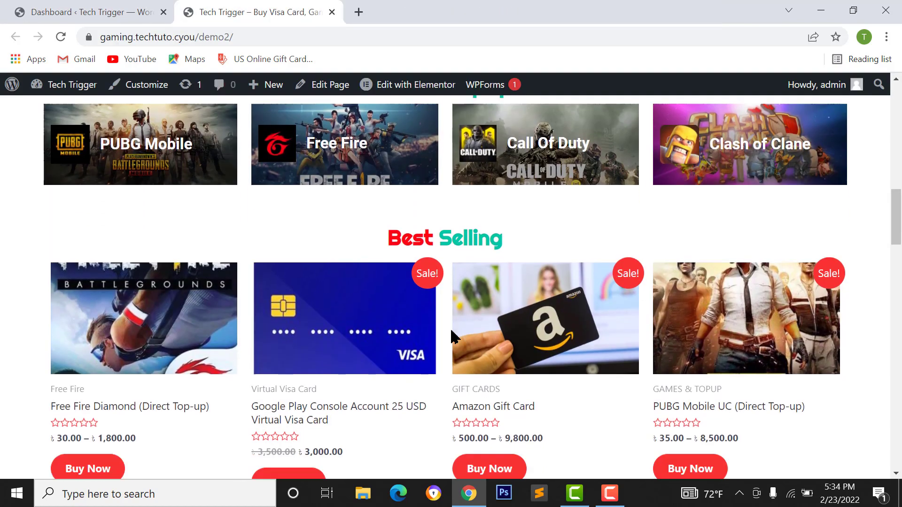
scroll(560, 322, "down", 10)
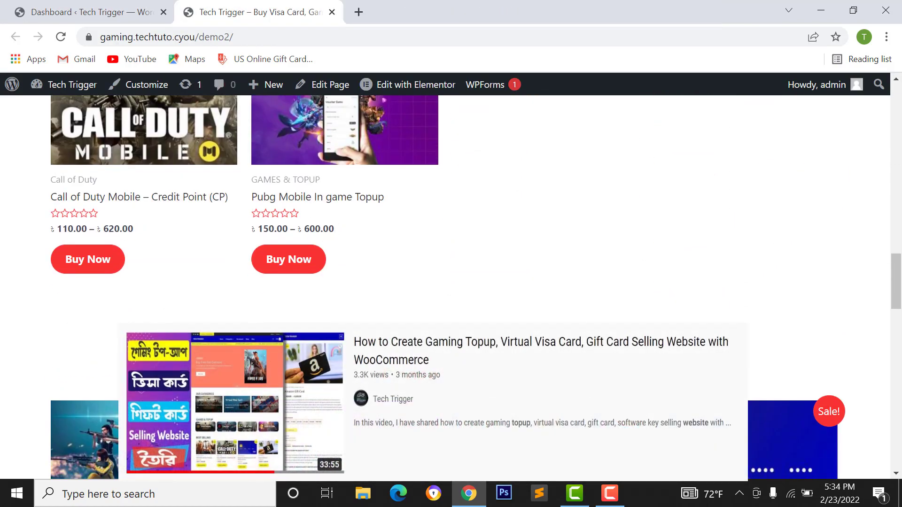
scroll(78, 196, "down", 5)
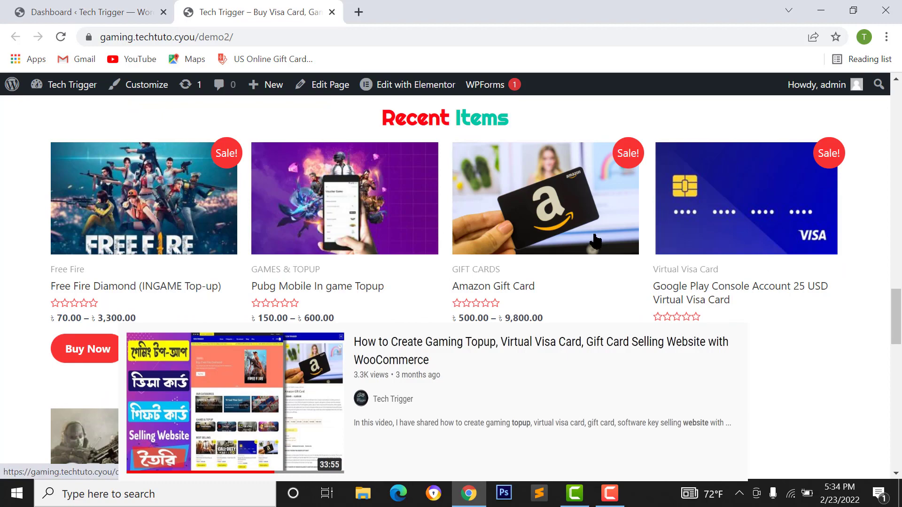
scroll(234, 395, "down", 3)
Switch to the WordPress dashboard and open the page for adding new plugins
left_click(47, 9)
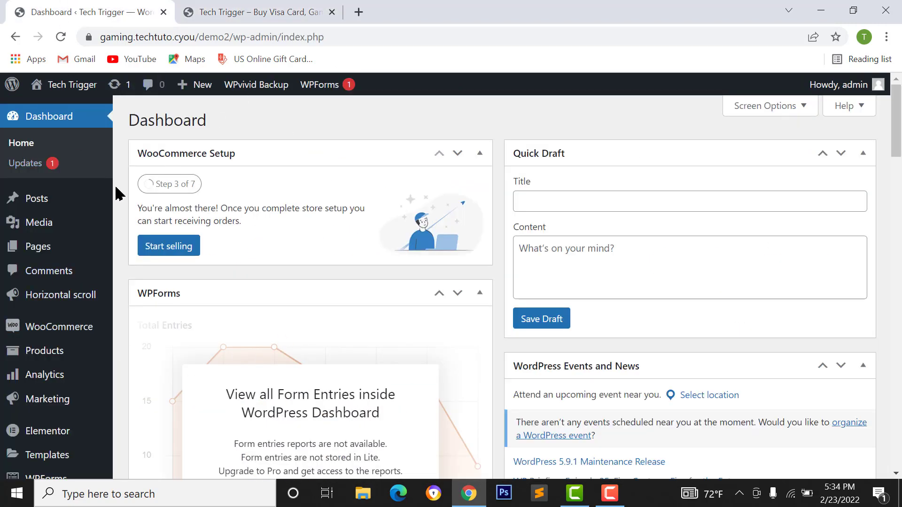
scroll(47, 235, "down", 5)
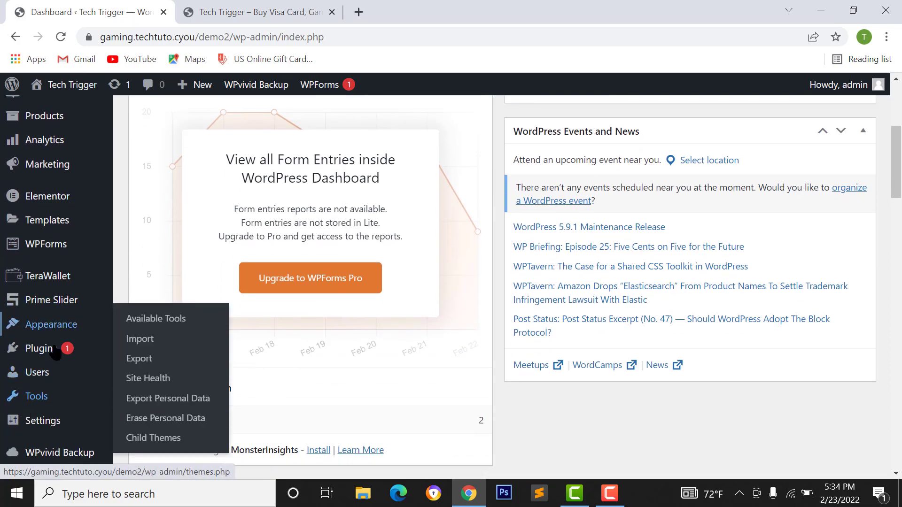
mouse_move(51, 350)
left_click(147, 371)
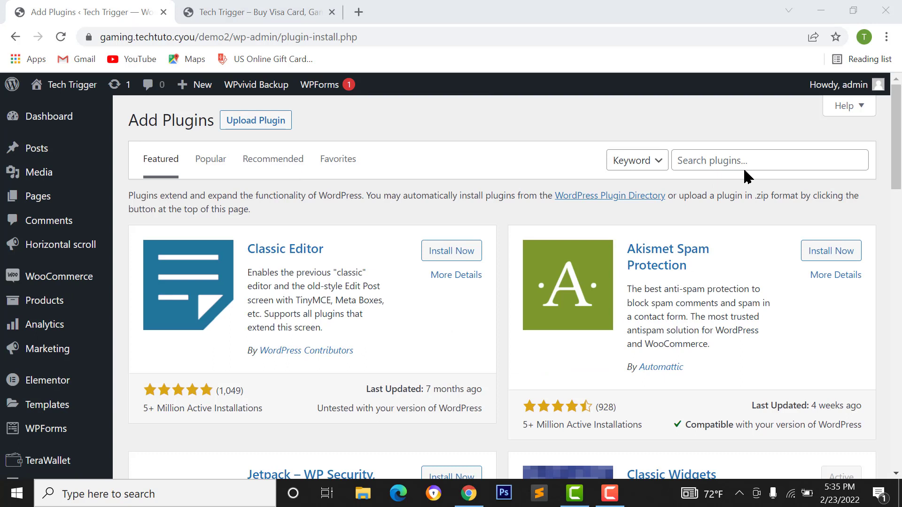
Search the plugin directory for "store hours manager"
left_click(745, 168)
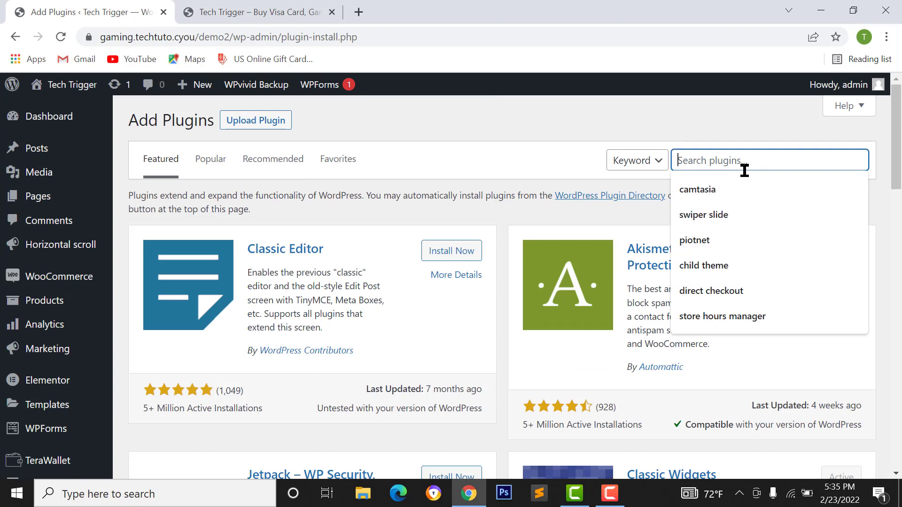
type("so")
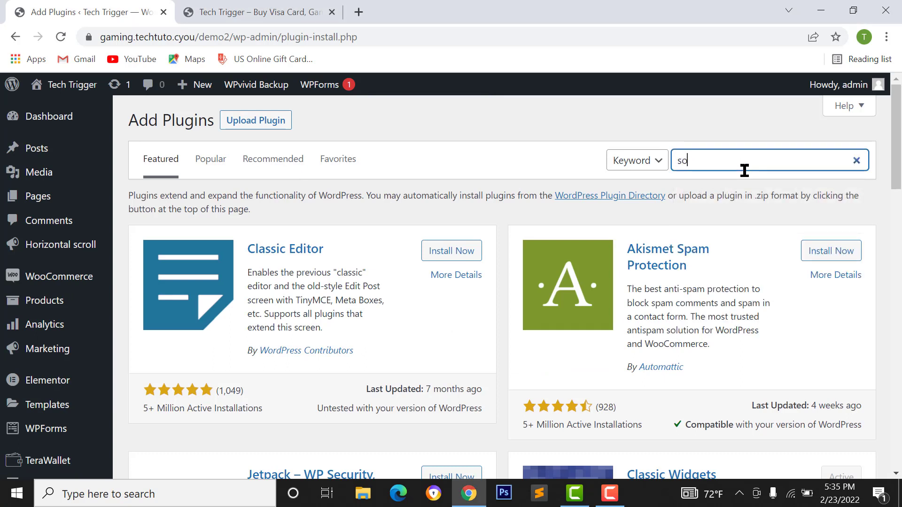
type("tre hours manag")
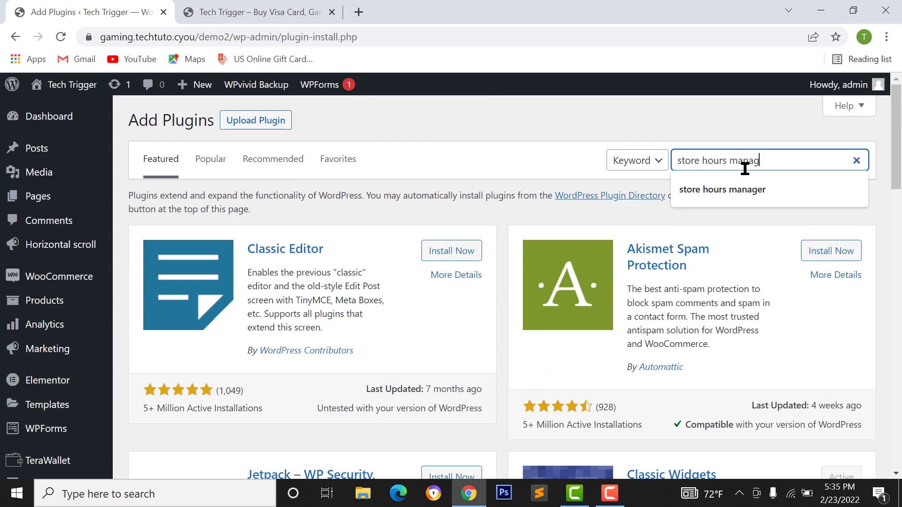
type("er")
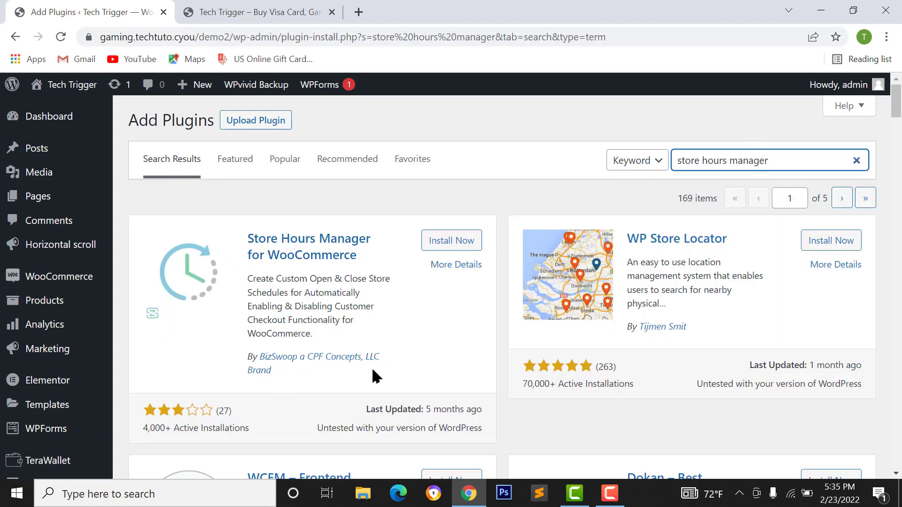
Install and activate the Store Hours Manager for WooCommerce plugin by BizSwoop
left_click(285, 371)
left_click_drag(284, 371, 246, 358)
left_click(269, 335)
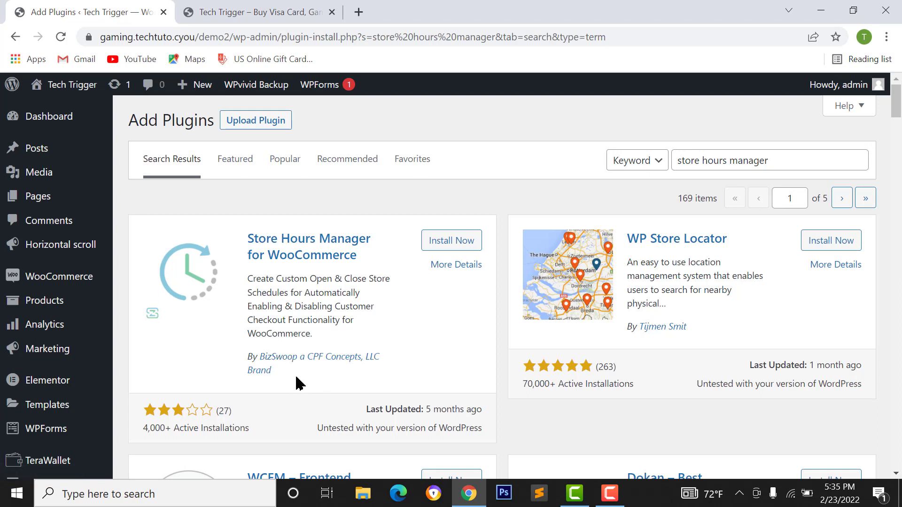
left_click(449, 242)
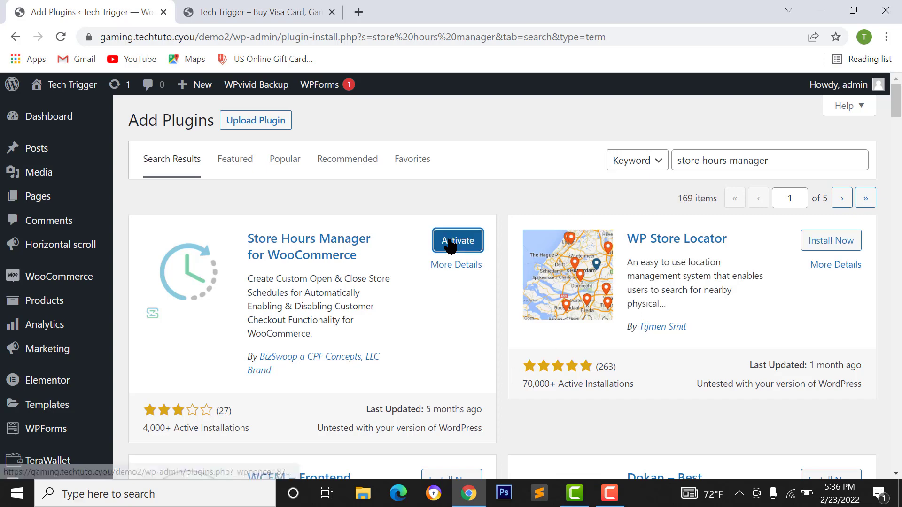
left_click(451, 242)
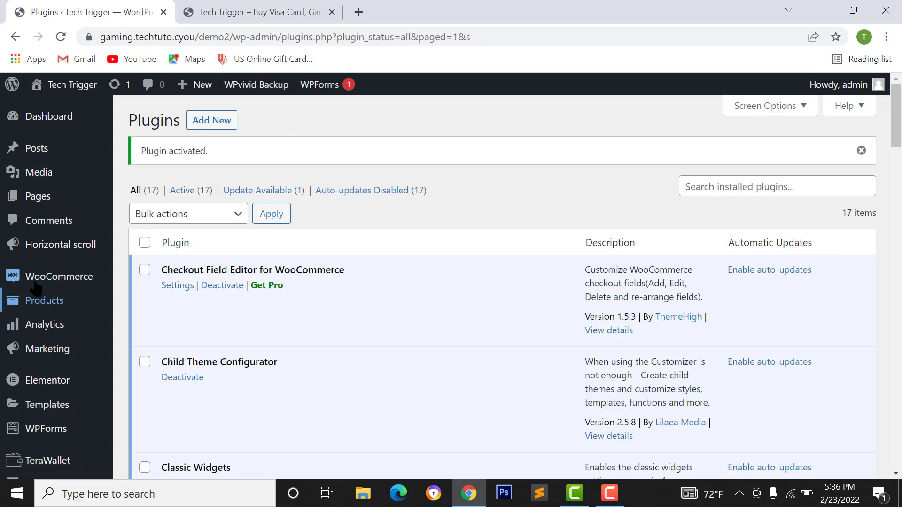
Reload the plugins page and open WooCommerce's Store Hours settings
mouse_move(28, 281)
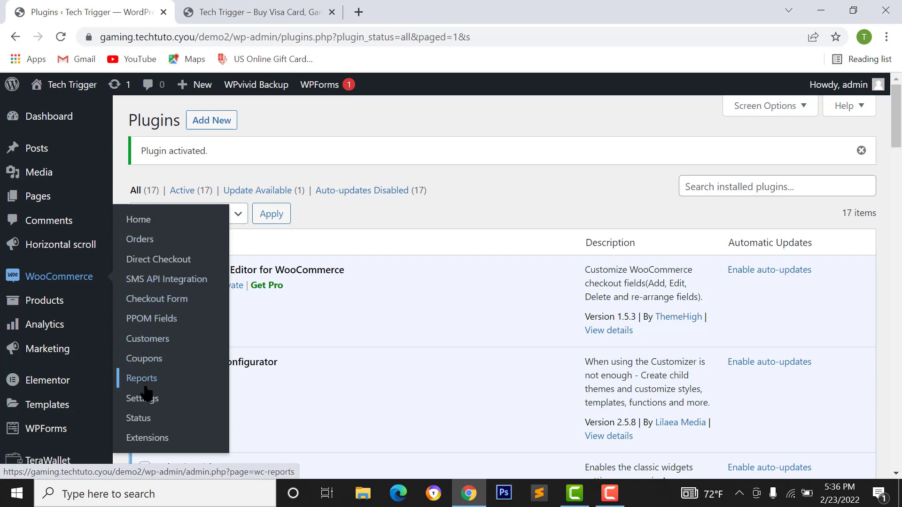
left_click(59, 37)
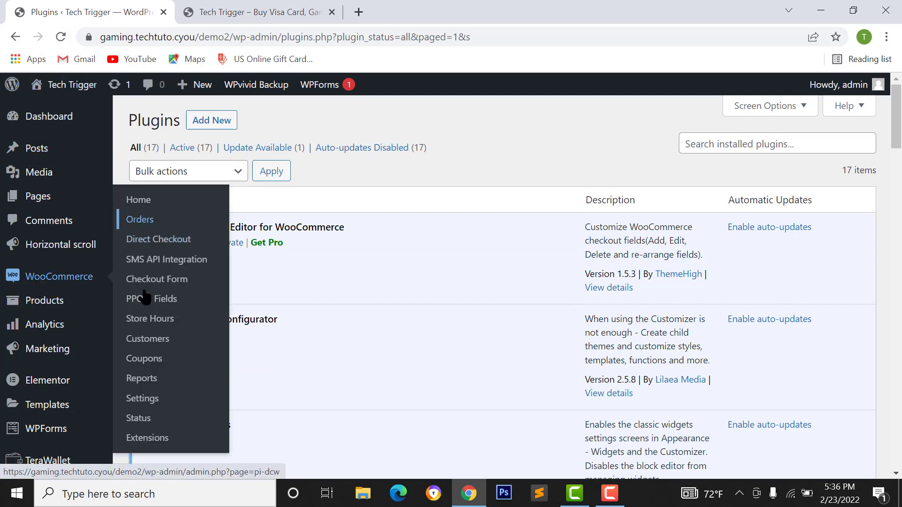
left_click(138, 325)
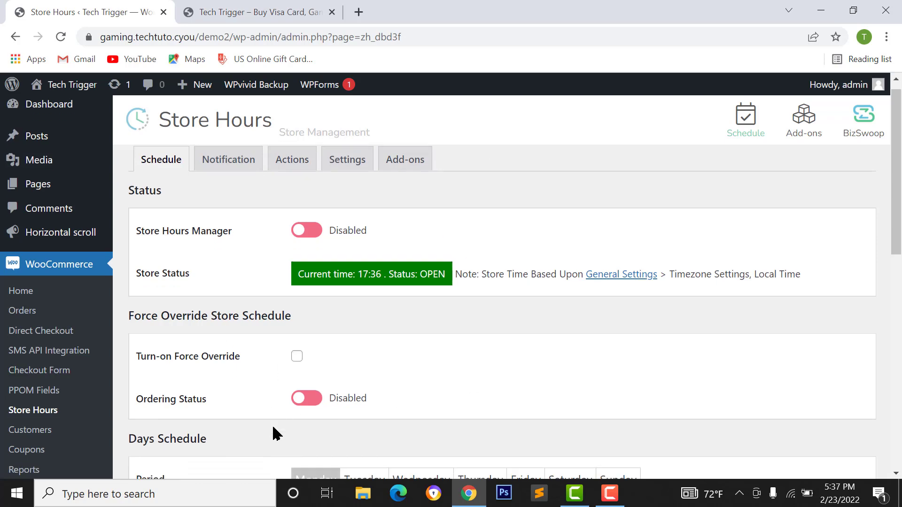
Examine the Store Hours schedule page and compare the store status time with the system clock
scroll(358, 338, "down", 7)
scroll(489, 404, "up", 6)
scroll(489, 404, "up", 1)
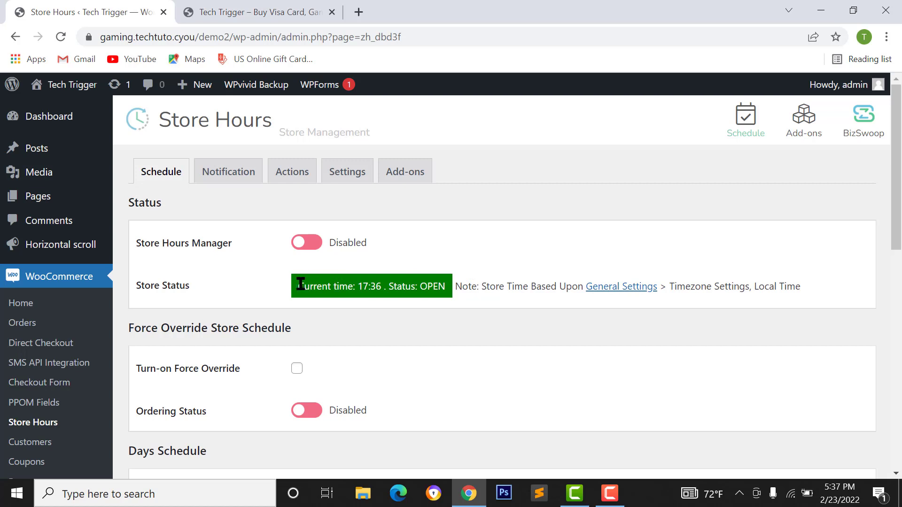
left_click_drag(300, 284, 457, 287)
left_click(287, 314)
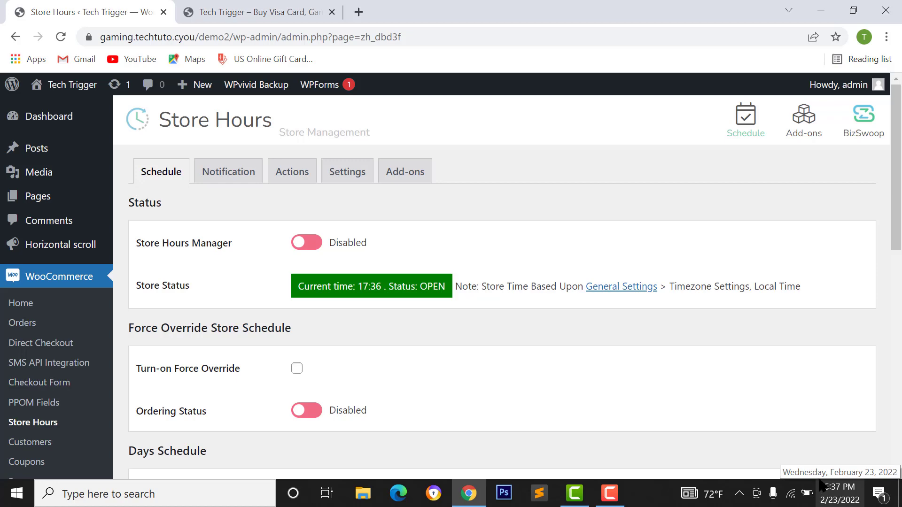
left_click_drag(334, 286, 428, 286)
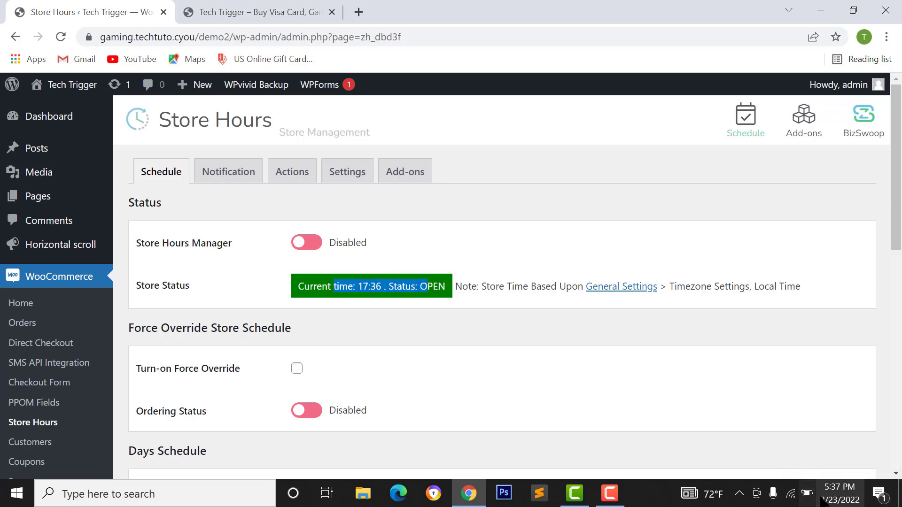
Open the WordPress General Settings in a new browser tab
scroll(373, 286, "down", 3)
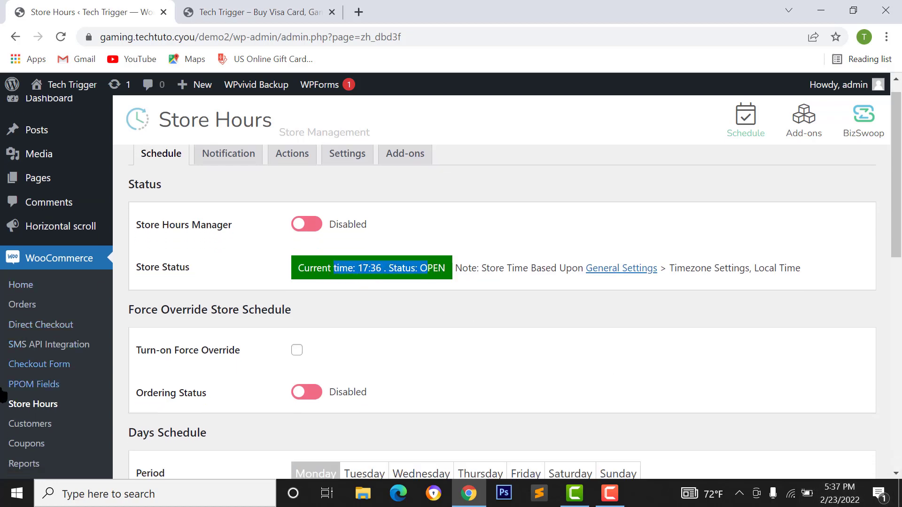
scroll(417, 171, "up", 2)
scroll(5, 358, "down", 6)
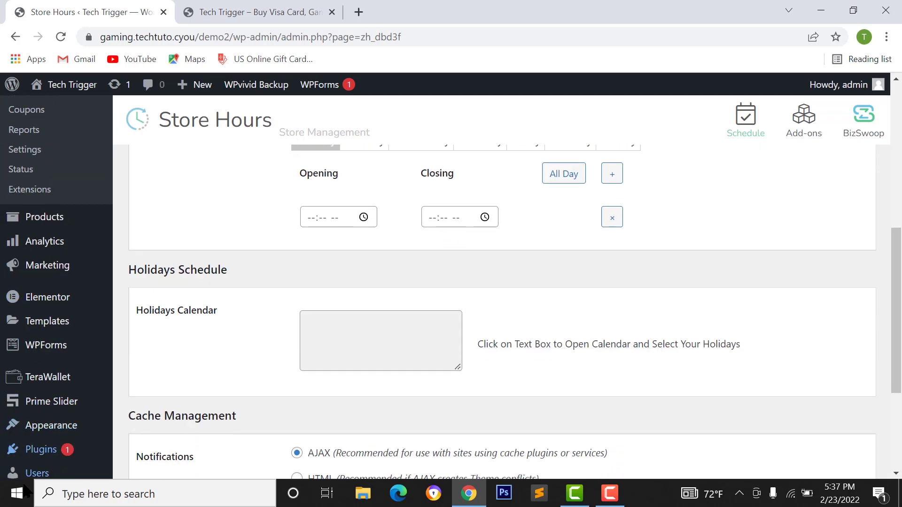
scroll(38, 441, "down", 4)
scroll(39, 441, "down", 1)
mouse_move(18, 405)
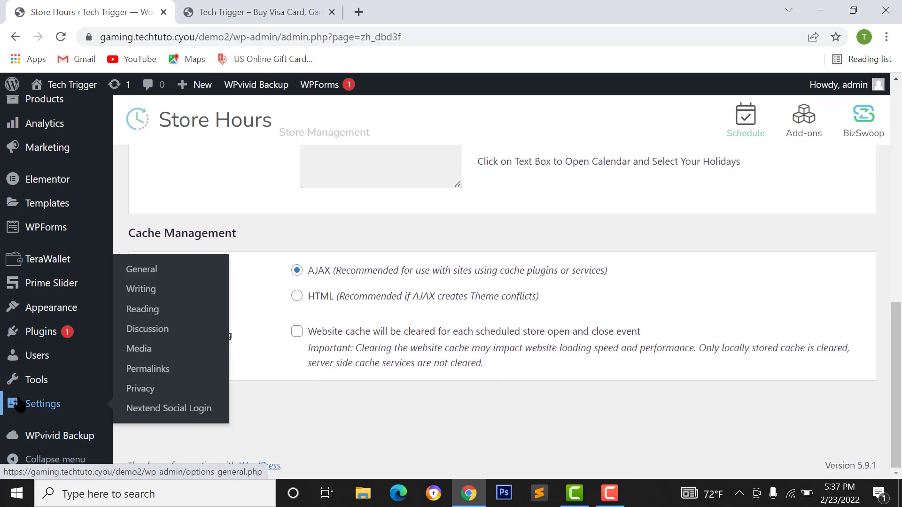
right_click(144, 272)
left_click(170, 286)
scroll(418, 163, "up", 3)
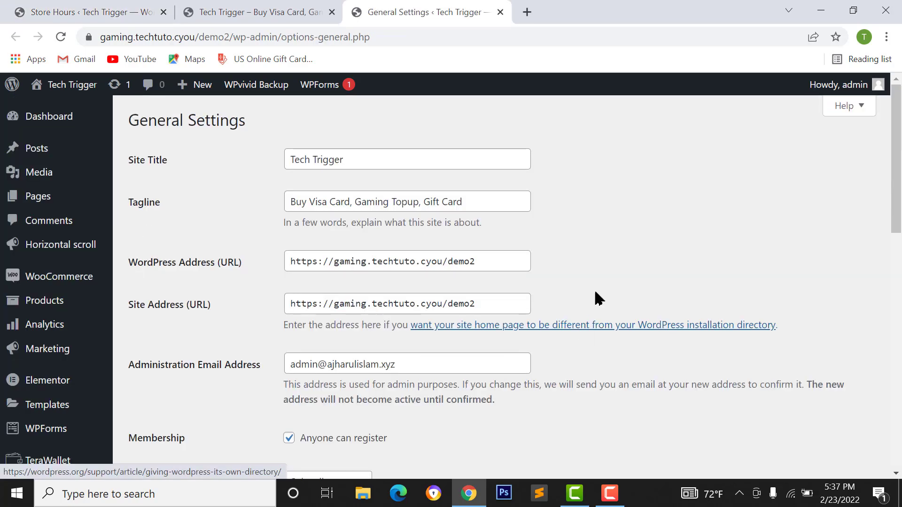
Select Dhaka as the site's timezone in the General Settings
scroll(373, 253, "down", 7)
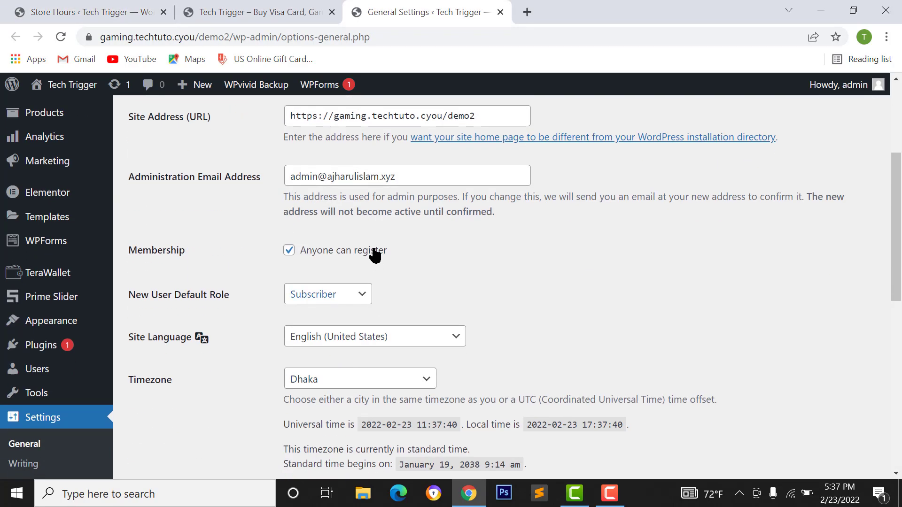
scroll(352, 313, "down", 1)
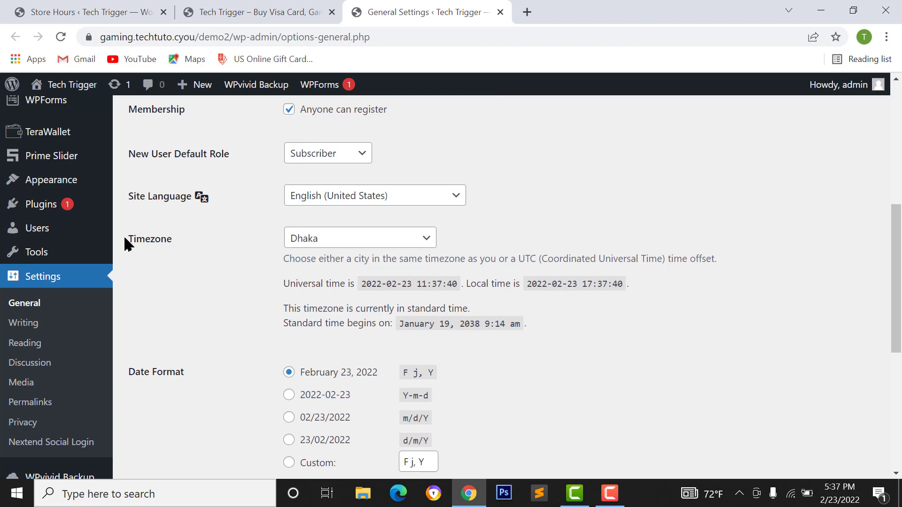
left_click(360, 243)
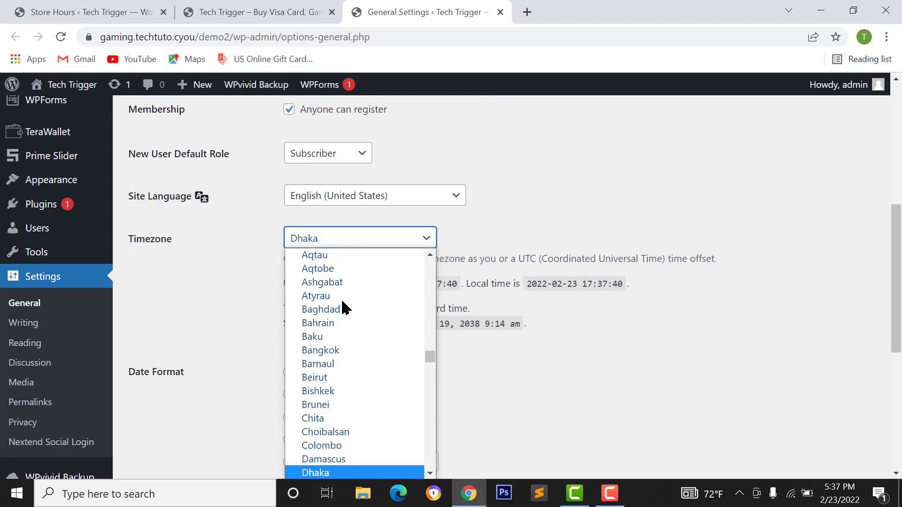
scroll(345, 307, "down", 7)
scroll(348, 326, "up", 3)
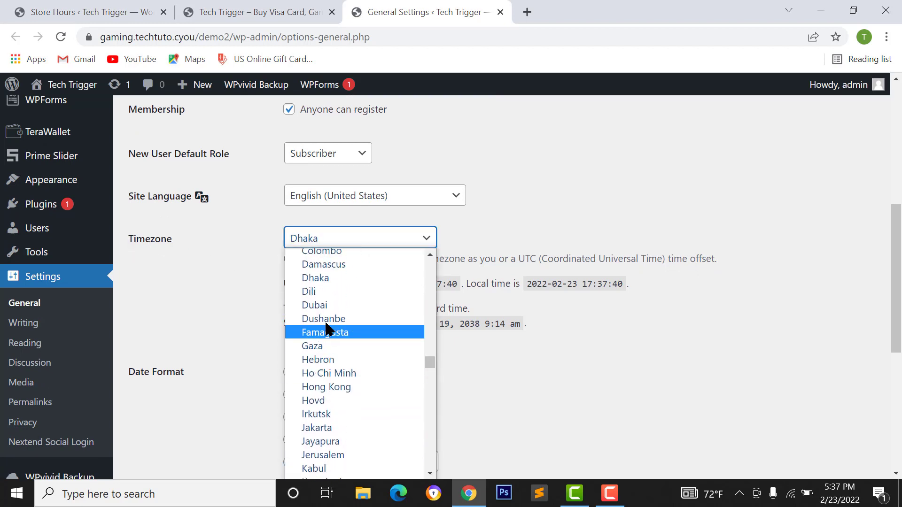
scroll(327, 329, "up", 1)
left_click(325, 323)
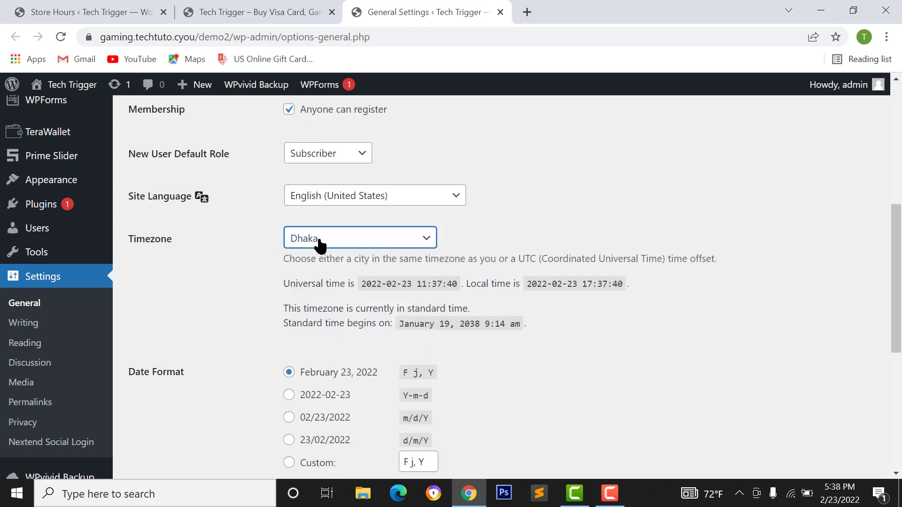
scroll(319, 244, "down", 6)
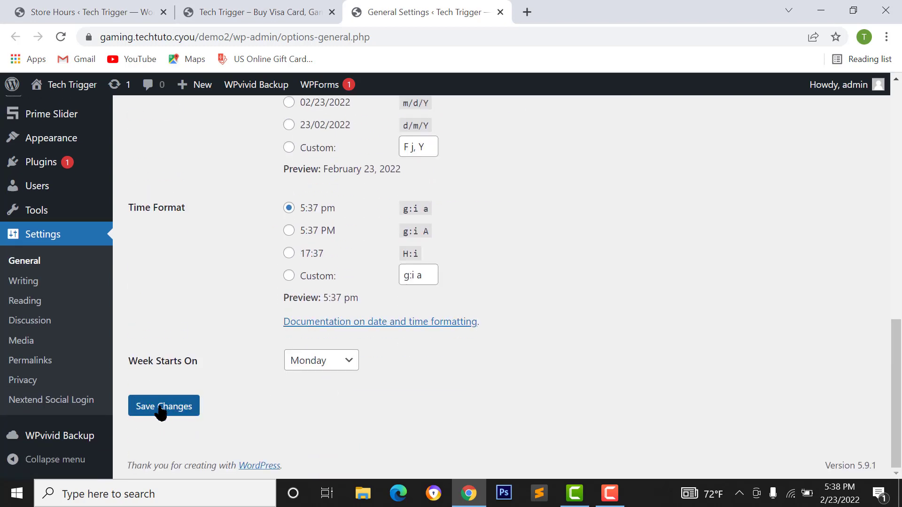
Return to the Store Hours page and check the current time in the store status
left_click(284, 9)
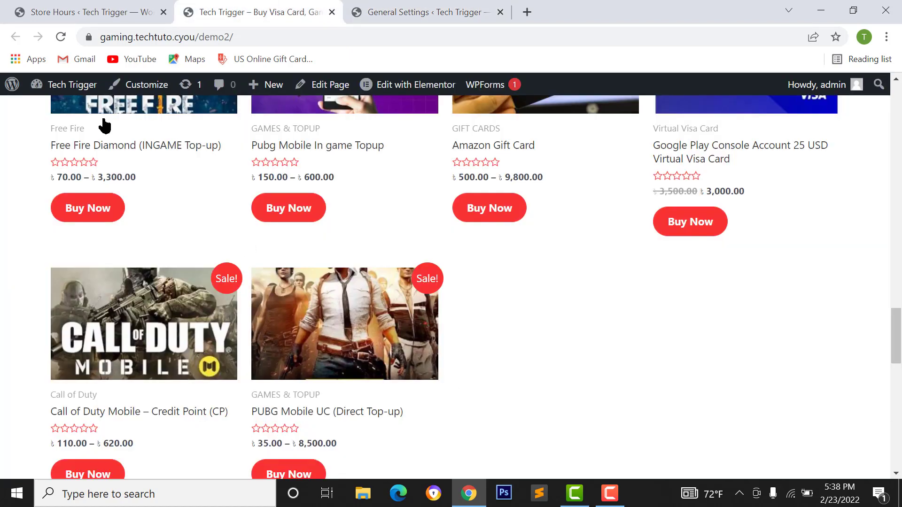
left_click(27, 7)
left_click(337, 288)
left_click_drag(348, 286, 425, 284)
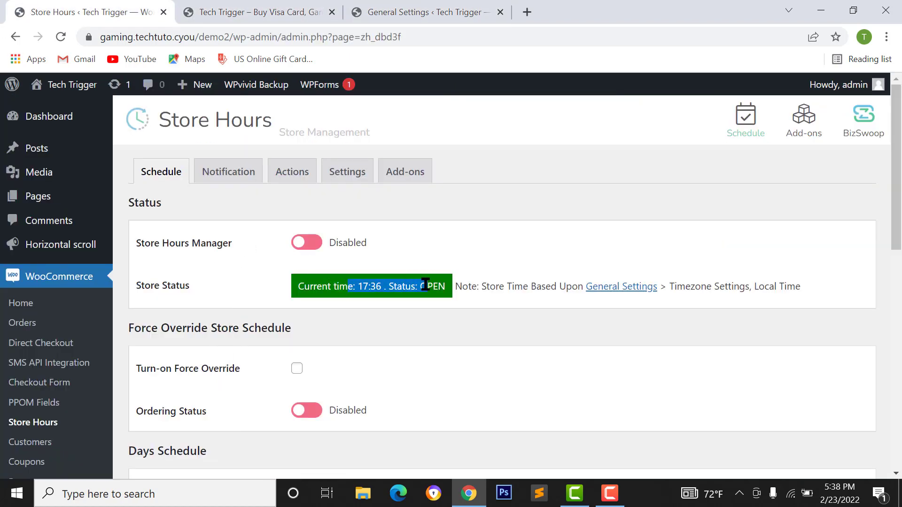
left_click(405, 292)
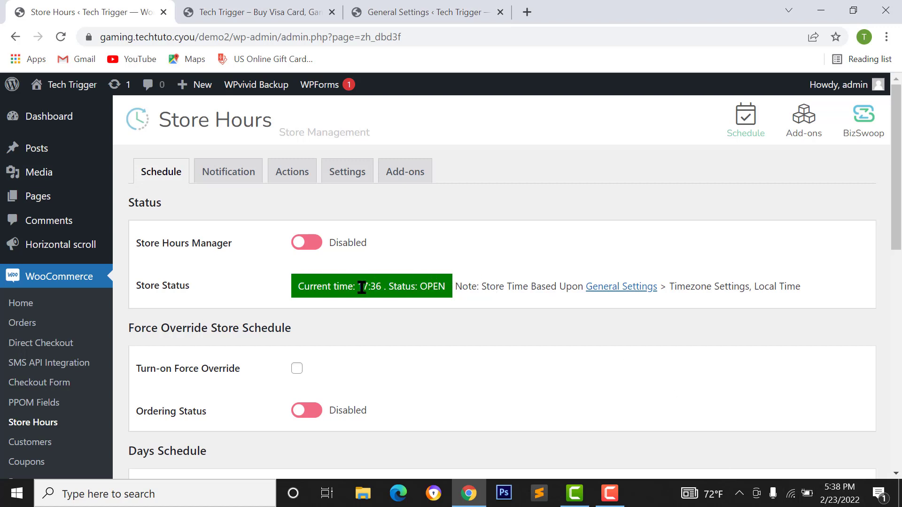
Enable the Store Hours Manager and save the schedule settings
scroll(376, 357, "down", 2)
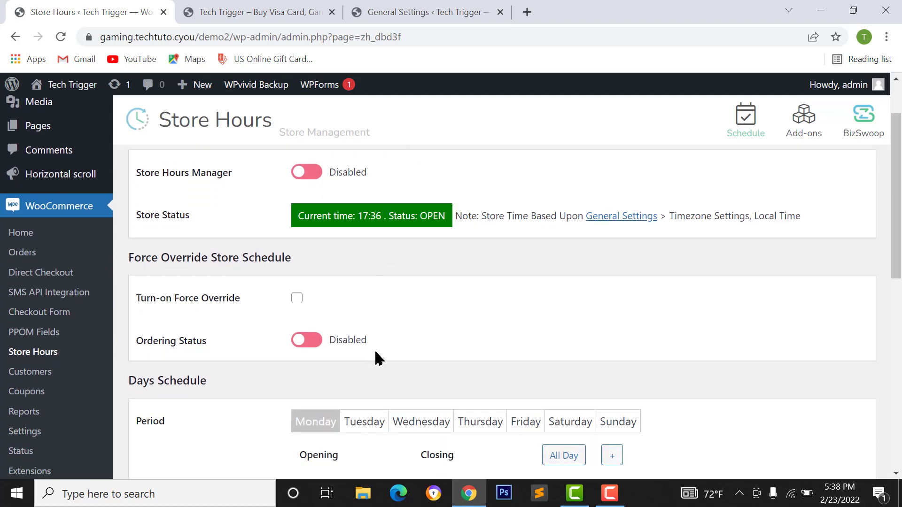
left_click_drag(137, 172, 233, 185)
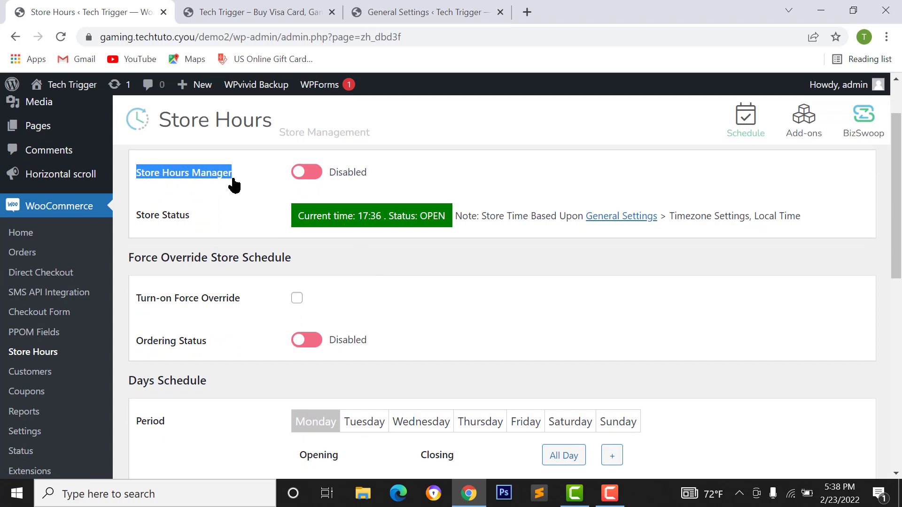
left_click(313, 177)
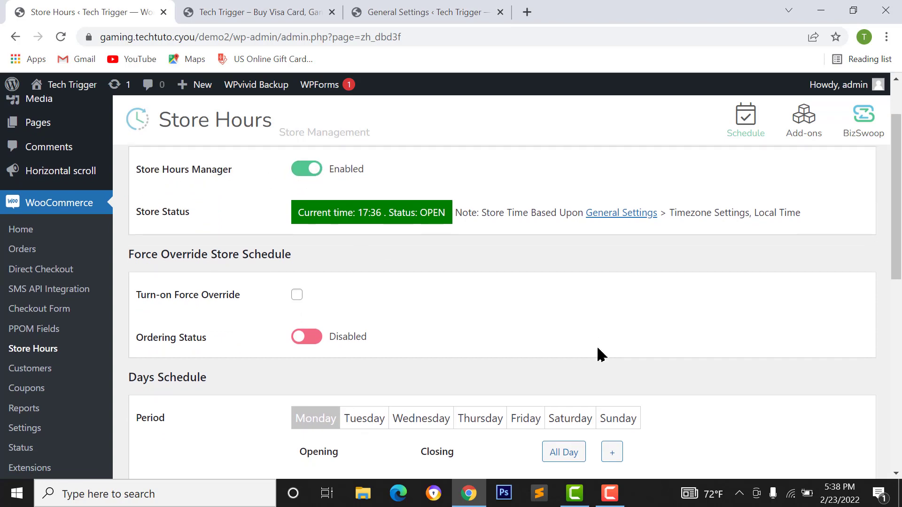
scroll(597, 356, "down", 15)
left_click(155, 413)
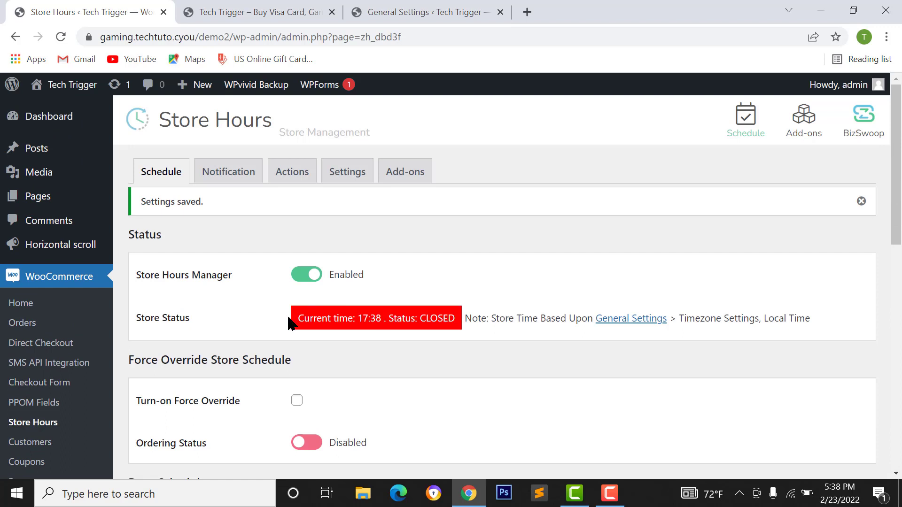
Check the current time and the open or closed status in the Store Status row
left_click_drag(289, 323, 456, 325)
left_click(418, 321)
left_click_drag(390, 319, 456, 318)
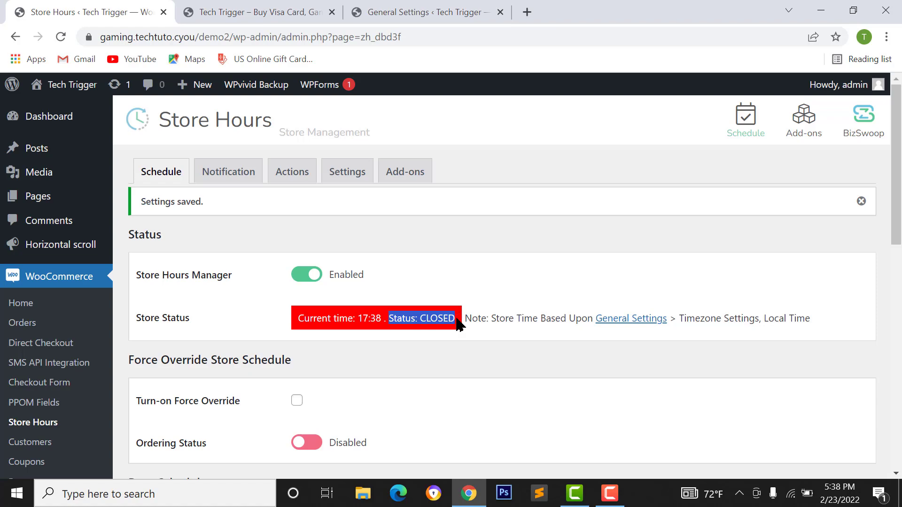
Reload the storefront page and check how the store status affects what visitors see
left_click(288, 11)
left_click(61, 37)
scroll(263, 195, "up", 7)
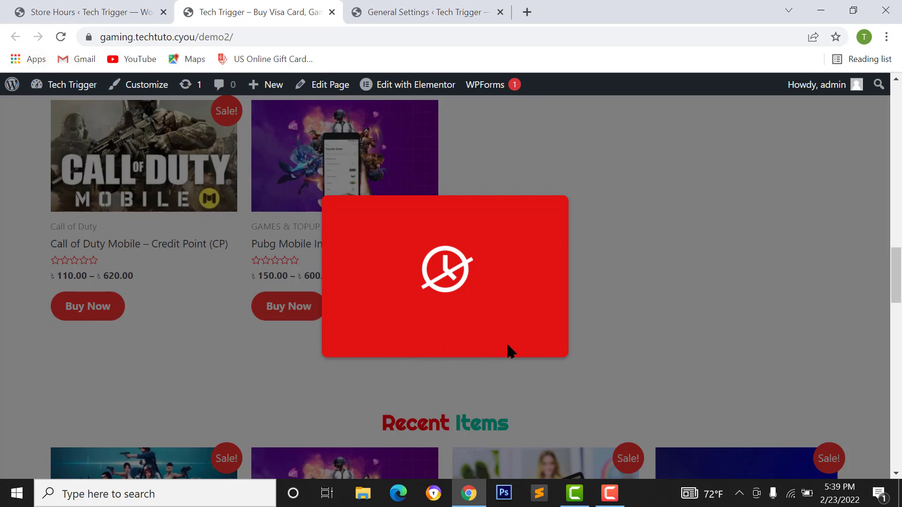
Return to the Store Hours page and look through the weekdays in the Days Schedule, ending on Monday
left_click(127, 8)
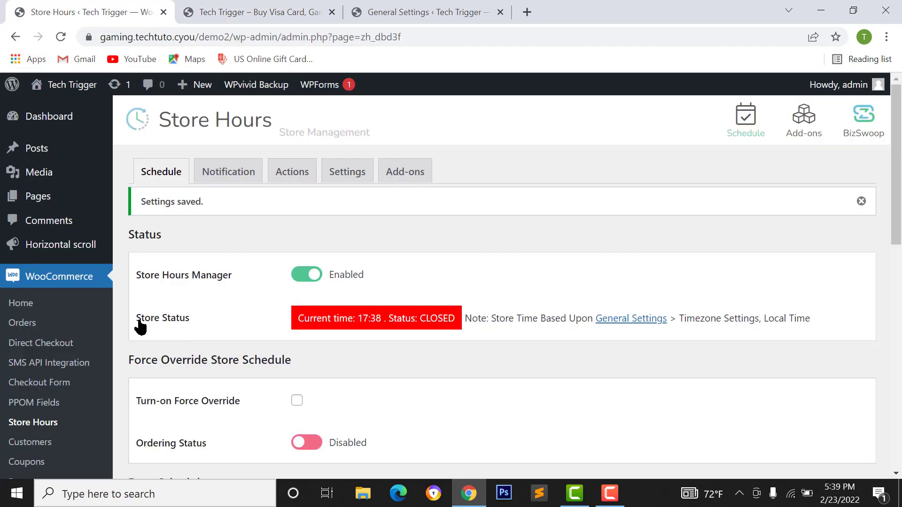
scroll(349, 319, "down", 1)
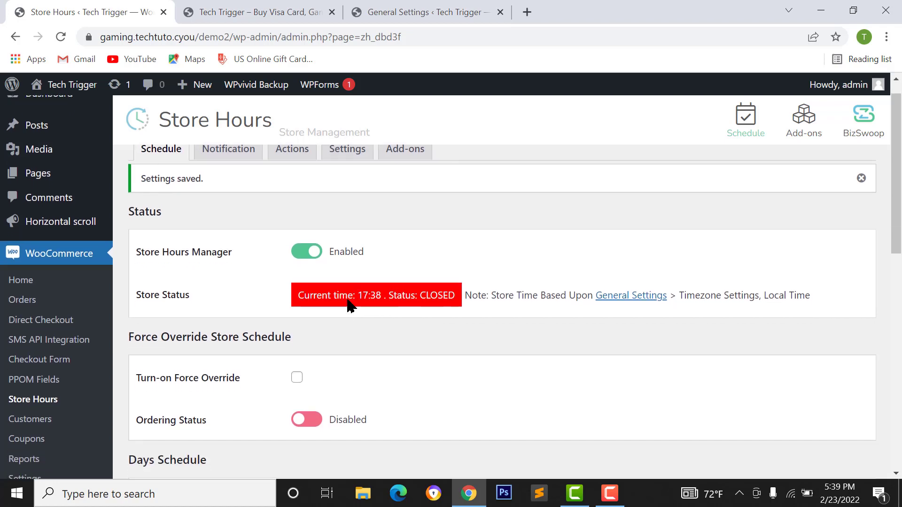
scroll(394, 310, "down", 4)
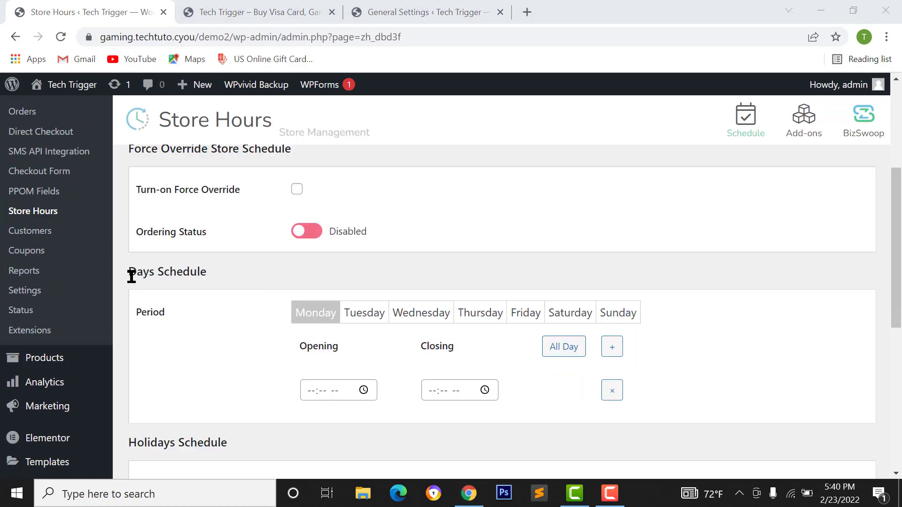
left_click_drag(131, 276, 218, 272)
left_click(185, 275)
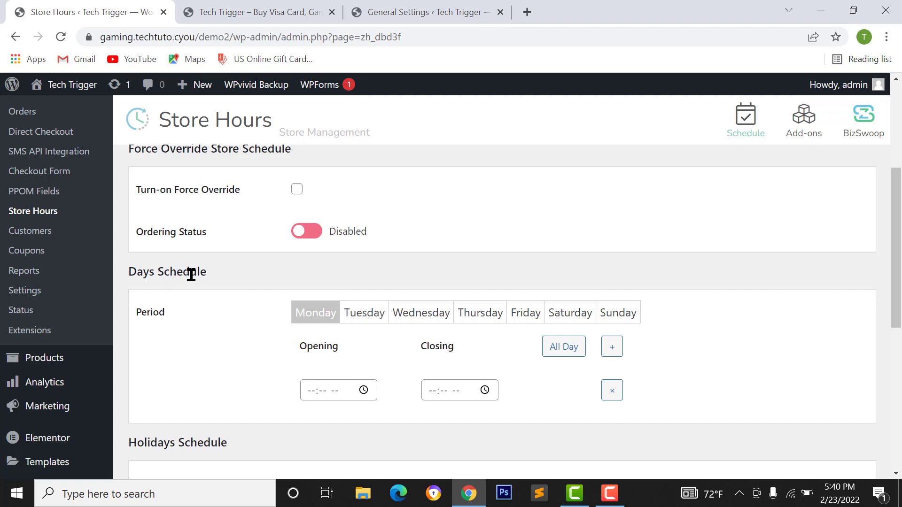
left_click(619, 316)
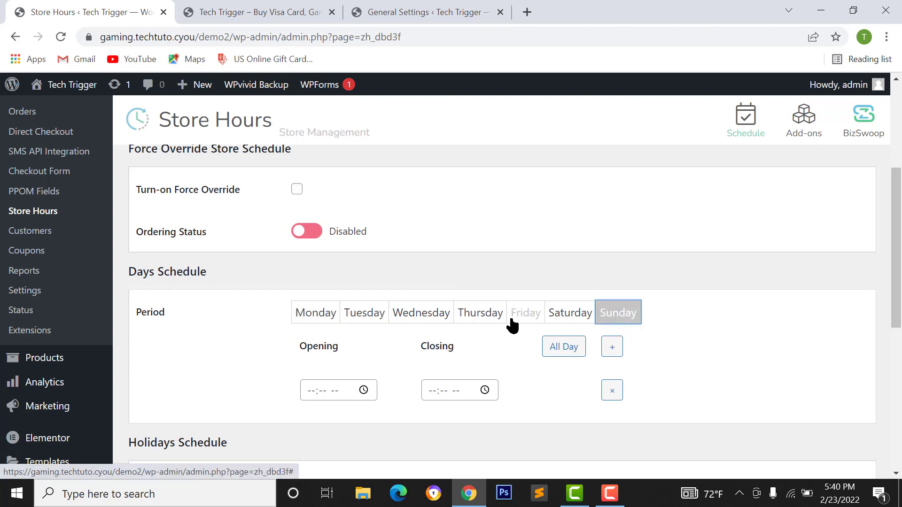
left_click(517, 319)
left_click(446, 322)
left_click(368, 321)
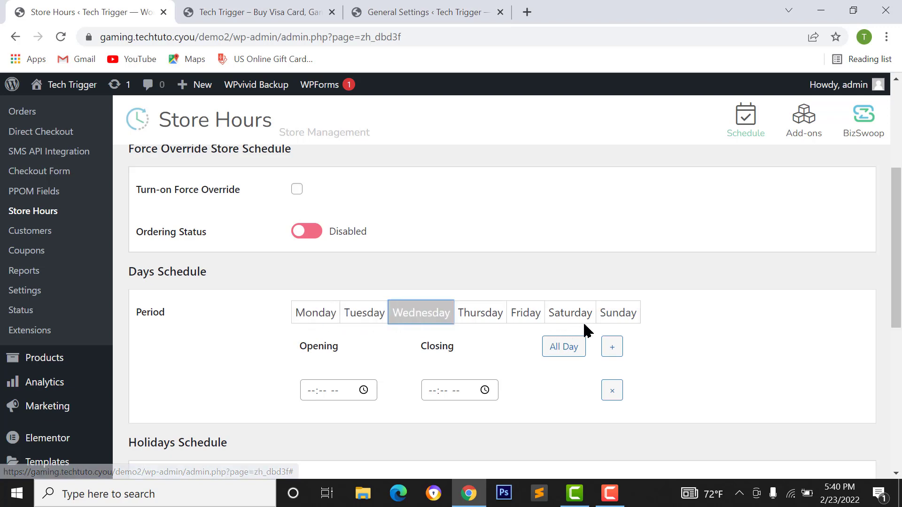
left_click(301, 321)
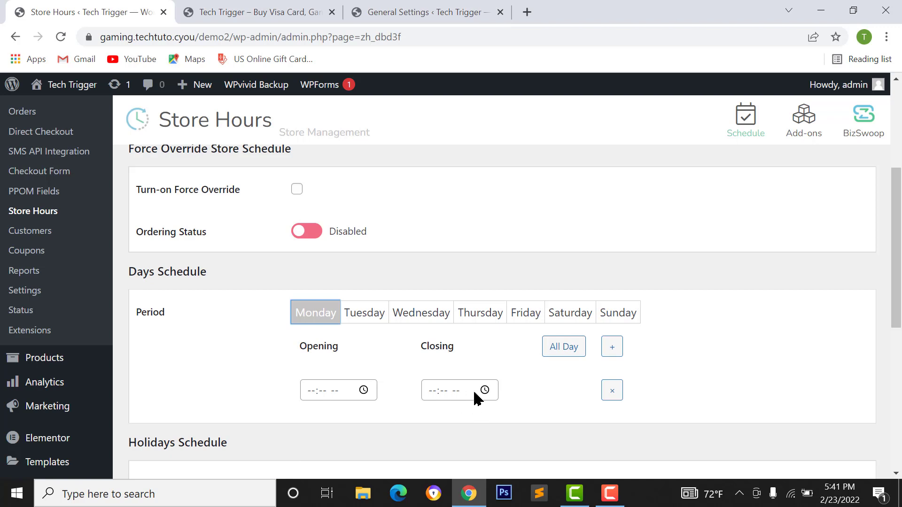
Examine the opening and closing time fields of Monday's schedule
left_click_drag(276, 360, 351, 358)
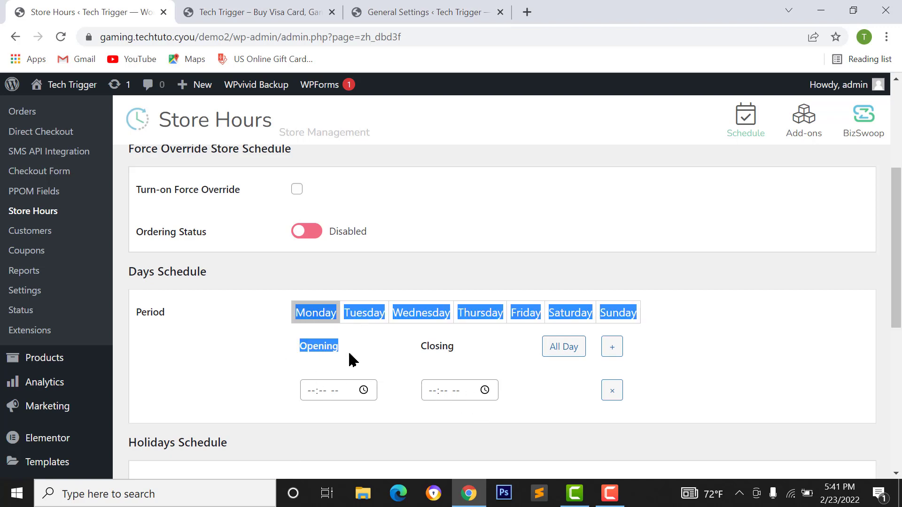
left_click(334, 348)
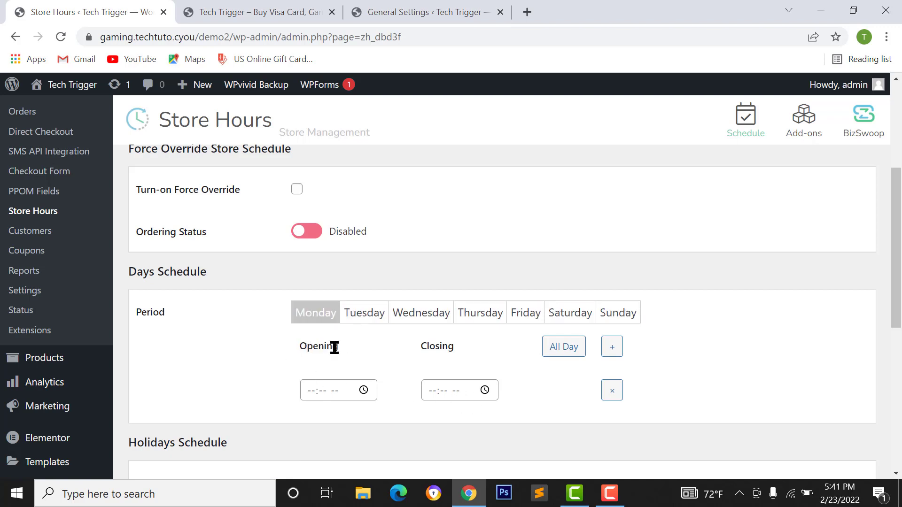
double_click(429, 348)
left_click(446, 350)
scroll(282, 288, "down", 1)
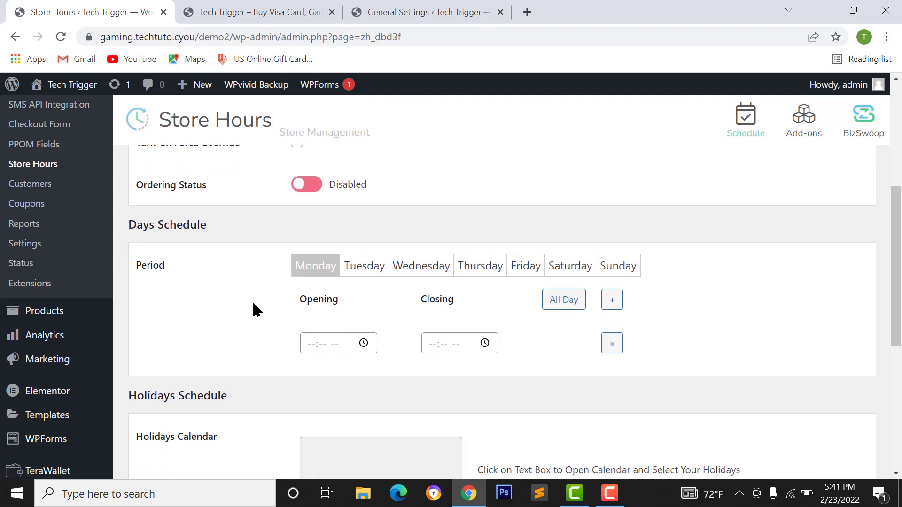
Check today's weekday in the system calendar and select Wednesday in the Days Schedule
left_click(422, 268)
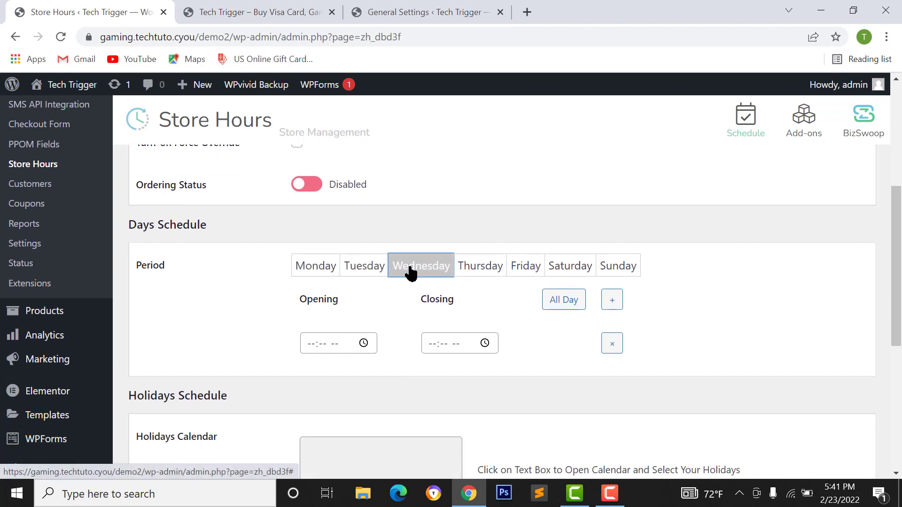
left_click(846, 494)
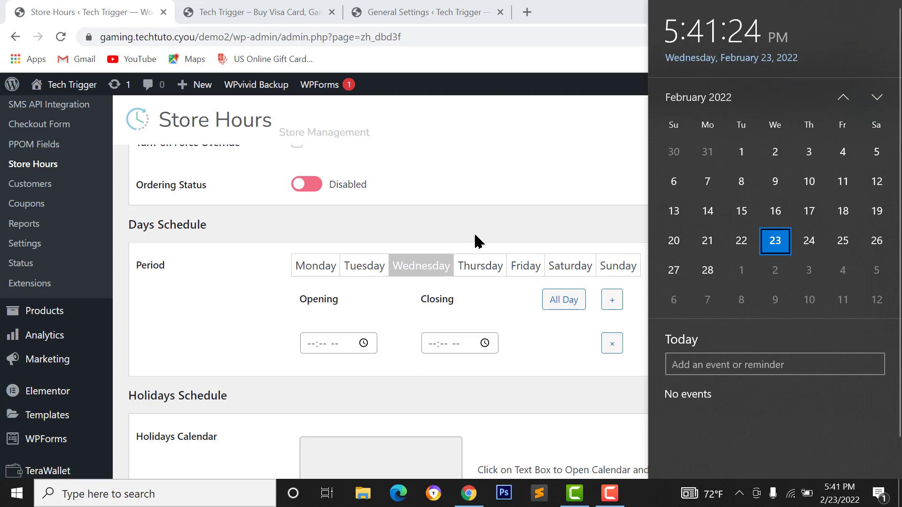
left_click(420, 275)
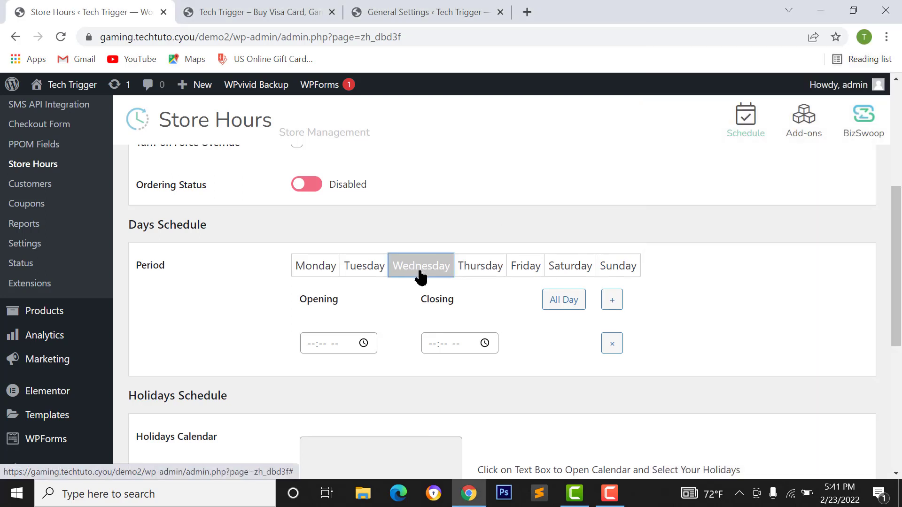
Set Wednesday's opening time to 09:00 AM
left_click(336, 346)
left_click(364, 343)
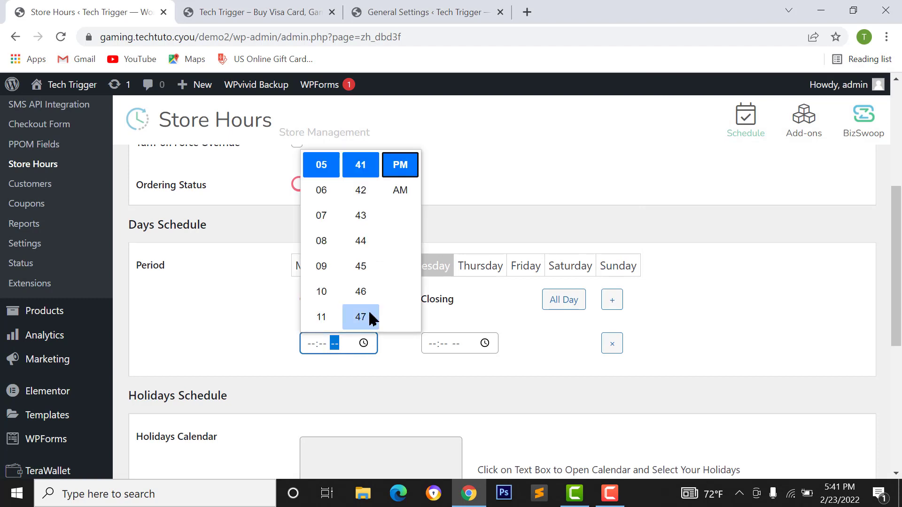
left_click(321, 266)
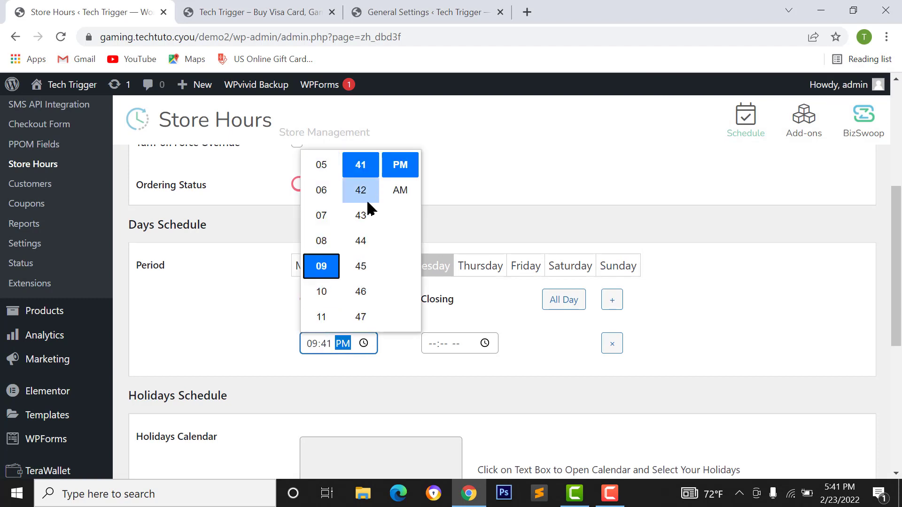
scroll(368, 207, "up", 8)
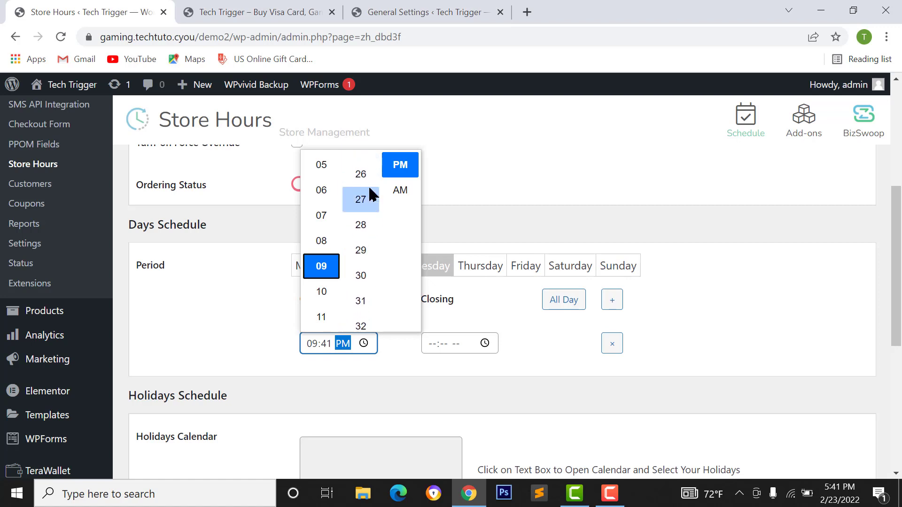
scroll(370, 202, "up", 6)
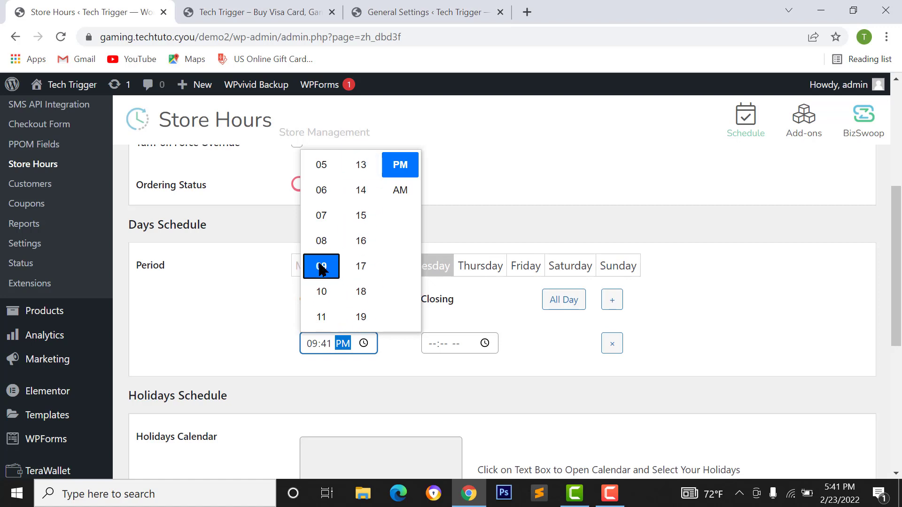
scroll(361, 221, "up", 6)
scroll(365, 232, "up", 2)
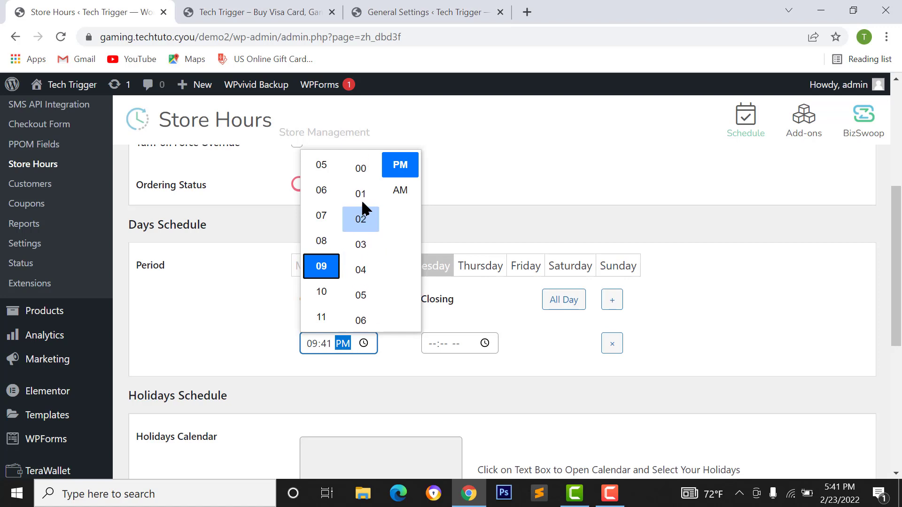
left_click(362, 212)
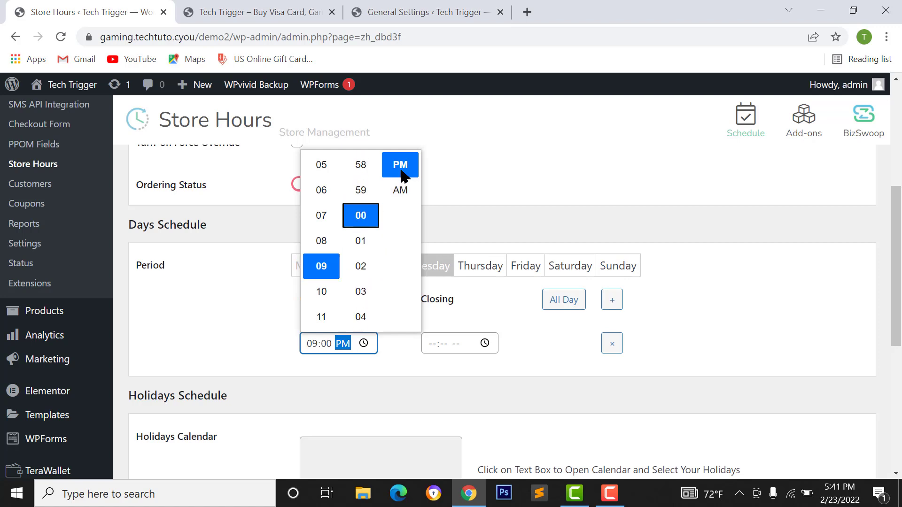
left_click(399, 200)
left_click(310, 368)
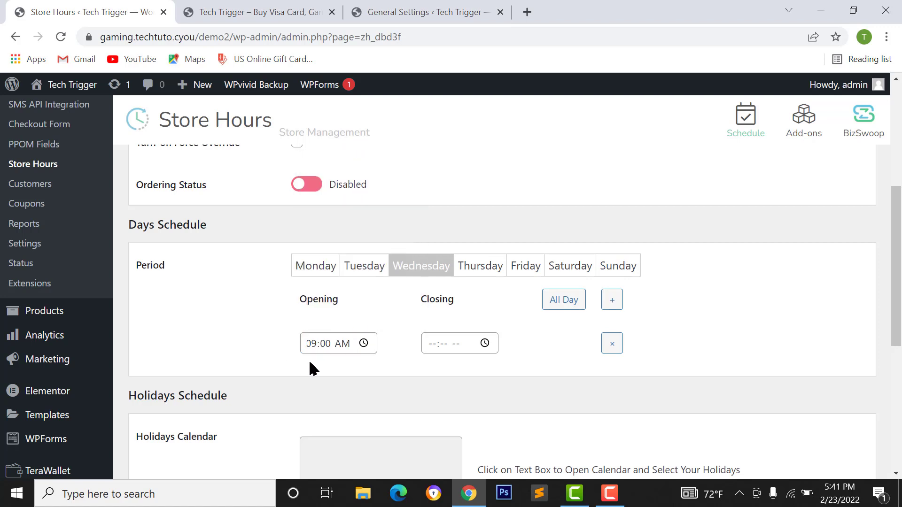
Set Wednesday's closing time to 10:00 PM
left_click(476, 350)
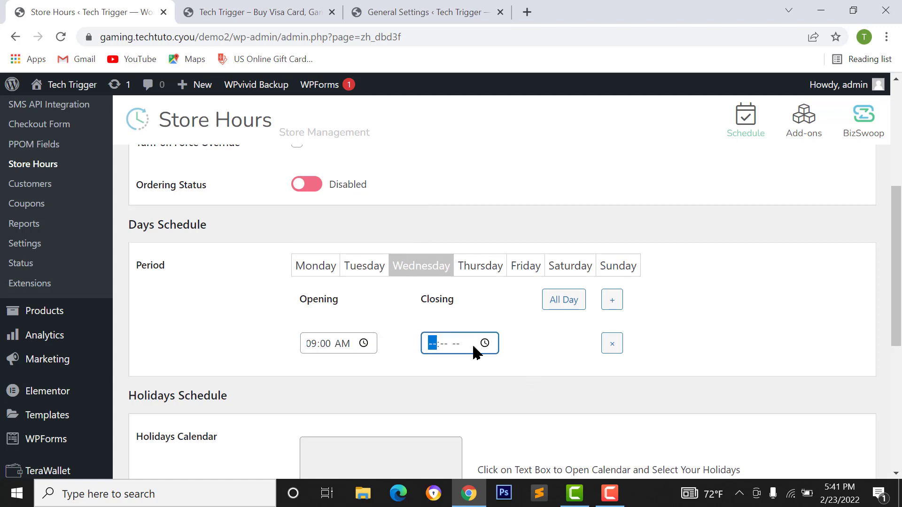
left_click(484, 343)
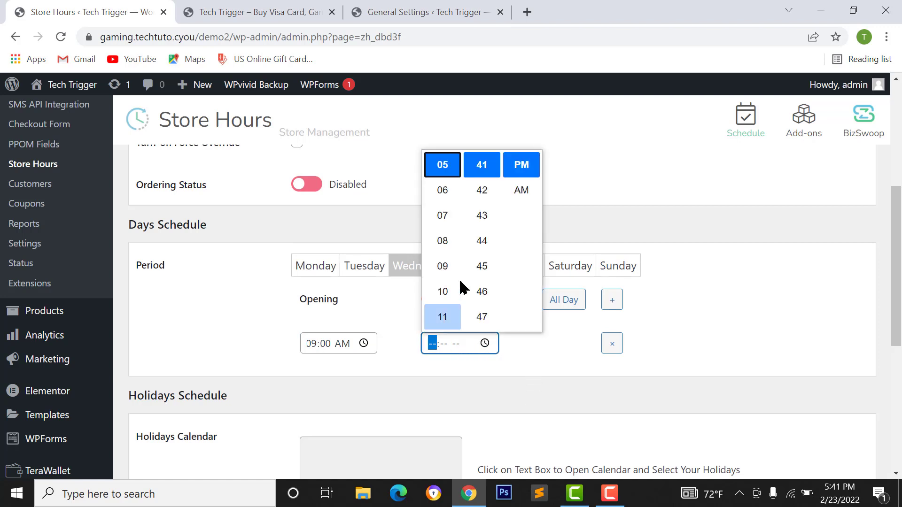
scroll(446, 286, "down", 2)
scroll(446, 282, "up", 2)
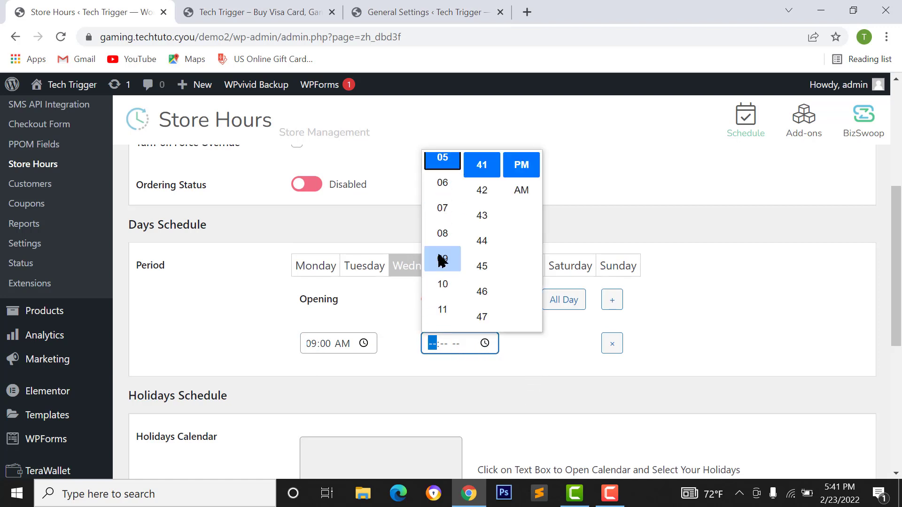
left_click(445, 287)
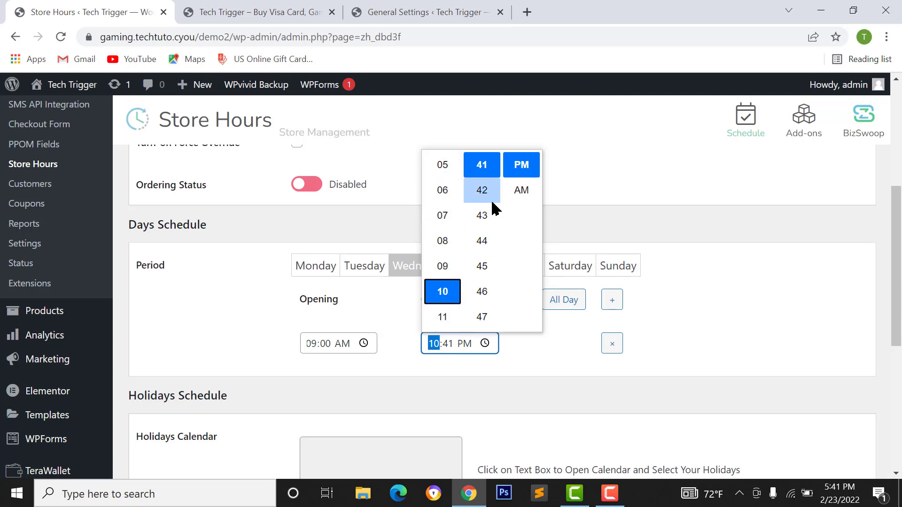
scroll(484, 292, "up", 8)
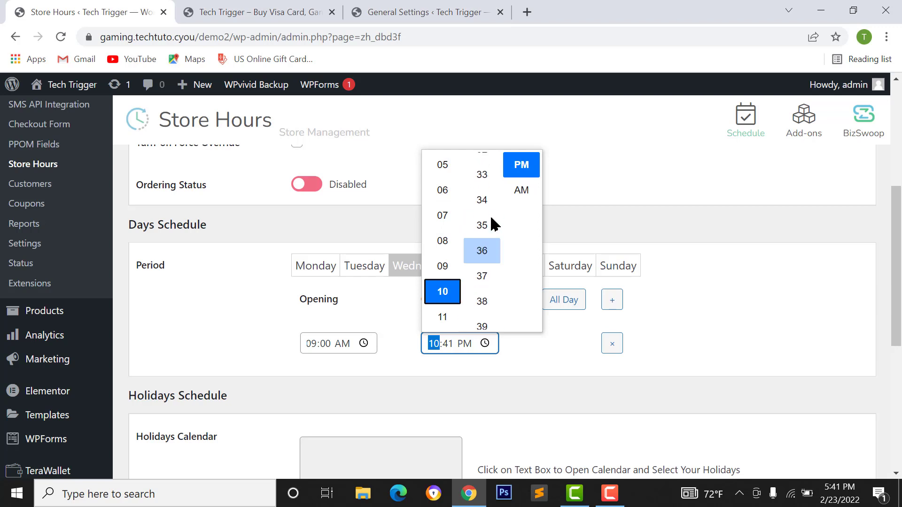
scroll(493, 221, "up", 9)
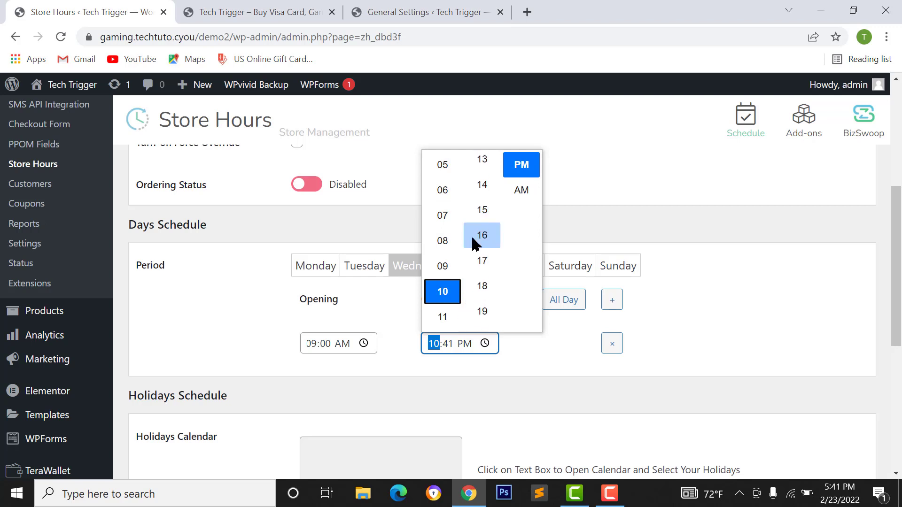
scroll(486, 258, "up", 5)
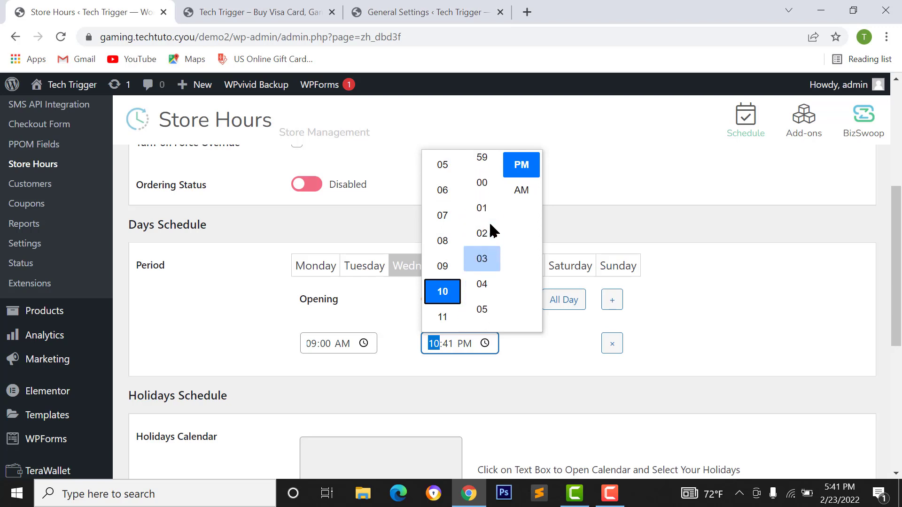
left_click(483, 252)
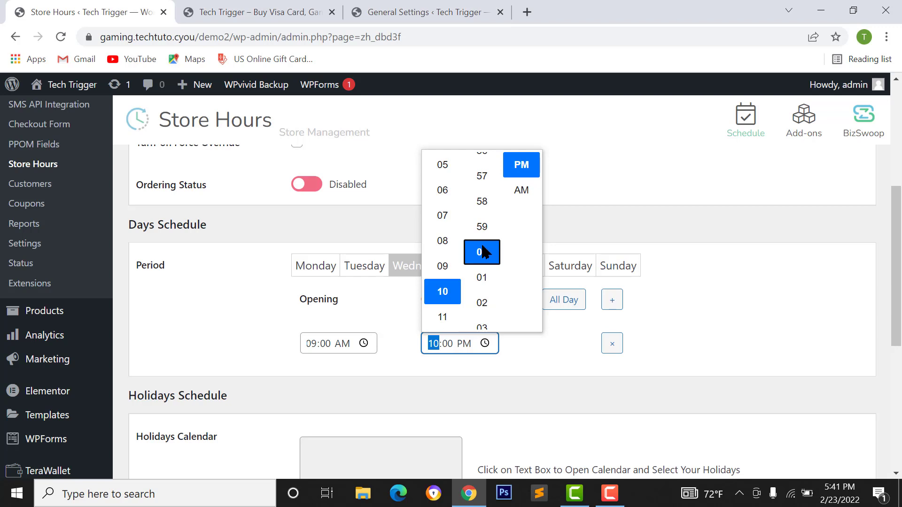
left_click(530, 175)
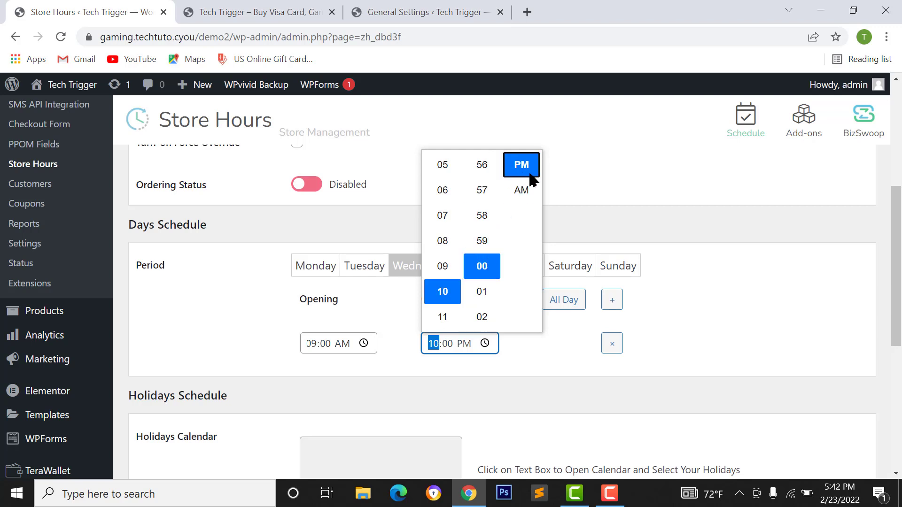
left_click(689, 277)
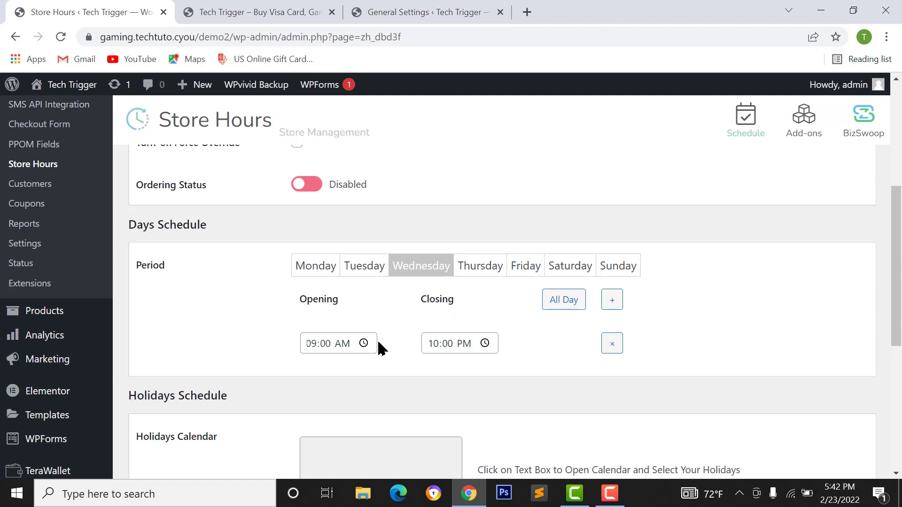
Review the opening and closing times of the other weekdays and return to Wednesday's schedule
left_click(324, 277)
left_click(360, 277)
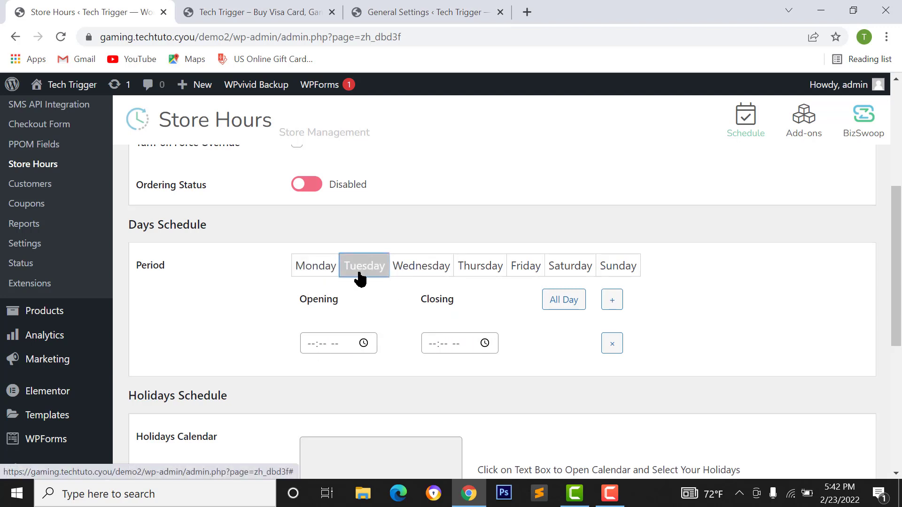
left_click(450, 272)
left_click(481, 266)
left_click(517, 269)
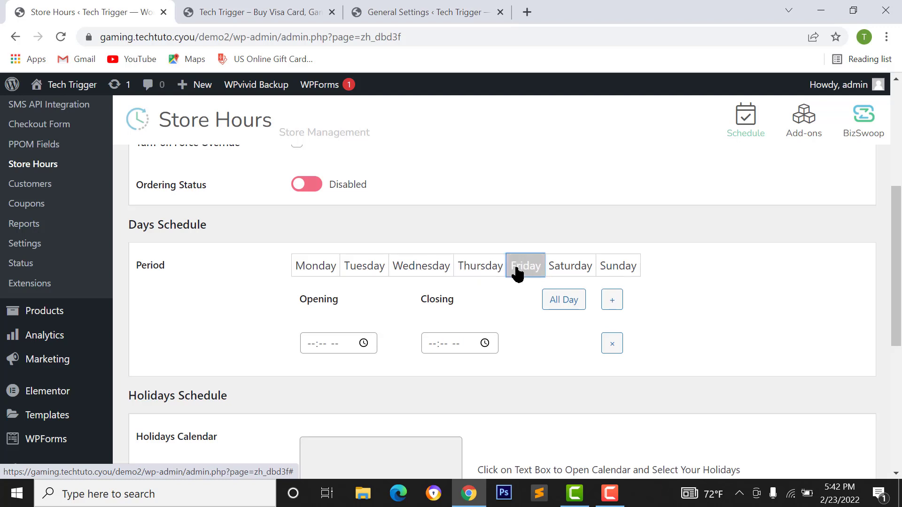
left_click(572, 272)
left_click(467, 271)
left_click(418, 273)
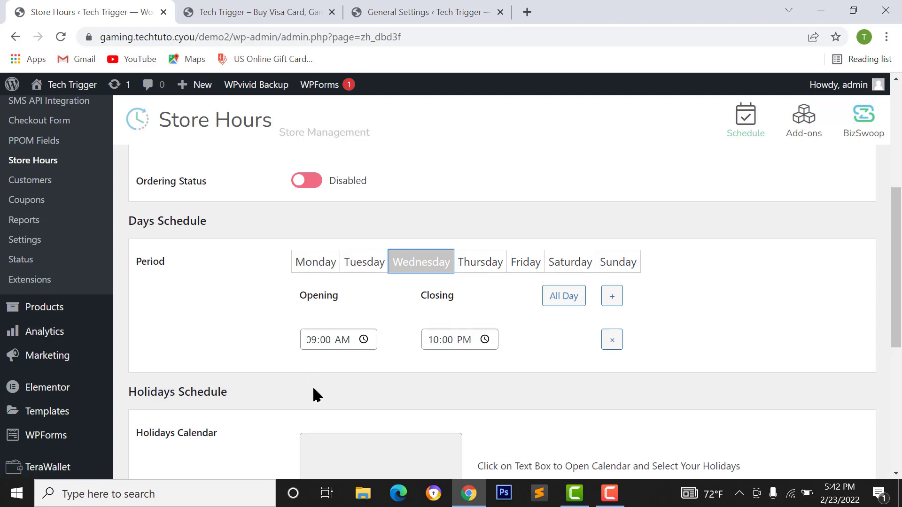
Save the changed Days Schedule with Wednesday's opening and closing times
scroll(314, 392, "down", 6)
left_click(190, 407)
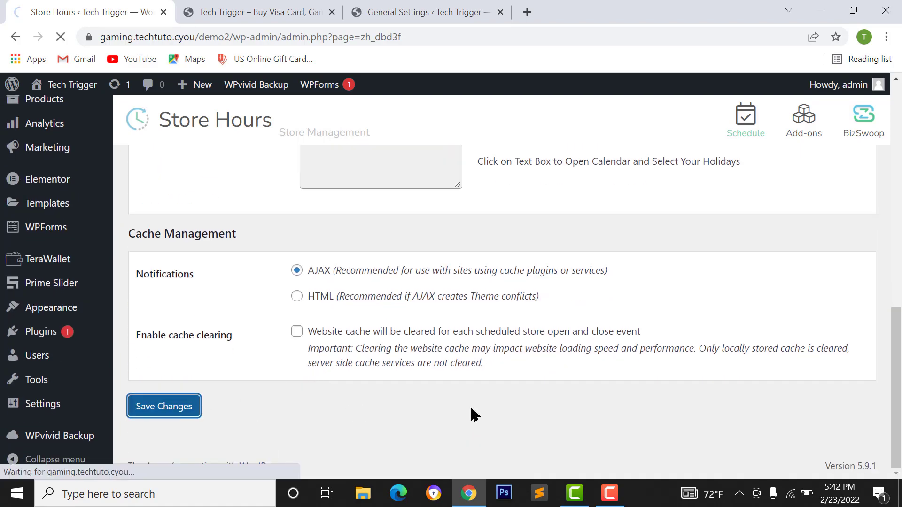
scroll(554, 392, "up", 6)
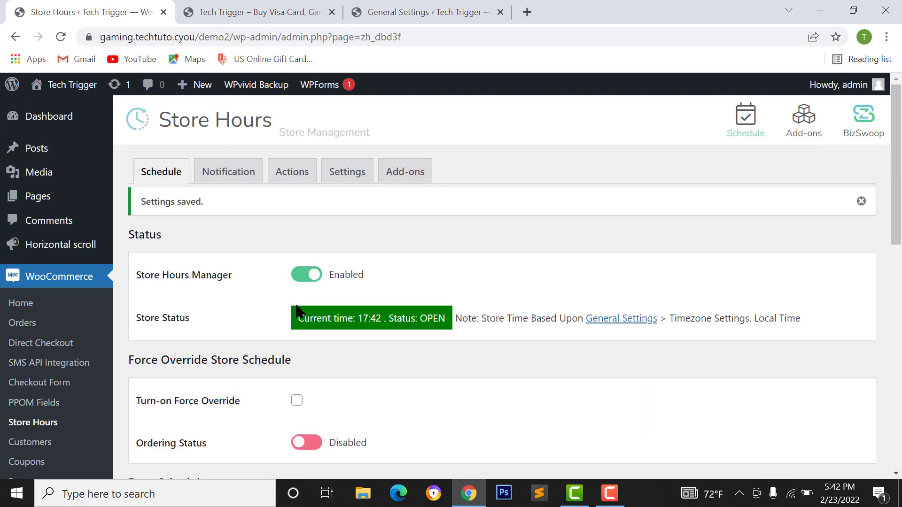
Compare the store's current time and open status with Wednesday's scheduled opening and closing times
left_click_drag(299, 318, 441, 317)
left_click(441, 318)
left_click_drag(381, 322, 455, 321)
left_click(447, 322)
mouse_move(829, 490)
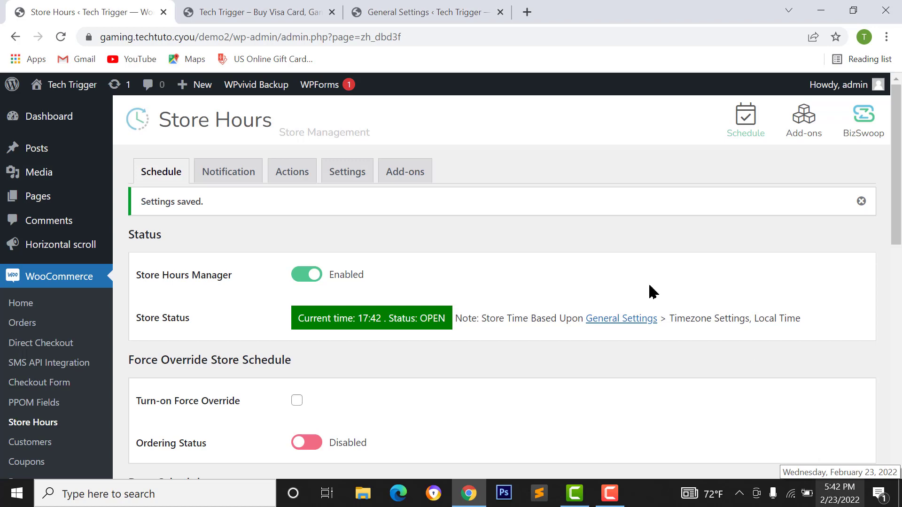
scroll(343, 316, "down", 6)
left_click(412, 228)
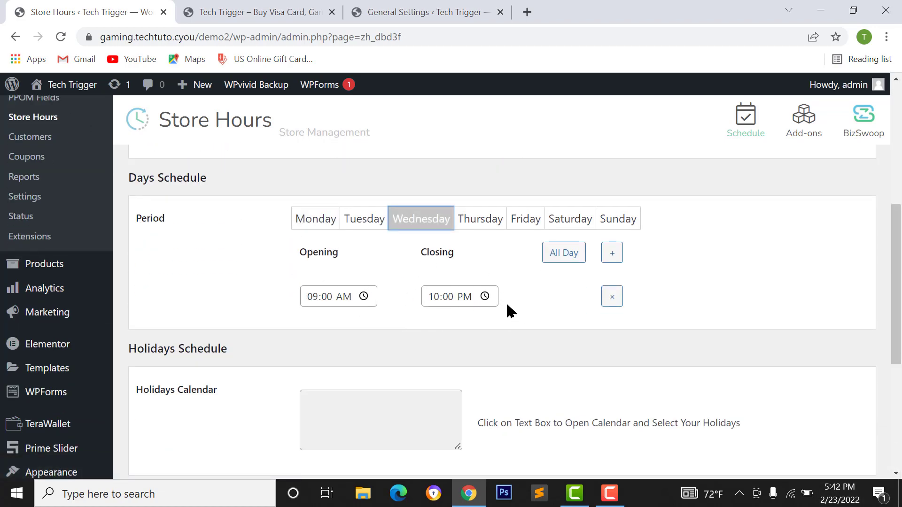
scroll(417, 316, "up", 6)
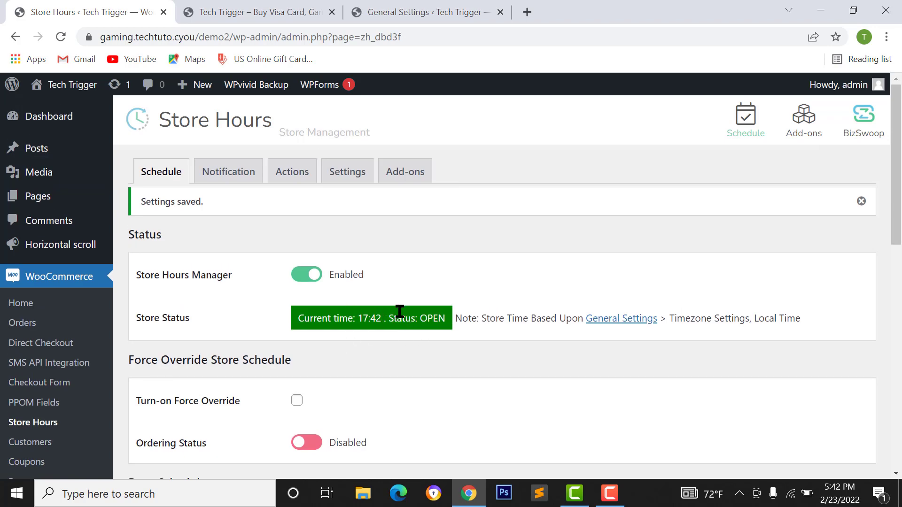
Reload the storefront page and look over its product listings to check how the store appears under the saved schedule
left_click(235, 10)
left_click(60, 37)
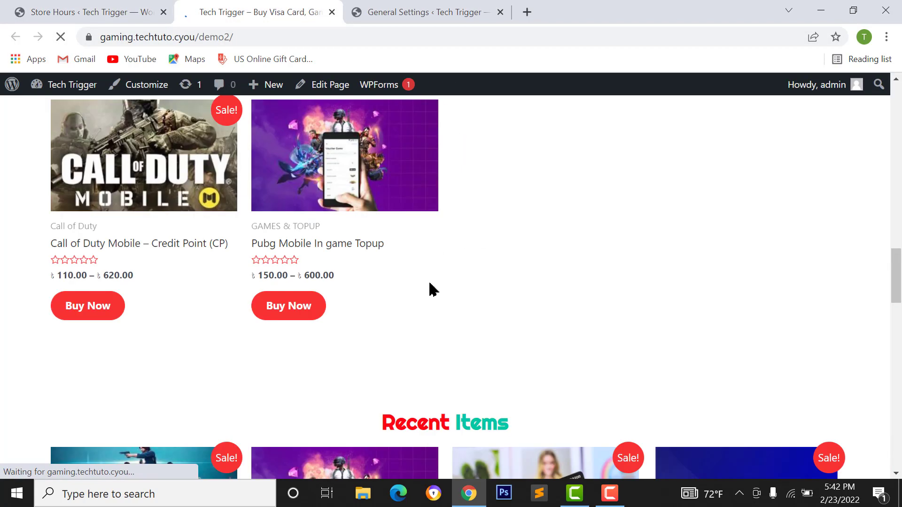
scroll(428, 287, "up", 5)
scroll(536, 251, "up", 2)
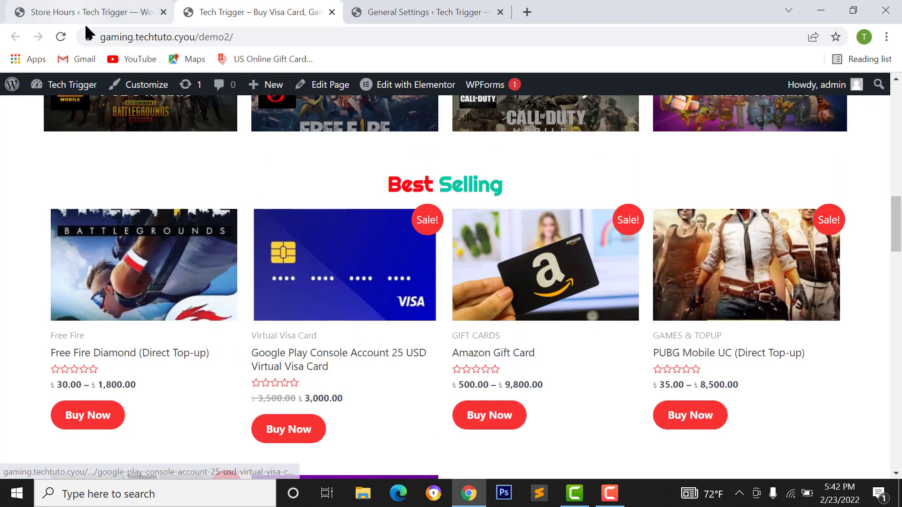
Return to the Store Hours schedule and add 15/02/2022 to the Holidays Calendar
left_click(93, 14)
scroll(413, 320, "down", 3)
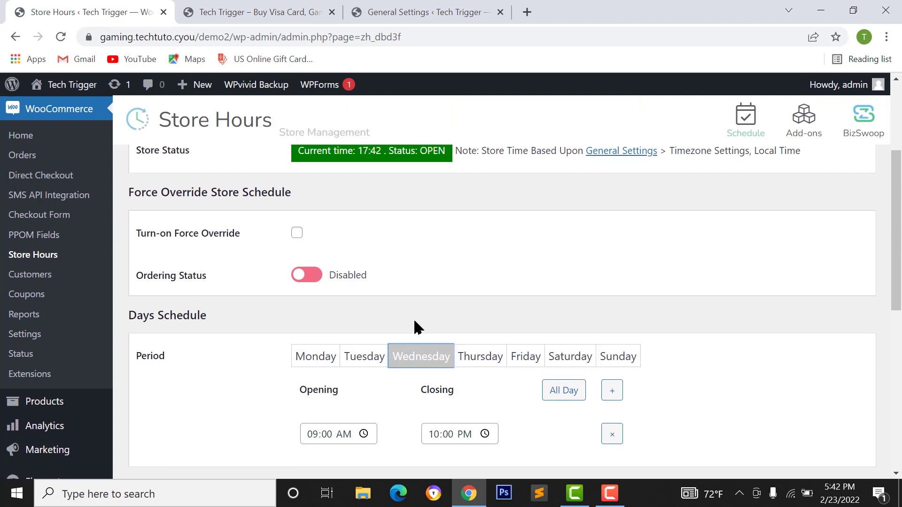
scroll(414, 301, "down", 2)
scroll(385, 291, "down", 1)
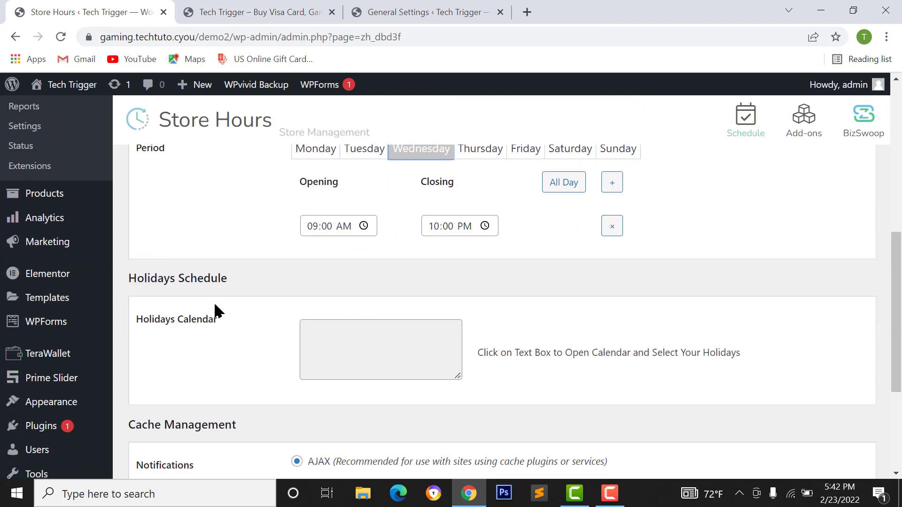
left_click_drag(128, 281, 247, 287)
left_click(247, 287)
scroll(362, 360, "down", 1)
left_click(364, 312)
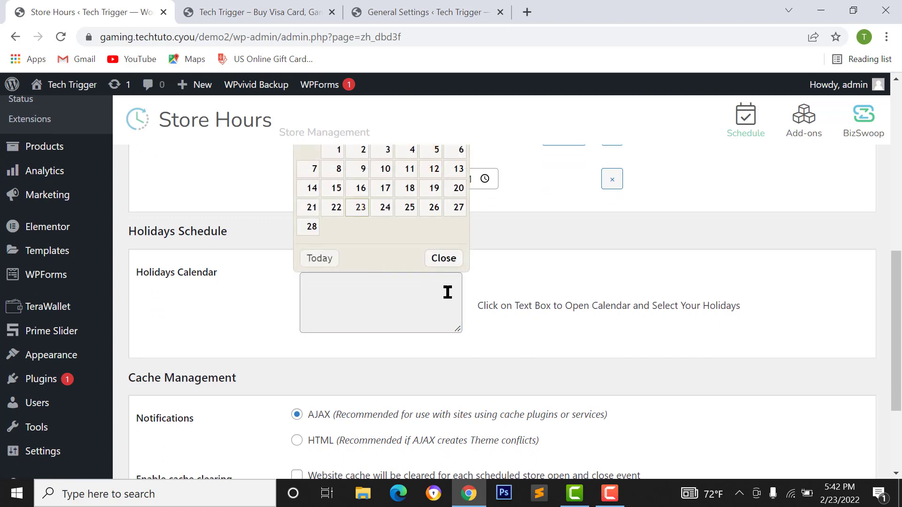
scroll(449, 294, "up", 1)
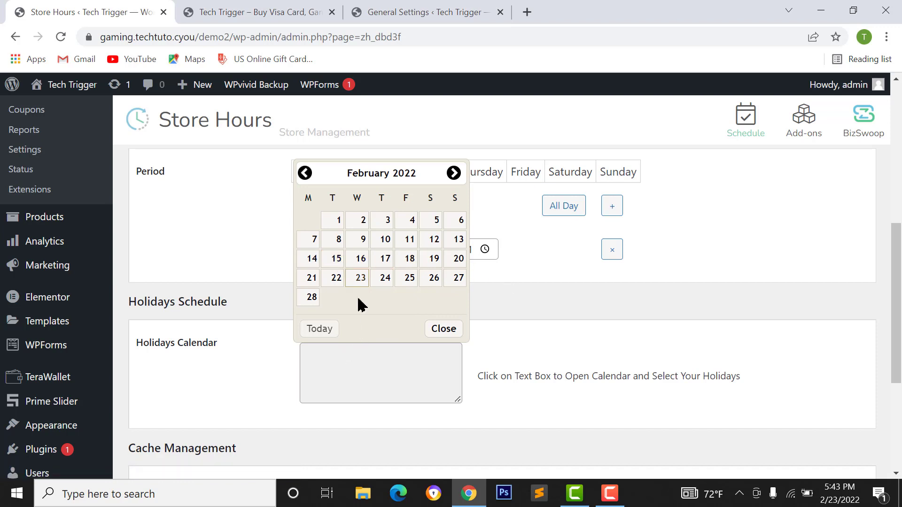
left_click(336, 259)
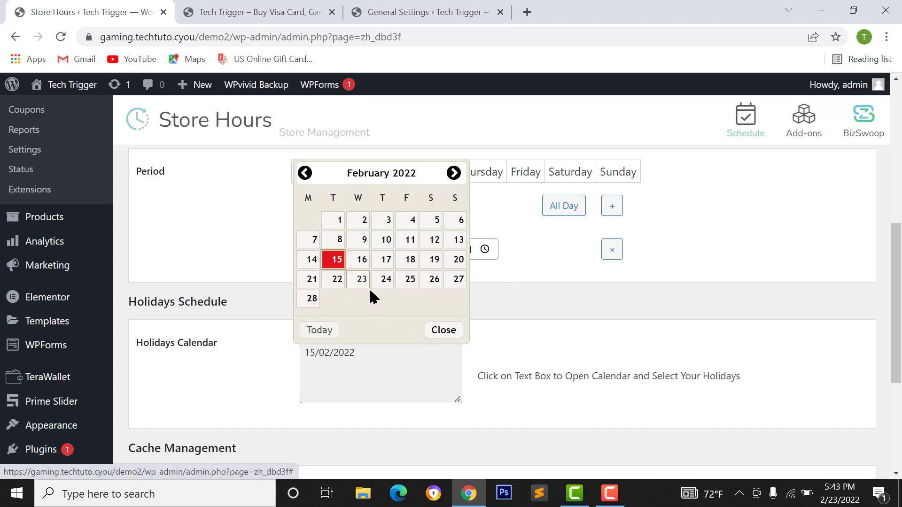
Add 26/02/2022 and 11/03/2022 to the Holidays Calendar and close the date picker
left_click(390, 413)
left_click(401, 363)
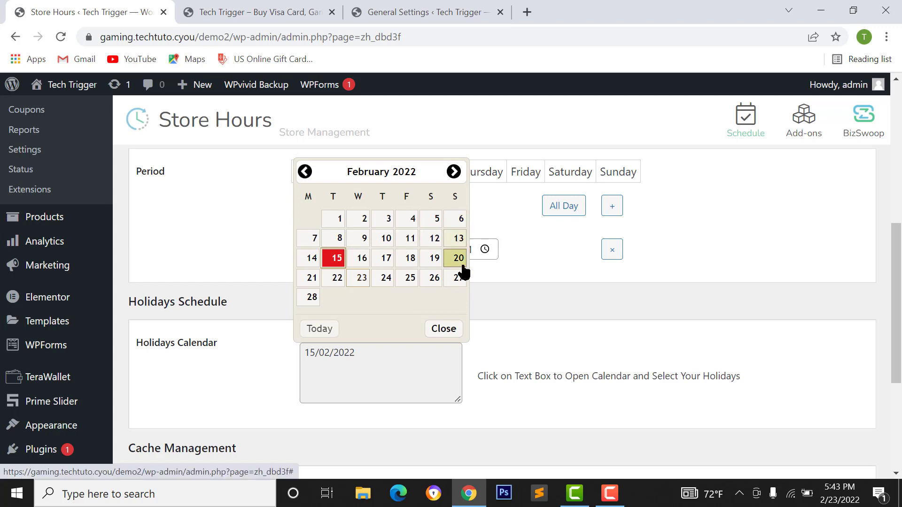
left_click(431, 280)
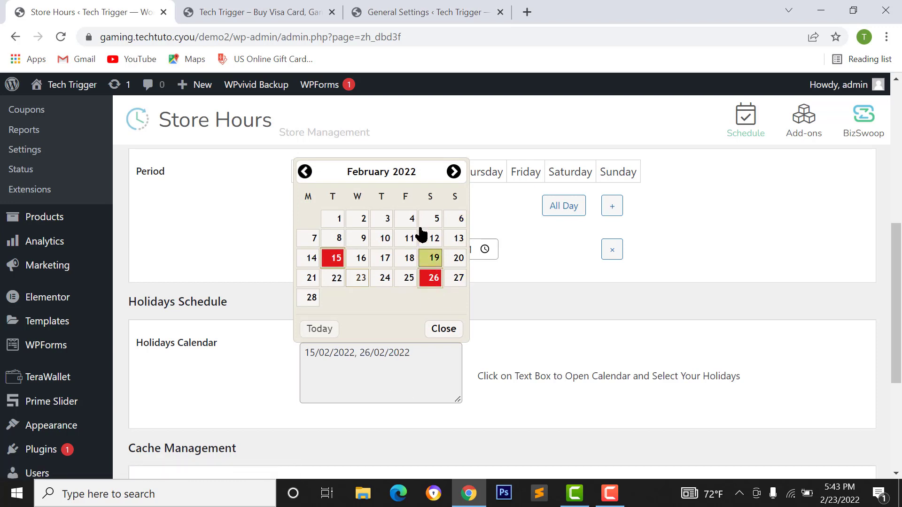
left_click(456, 175)
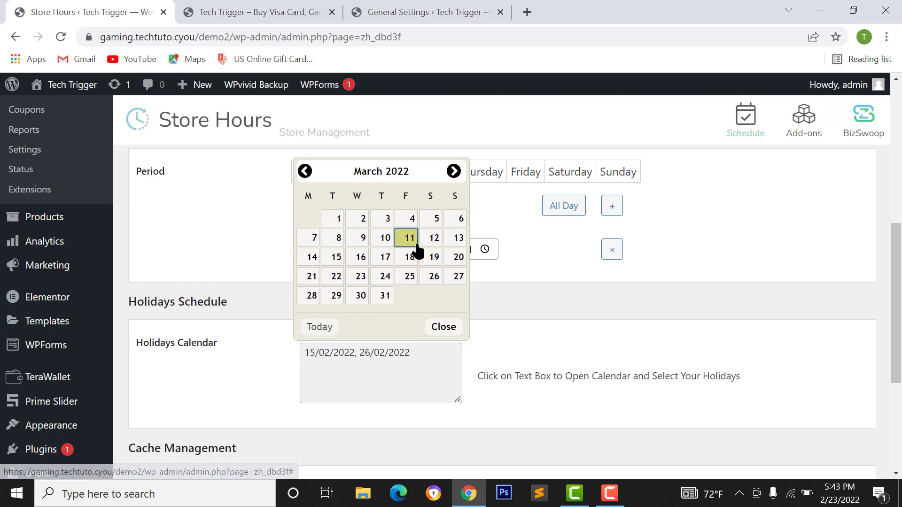
left_click(410, 240)
left_click(495, 403)
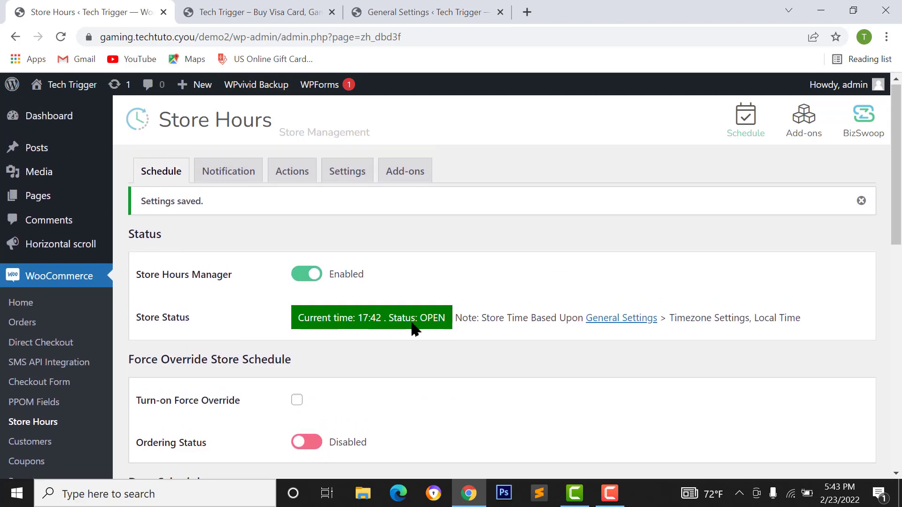
Enable clearing the website cache for each scheduled store open and close event
scroll(413, 328, "down", 5)
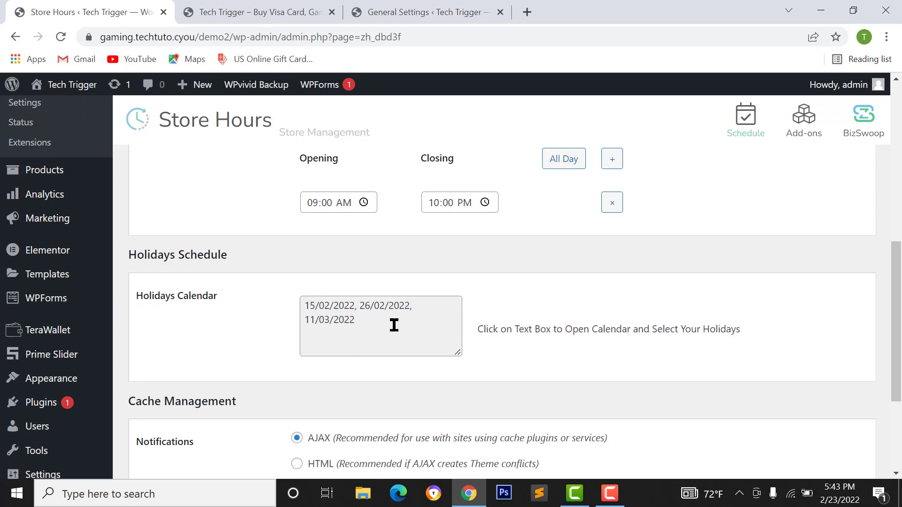
scroll(409, 347, "up", 3)
scroll(414, 357, "down", 6)
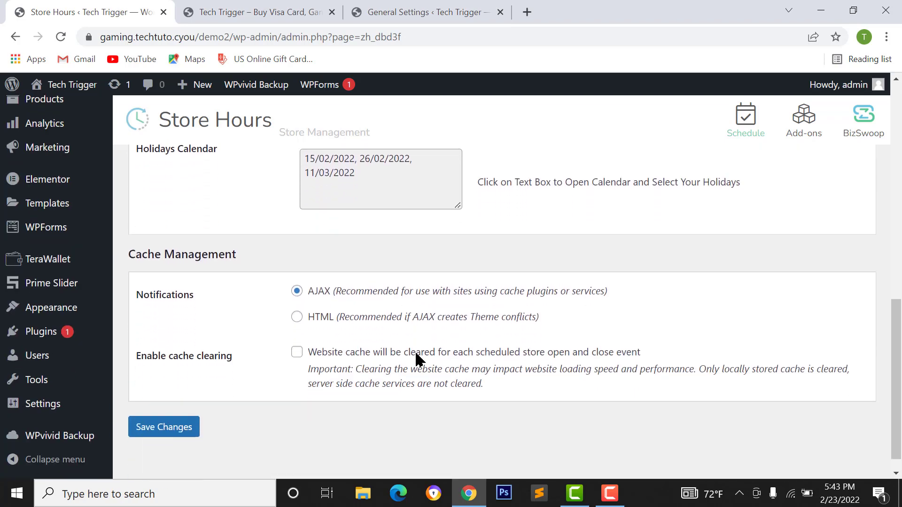
scroll(418, 359, "down", 1)
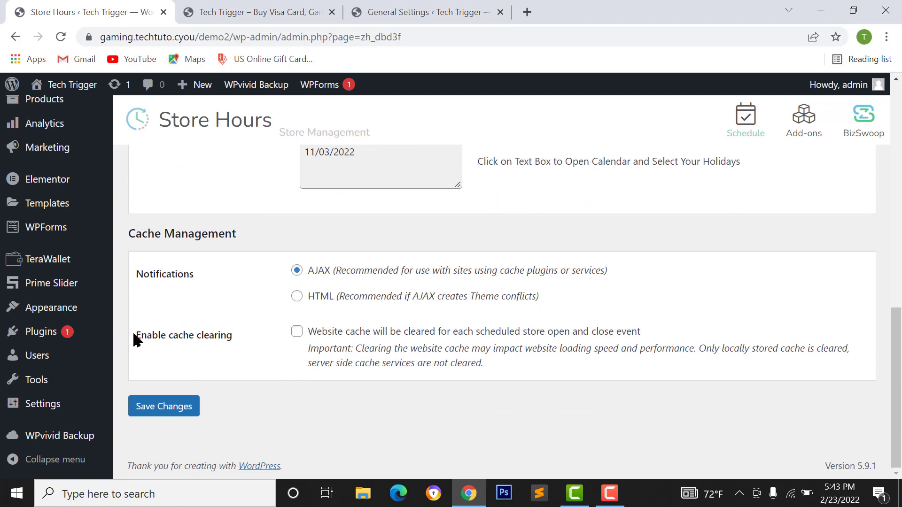
left_click_drag(135, 338, 254, 340)
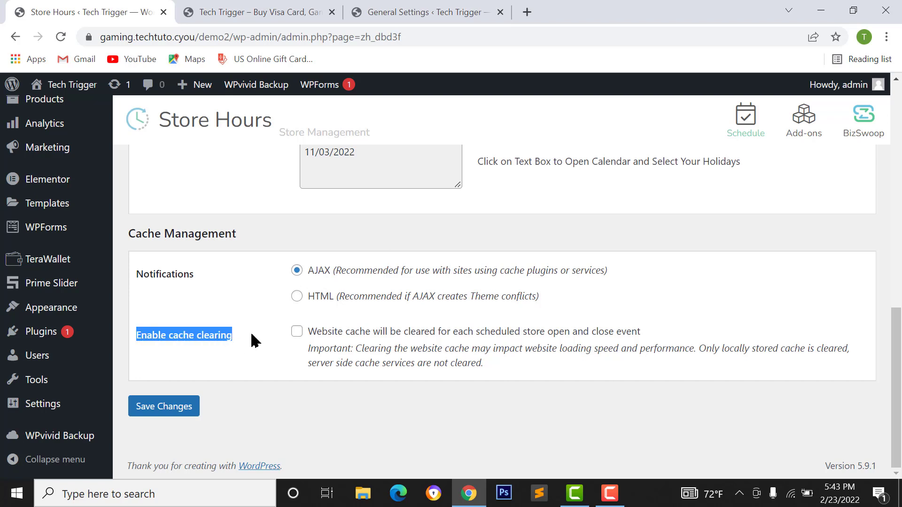
left_click(253, 340)
left_click(296, 332)
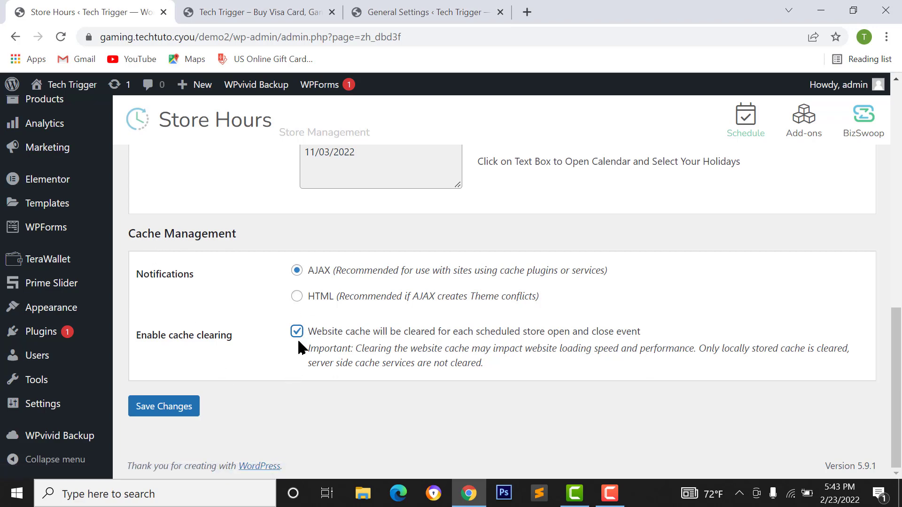
Save the holiday and cache settings and look over the saved schedule
scroll(295, 357, "up", 1)
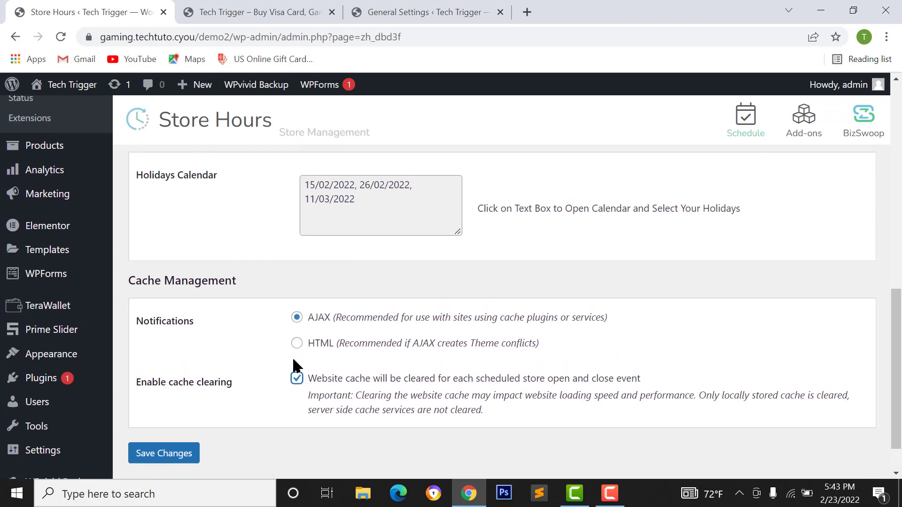
left_click(295, 377)
scroll(282, 371, "up", 4)
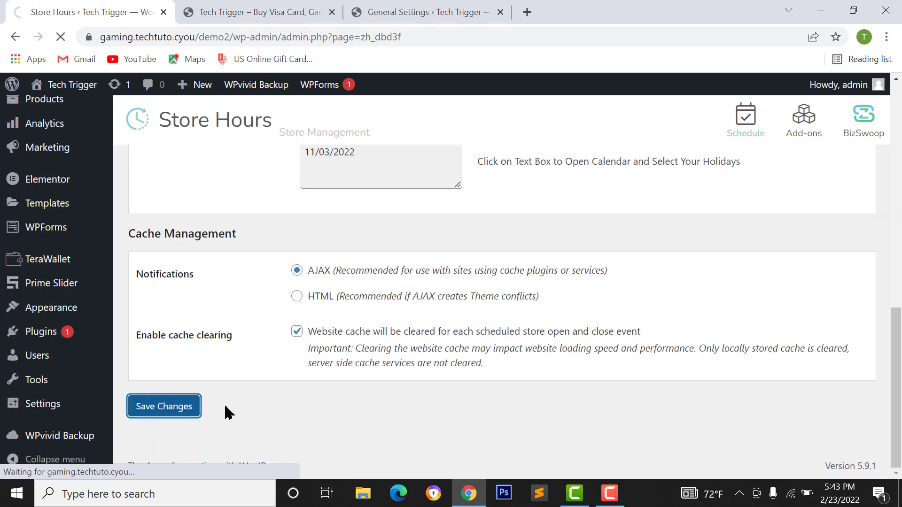
scroll(316, 409, "up", 8)
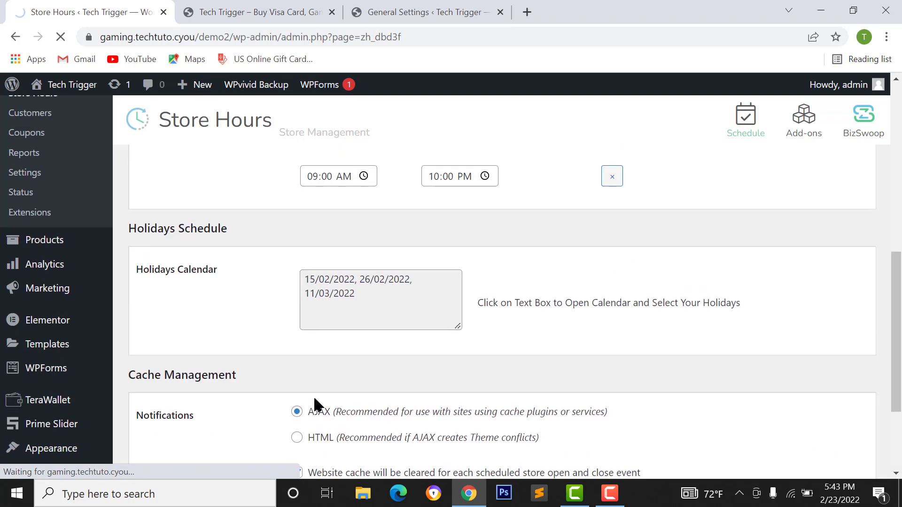
scroll(544, 360, "down", 4)
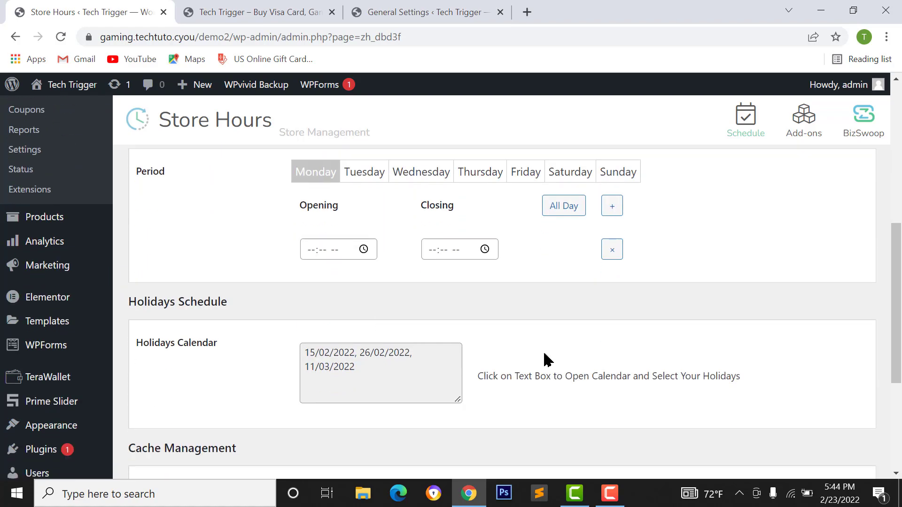
scroll(296, 316, "down", 4)
scroll(294, 336, "up", 10)
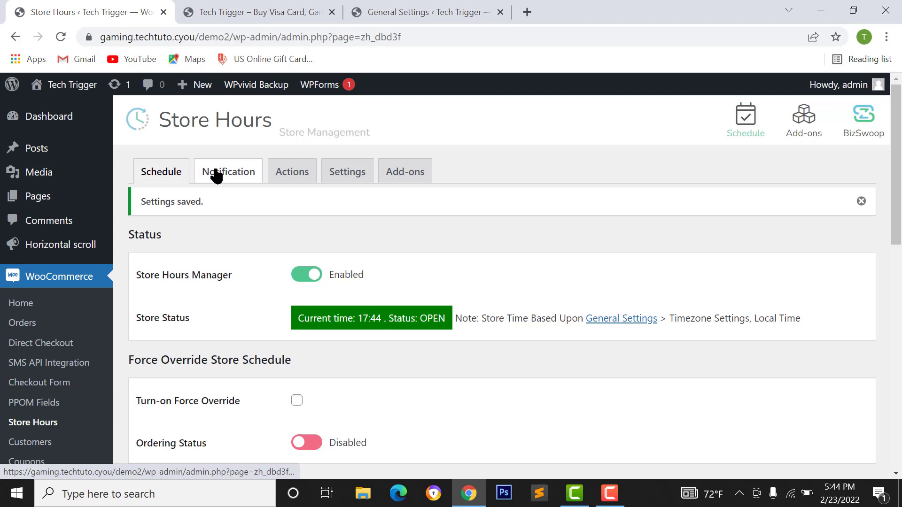
Open the sitewide notice options and set the notification time to be triggered by Site visit
left_click(215, 175)
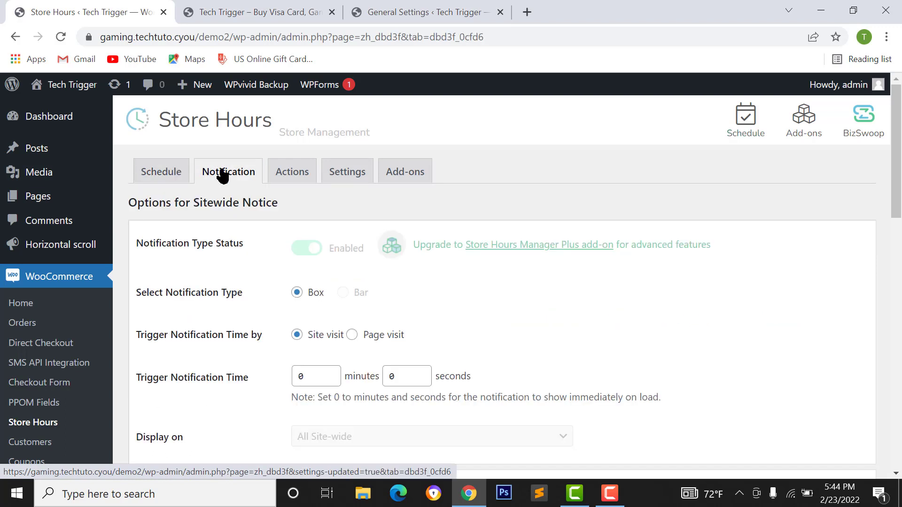
scroll(160, 216, "down", 1)
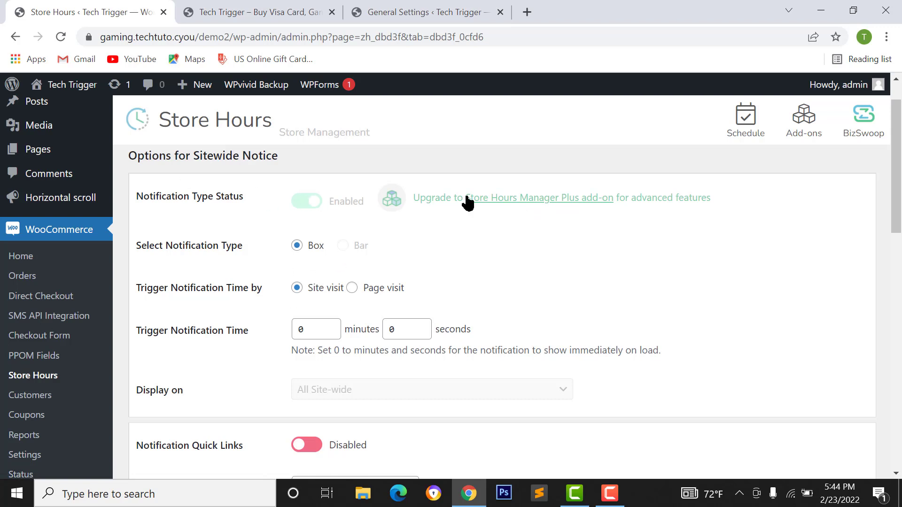
scroll(221, 253, "down", 1)
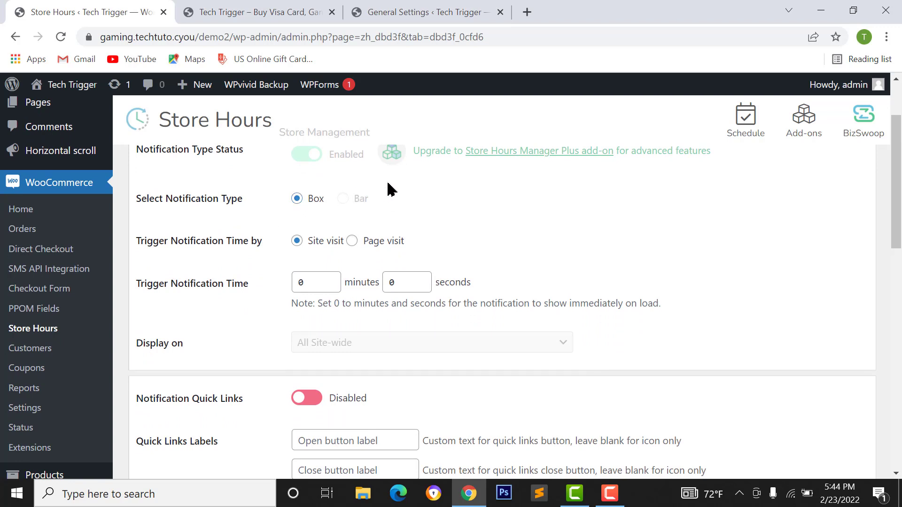
triple_click(346, 204)
left_click(285, 205)
left_click(312, 241)
left_click(332, 242)
scroll(317, 244, "down", 1)
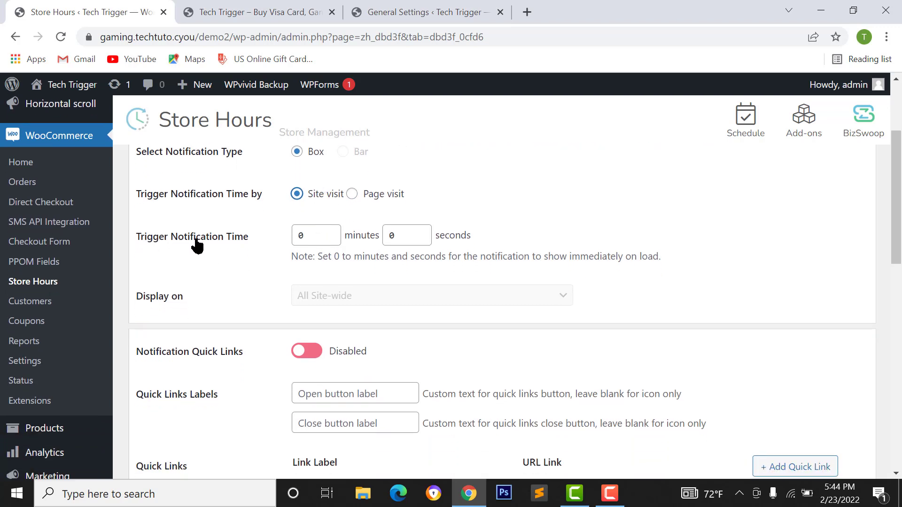
Set the notification trigger time to 0 minutes and 5 seconds, glancing at the storefront in between
left_click(316, 235)
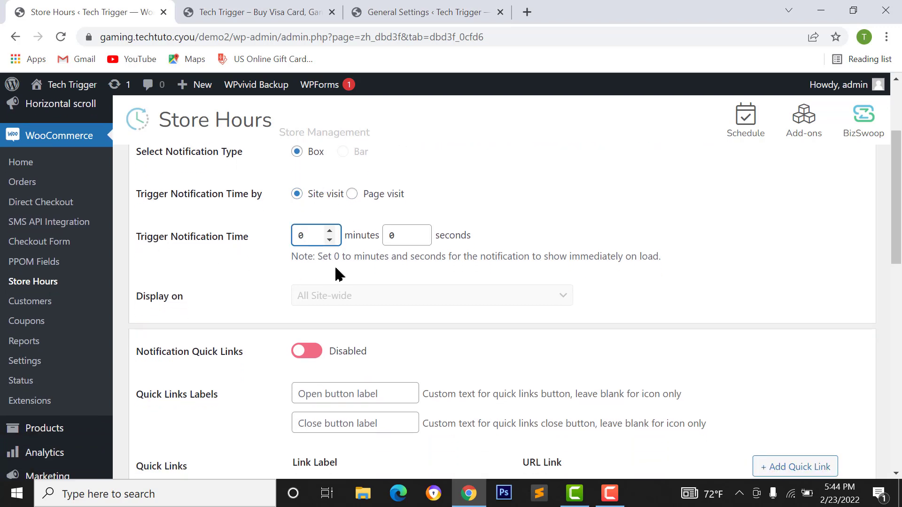
left_click(273, 7)
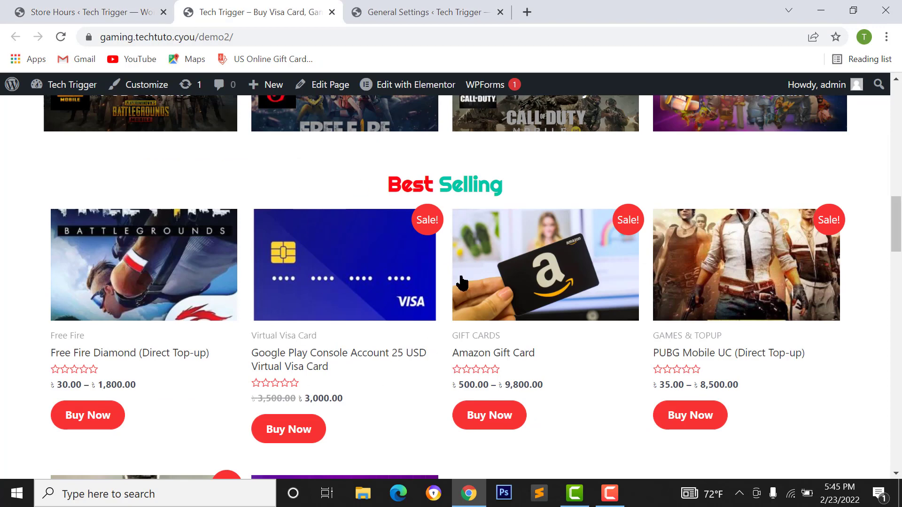
left_click(63, 19)
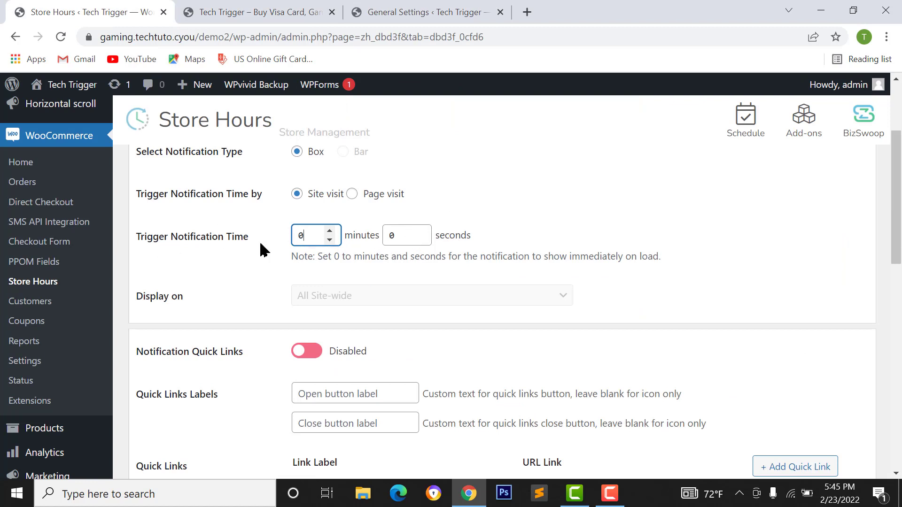
left_click_drag(405, 241, 371, 240)
left_click_drag(316, 240, 279, 244)
left_click_drag(417, 236, 400, 251)
left_click(421, 270)
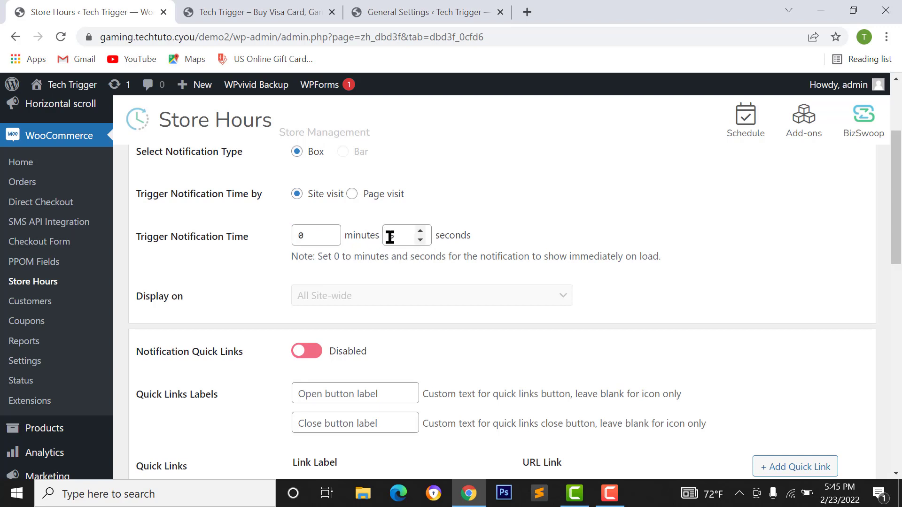
scroll(290, 335, "up", 2)
scroll(300, 331, "down", 3)
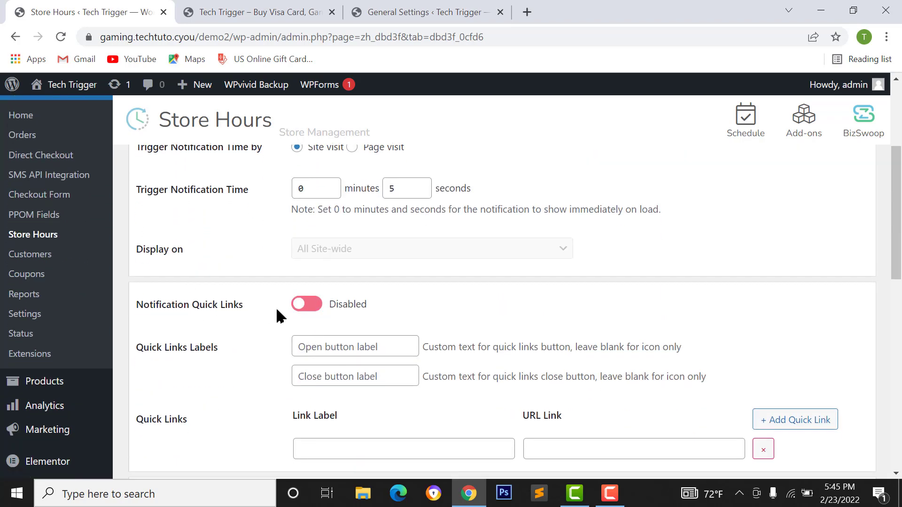
Set the alert box's dismiss duration to 60 seconds, glancing at the storefront before choosing the value
scroll(316, 292, "down", 3)
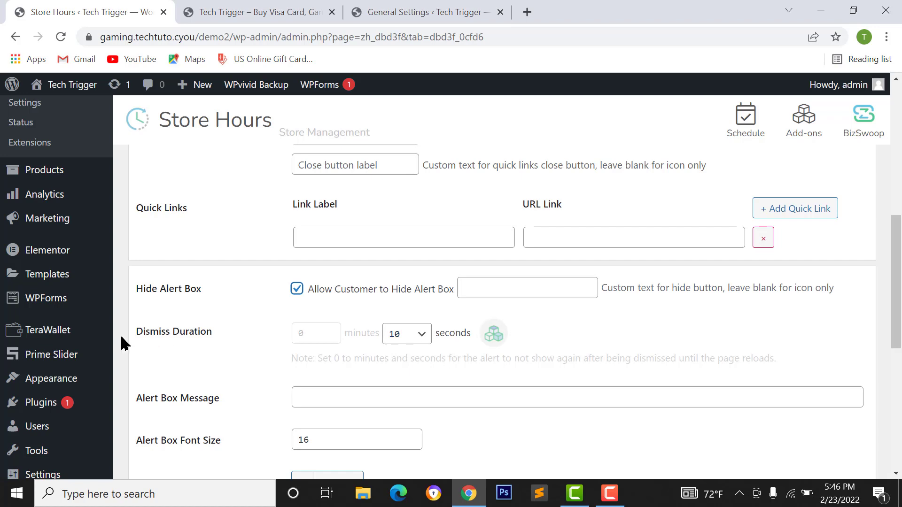
left_click_drag(140, 336, 207, 336)
left_click(223, 337)
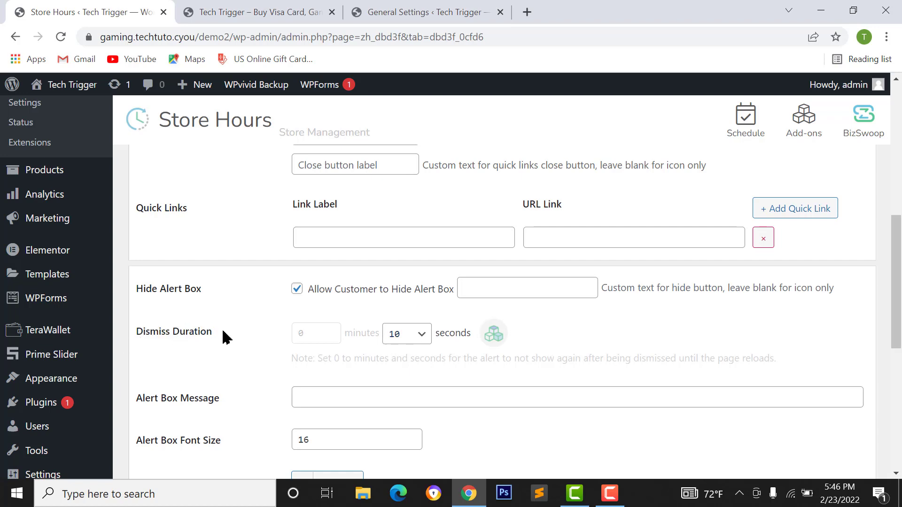
left_click(415, 344)
left_click(414, 12)
left_click(216, 11)
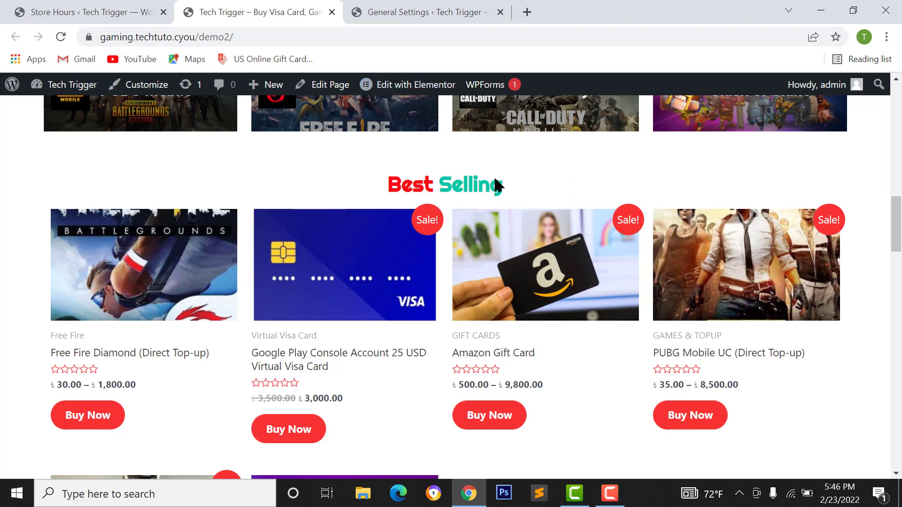
left_click(100, 12)
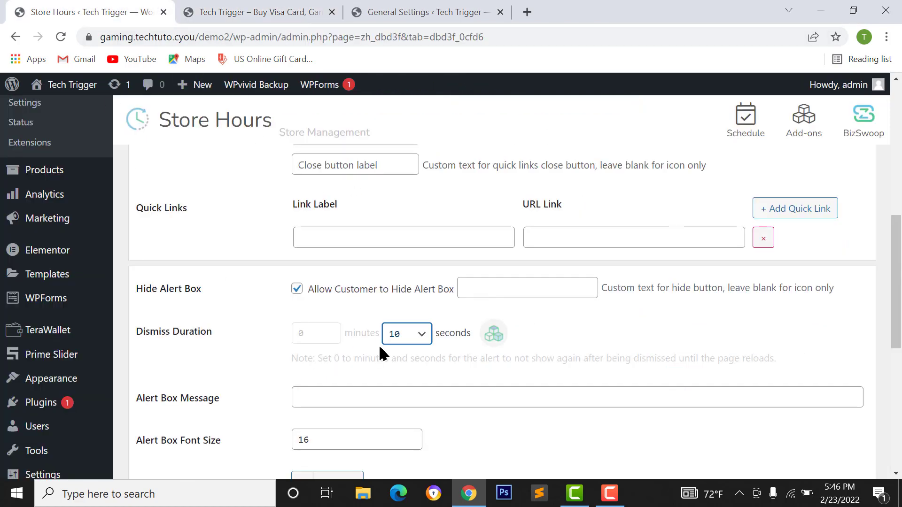
left_click(405, 334)
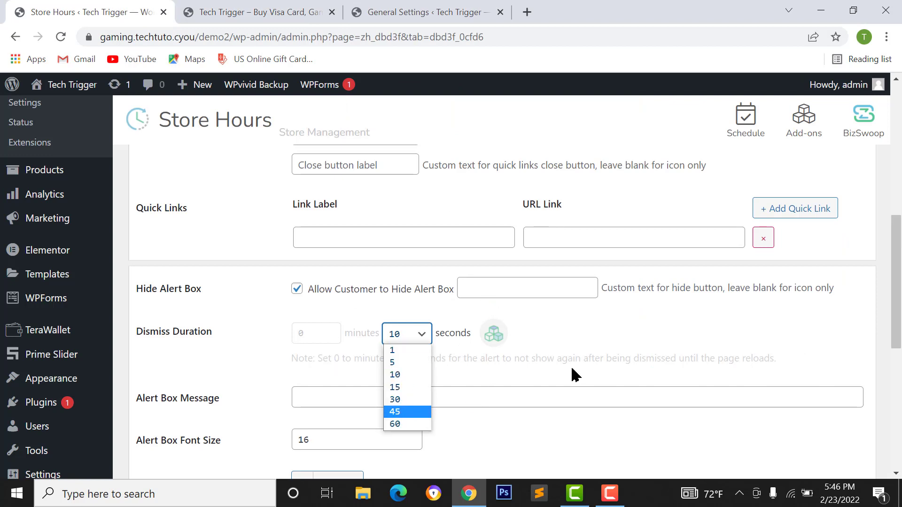
left_click(405, 424)
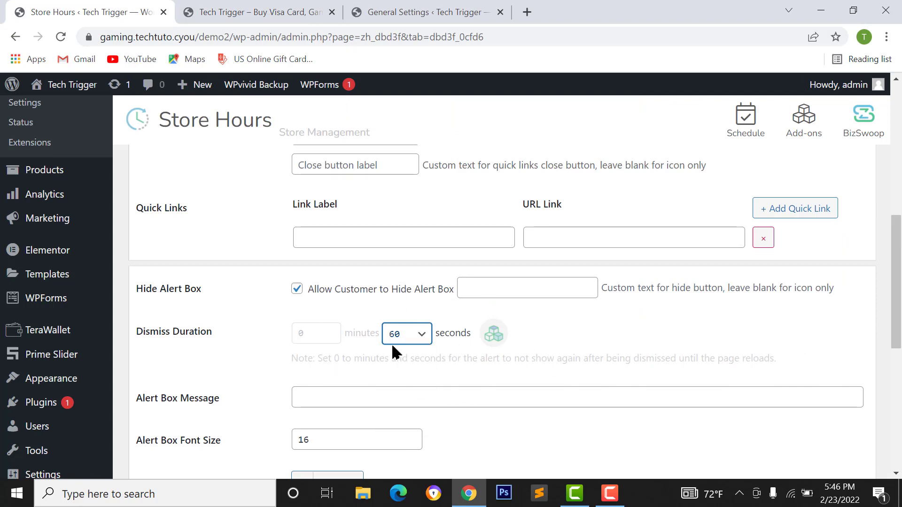
Glance at the storefront again and save the notification settings
left_click(270, 10)
left_click(97, 10)
left_click(252, 14)
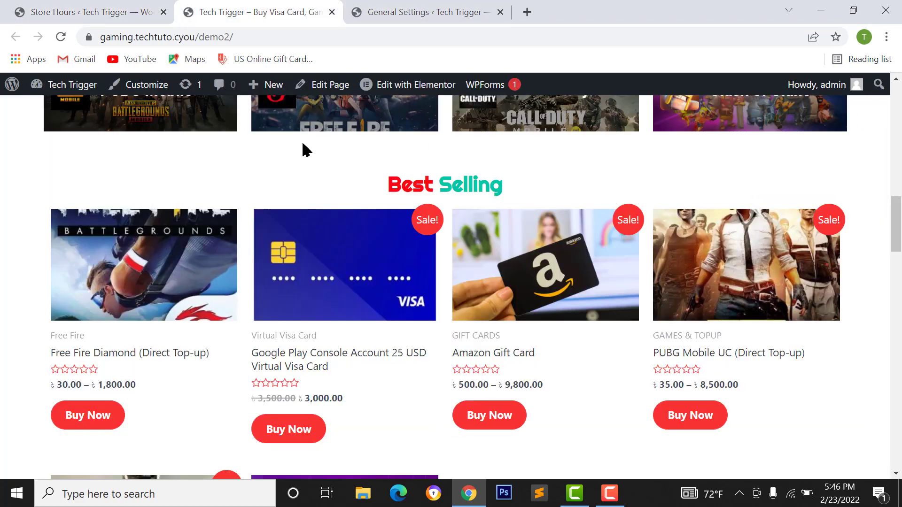
left_click(97, 8)
scroll(408, 352, "down", 1)
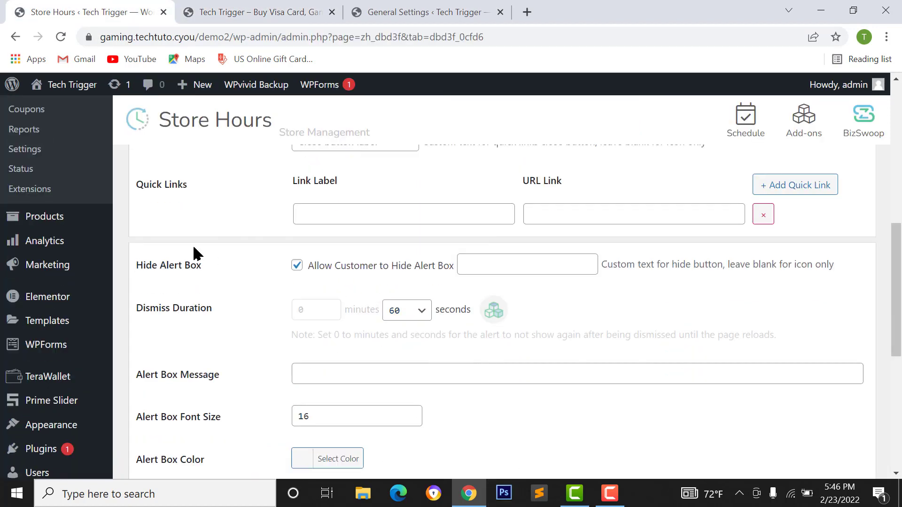
scroll(343, 359, "down", 7)
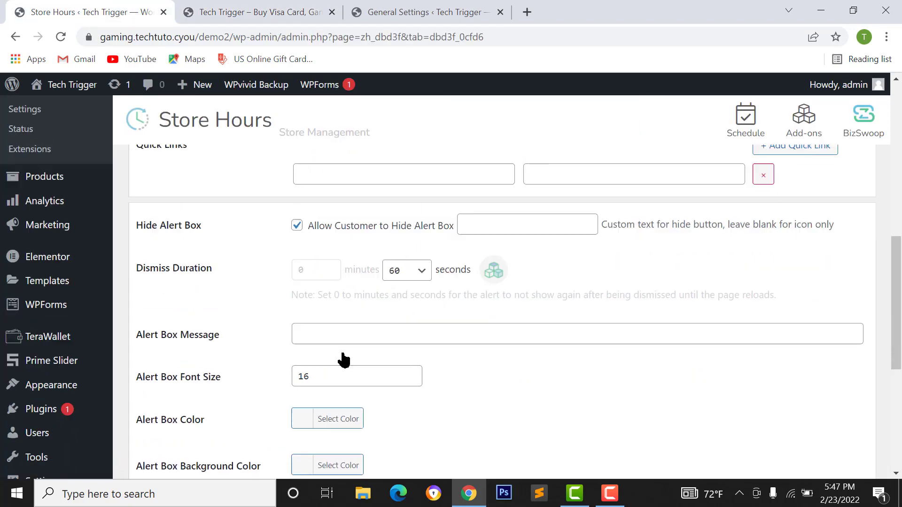
left_click(179, 404)
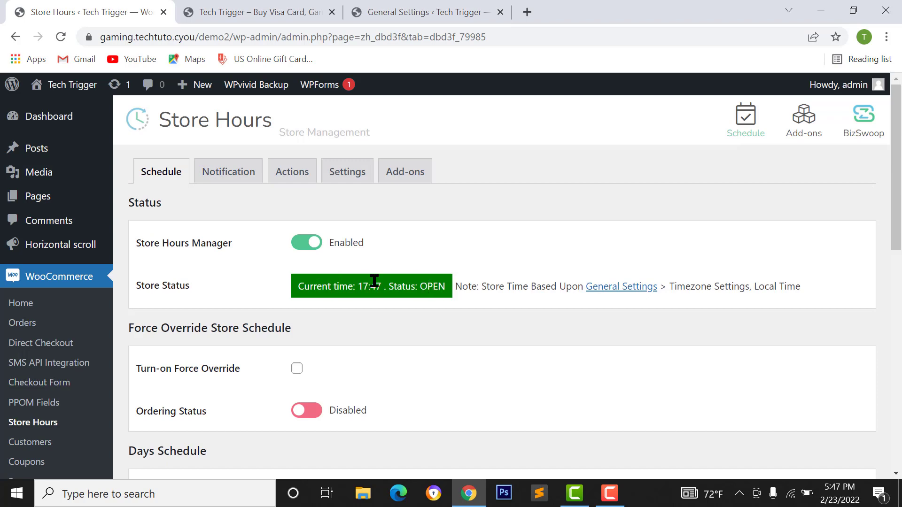
Return to the store schedule and remove Wednesday's opening and closing period
scroll(374, 280, "down", 6)
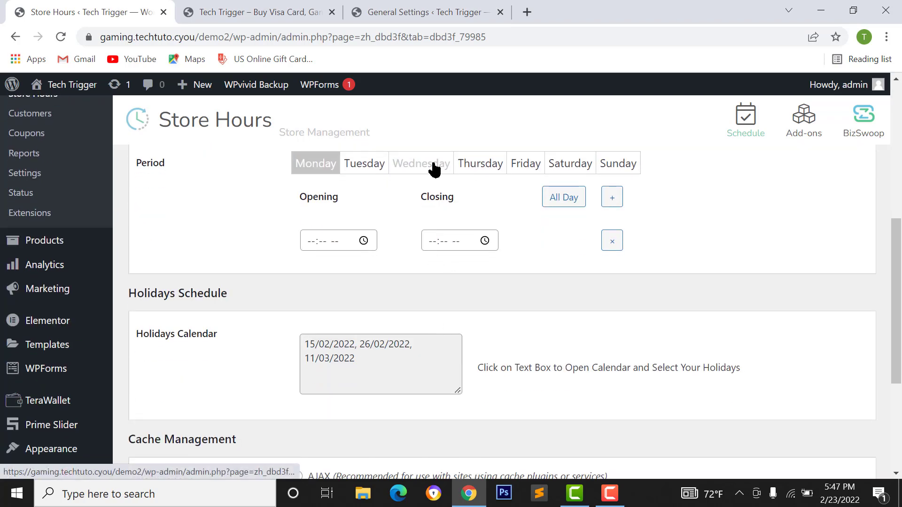
left_click(433, 169)
scroll(441, 267, "up", 2)
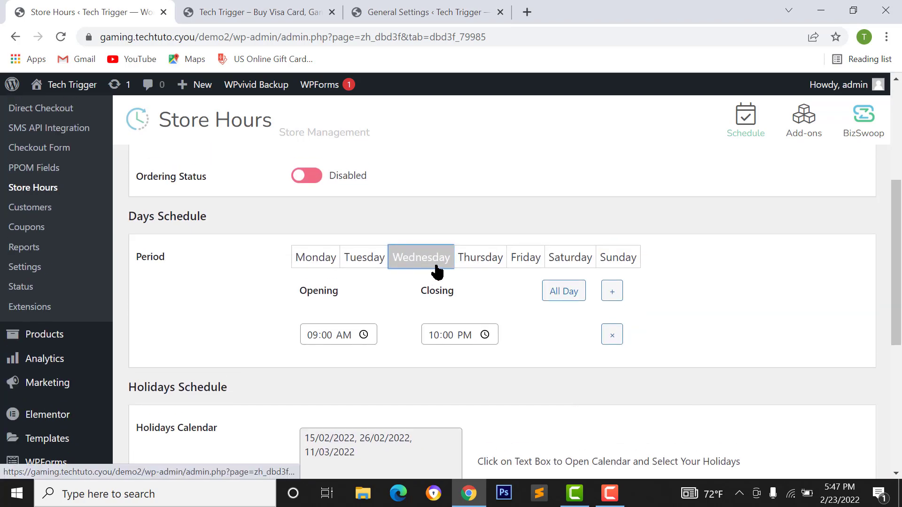
left_click(609, 337)
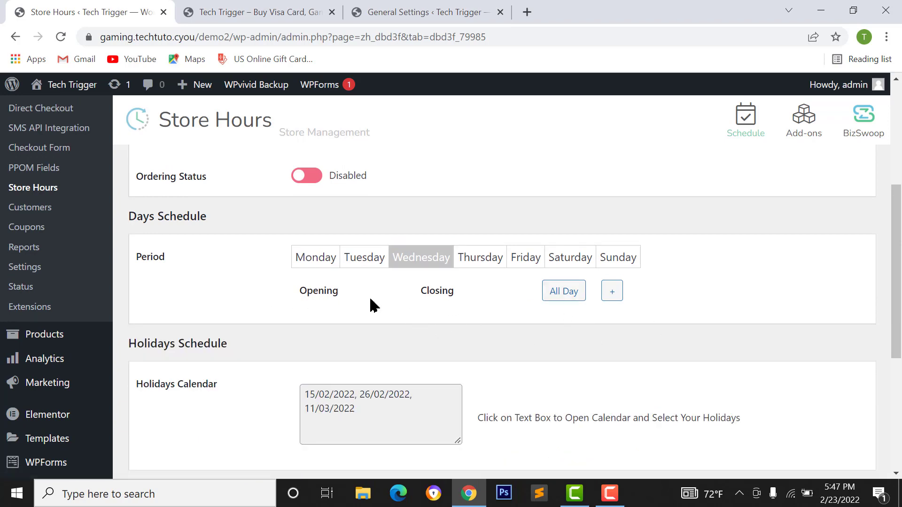
scroll(423, 263, "up", 5)
scroll(375, 287, "down", 5)
scroll(456, 329, "up", 5)
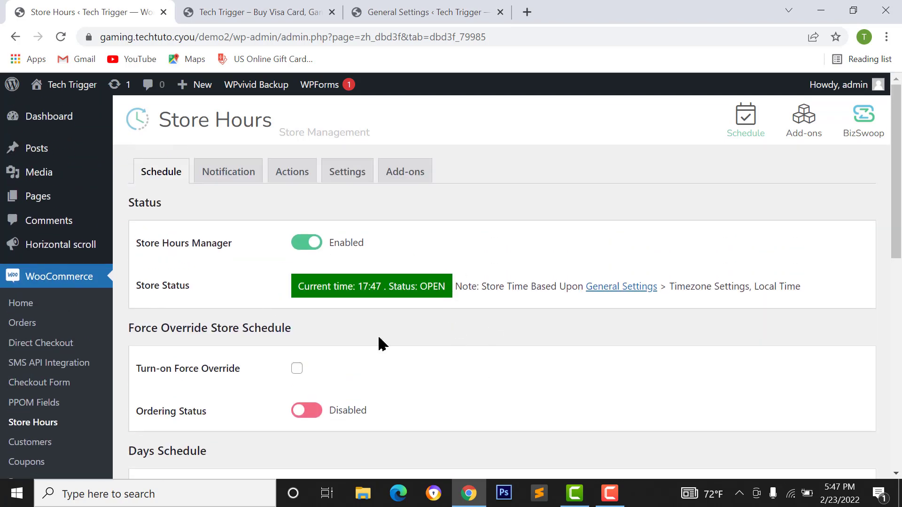
Remove Friday's empty opening and closing period and save the schedule
scroll(516, 366, "down", 3)
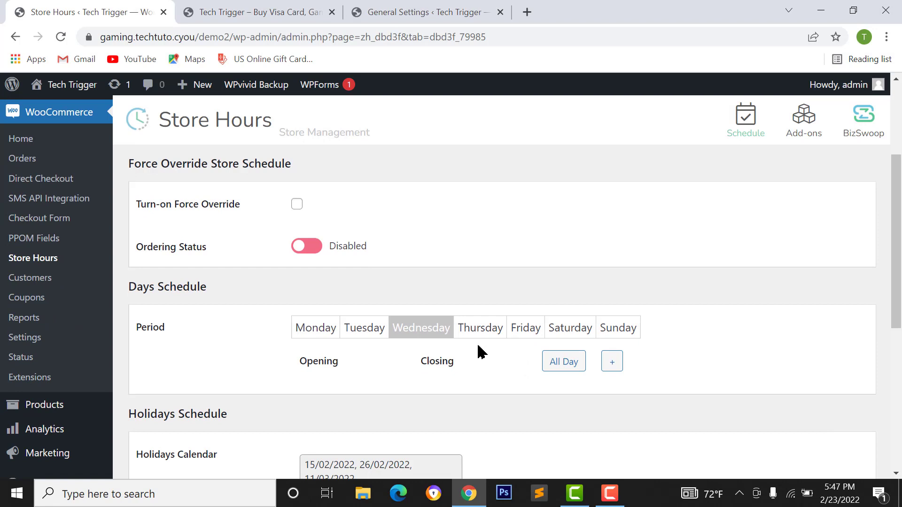
left_click(523, 329)
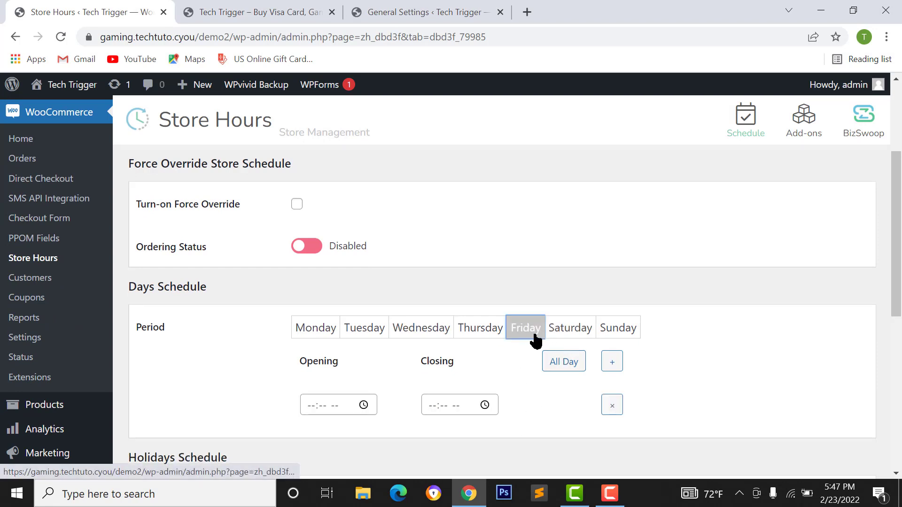
left_click(612, 406)
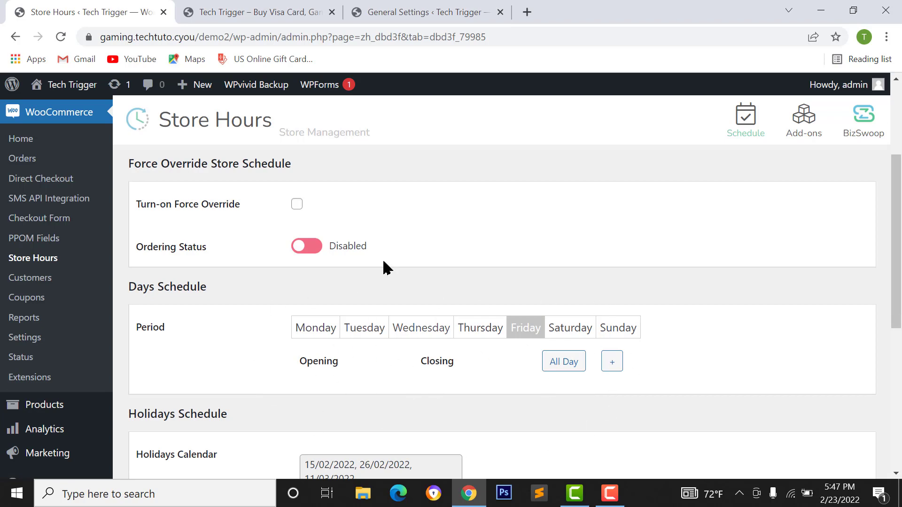
scroll(299, 295, "up", 3)
scroll(384, 328, "down", 15)
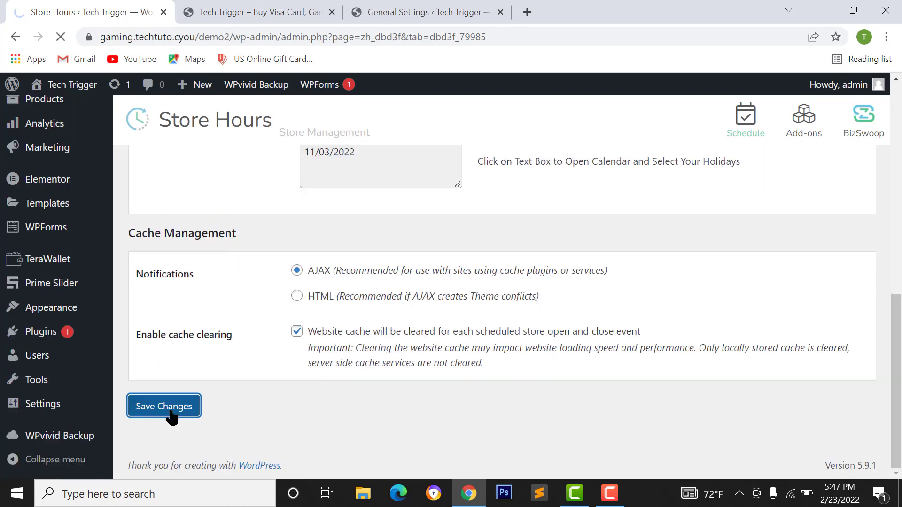
left_click(181, 409)
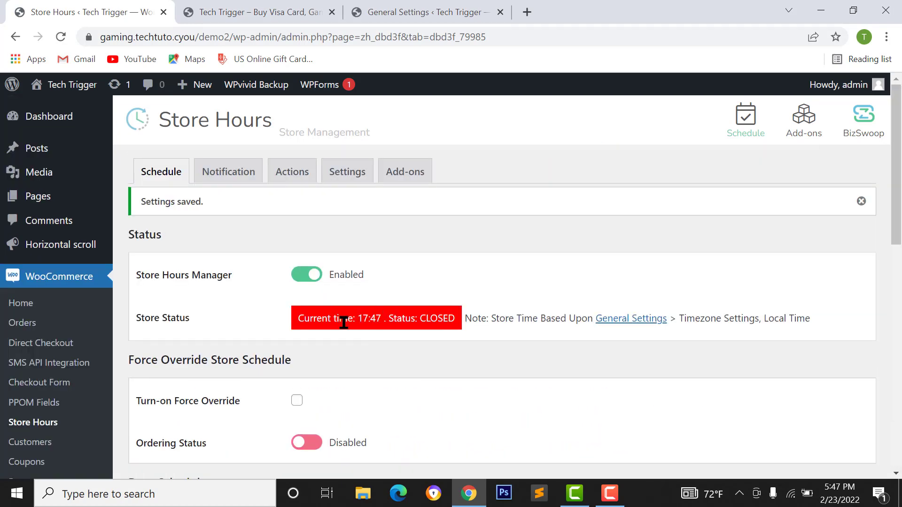
Reload the storefront and compare its store-closed popup and close icon with the Hide Alert Box notification setting
left_click(220, 12)
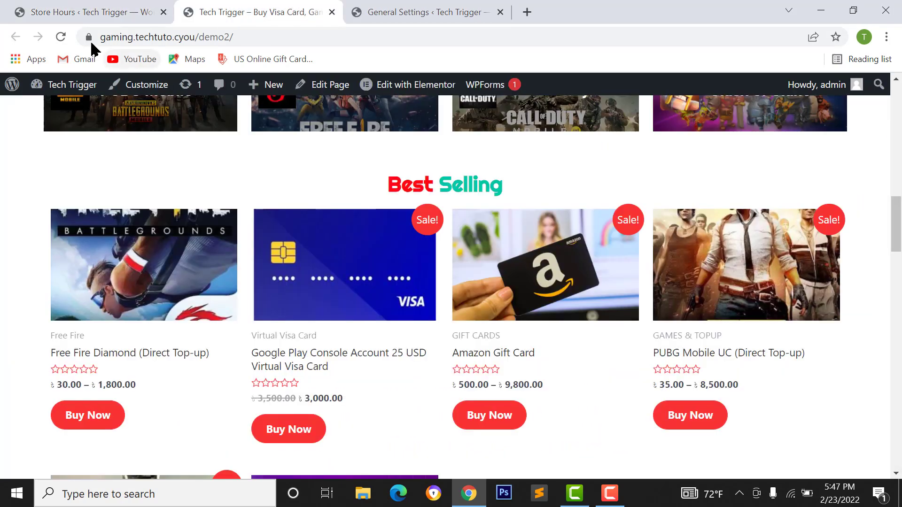
left_click(62, 37)
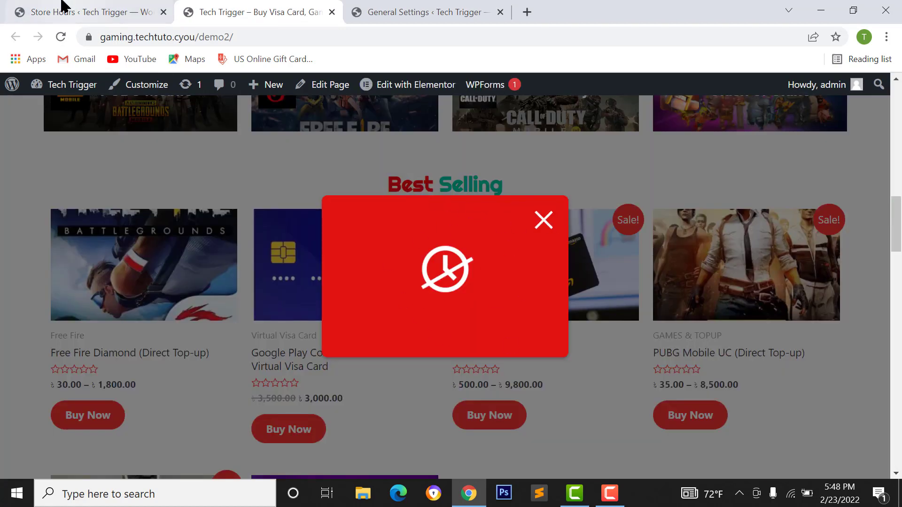
left_click(63, 10)
left_click(240, 169)
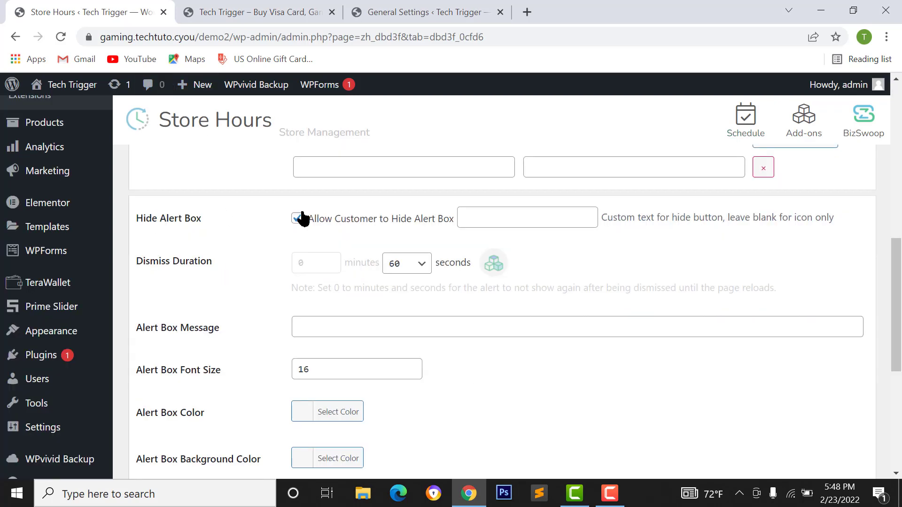
left_click(268, 9)
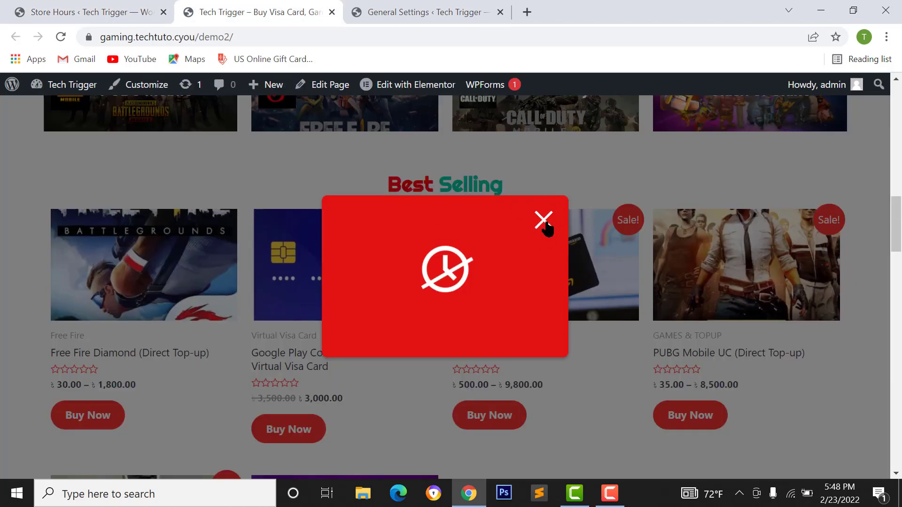
left_click(26, 9)
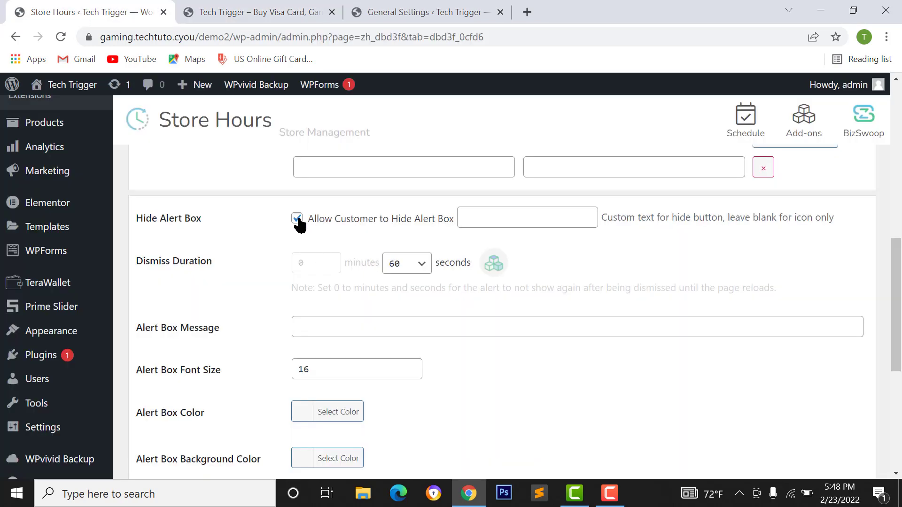
left_click(215, 9)
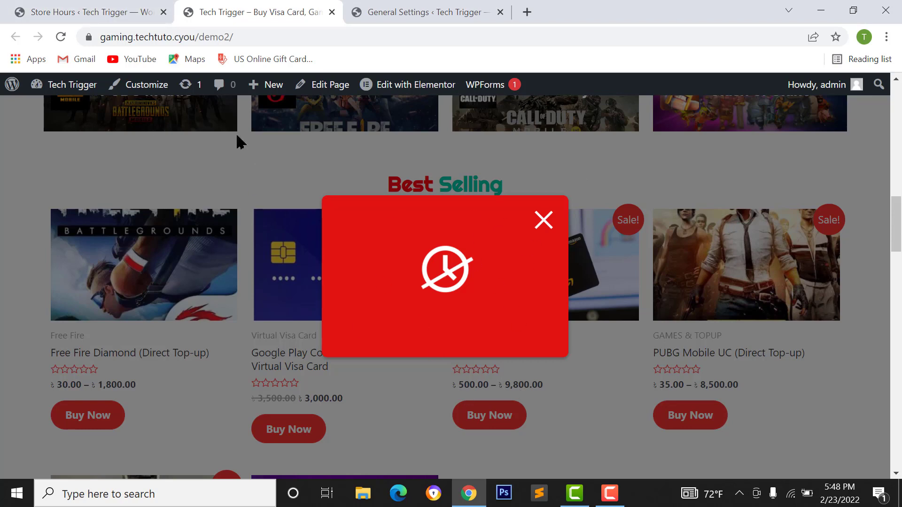
left_click(131, 11)
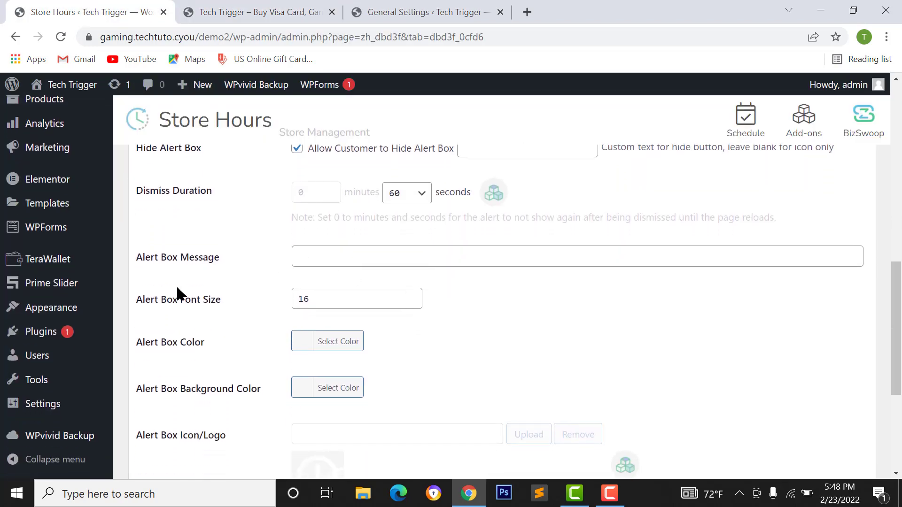
Set the alert box message to "Open: 8AM - 10PM <br> সকাল ৮টা থেকে রাত ১০টা পর্যন্ত খোলা।", checking the storefront popup in between
left_click(420, 258)
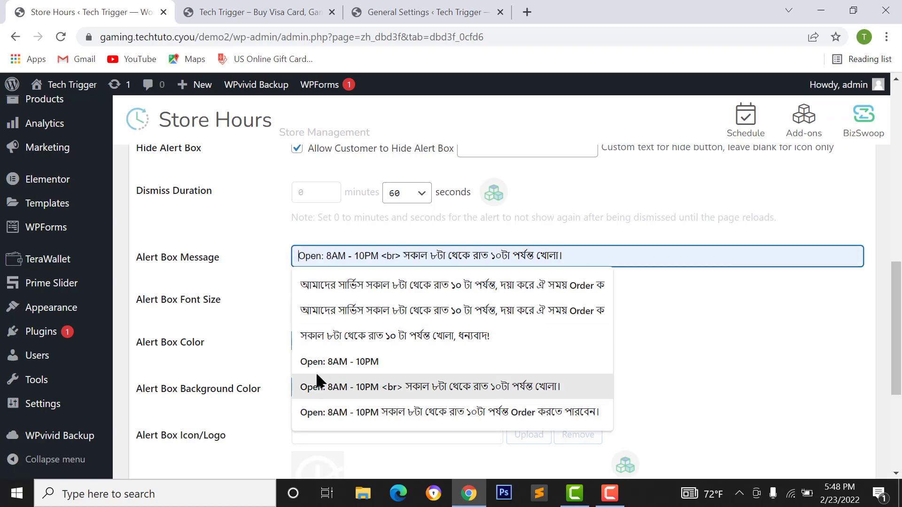
left_click(337, 362)
left_click(329, 14)
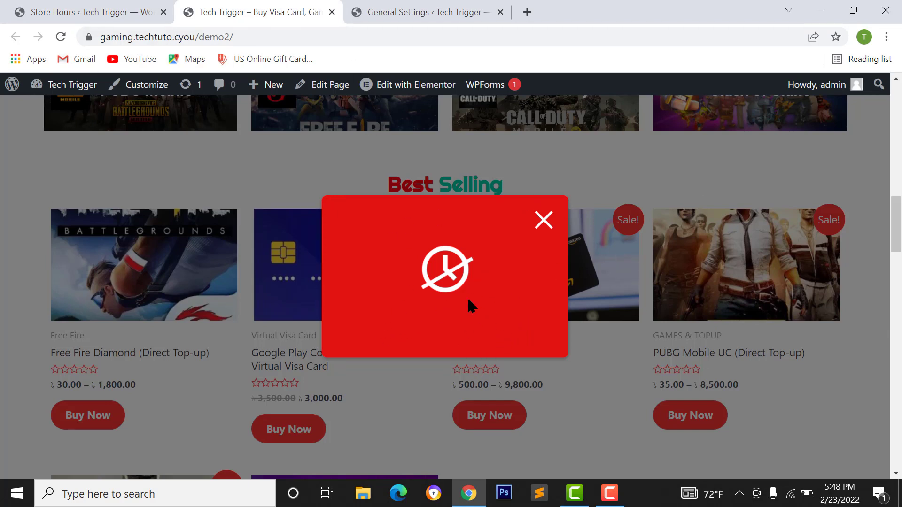
scroll(523, 256, "up", 6)
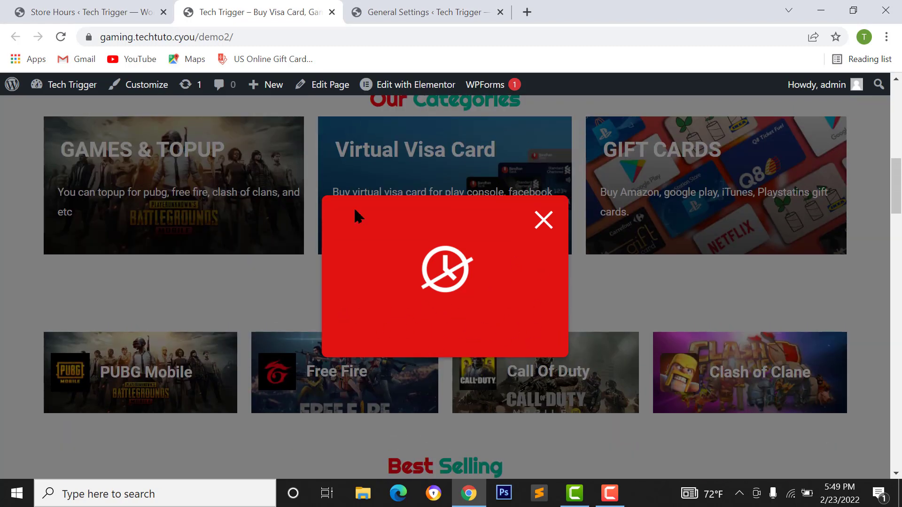
left_click(117, 10)
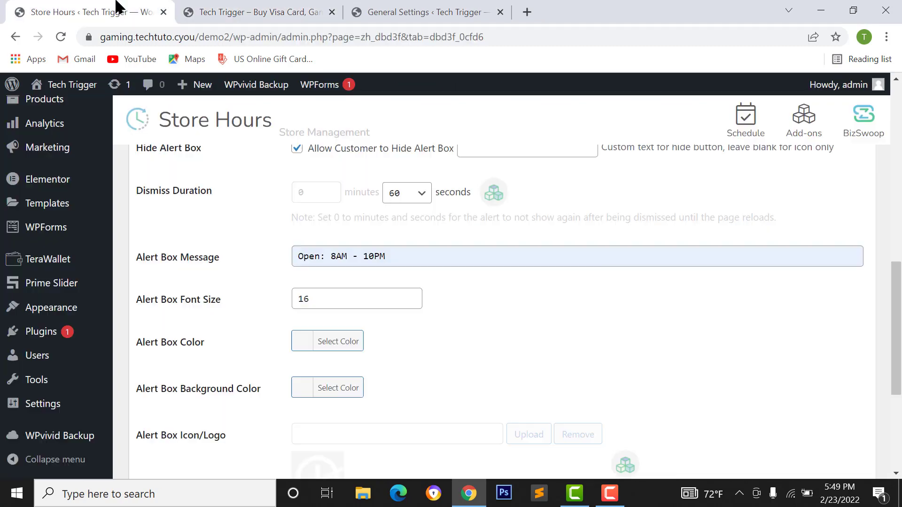
left_click(509, 317)
scroll(476, 364, "up", 1)
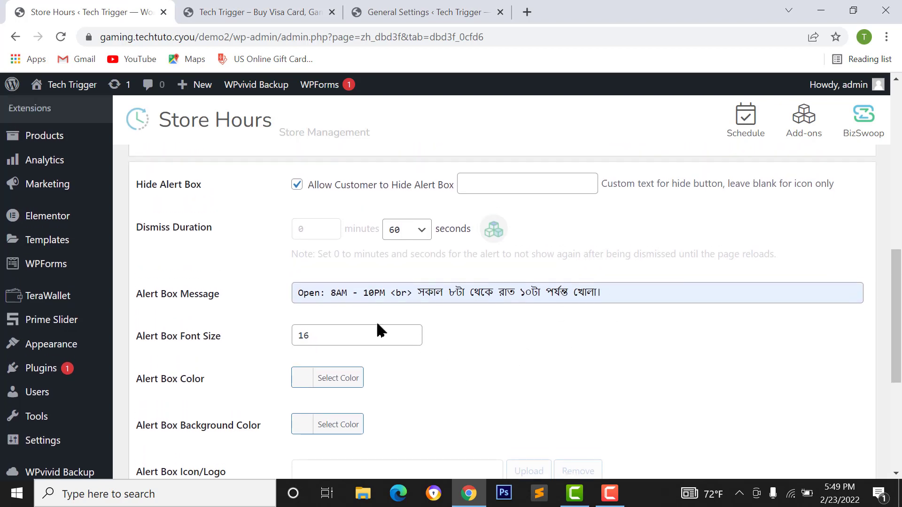
Set the alert box font size to 35, glancing at the storefront popup before entering it
scroll(485, 318, "down", 2)
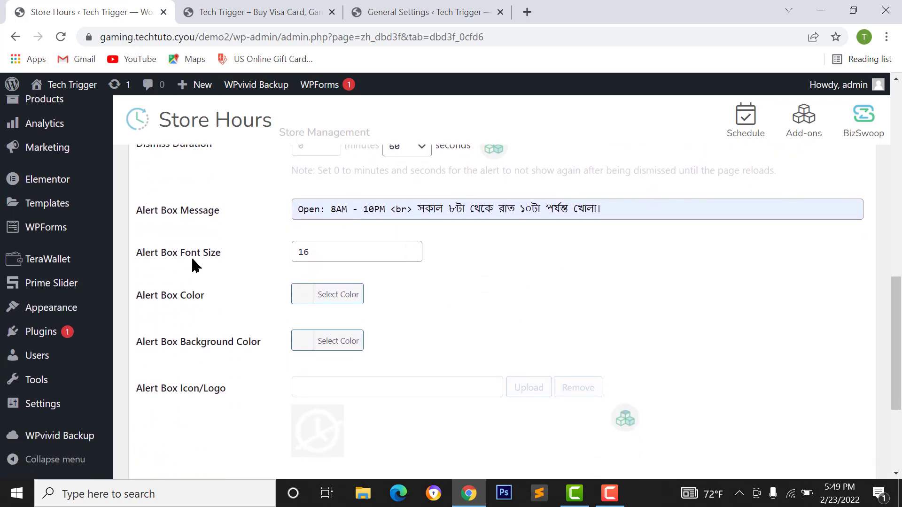
left_click(323, 252)
left_click(258, 12)
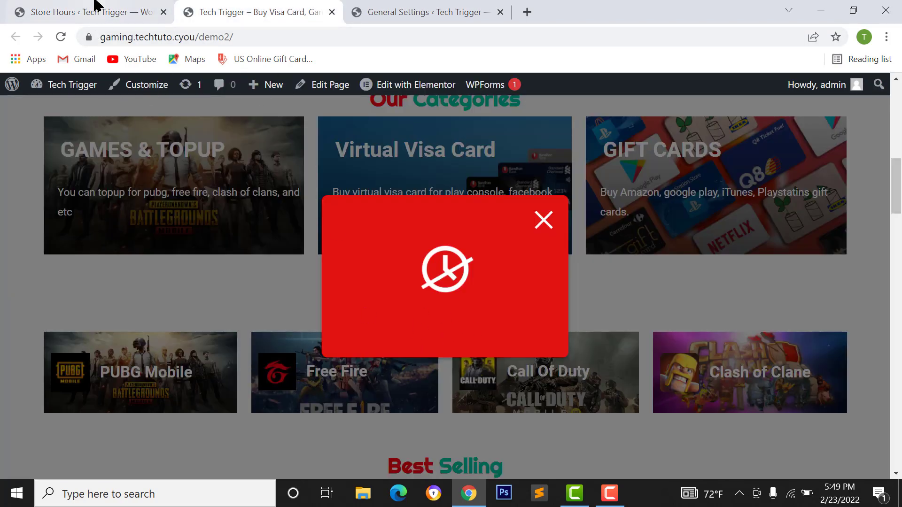
left_click(127, 11)
double_click(305, 253)
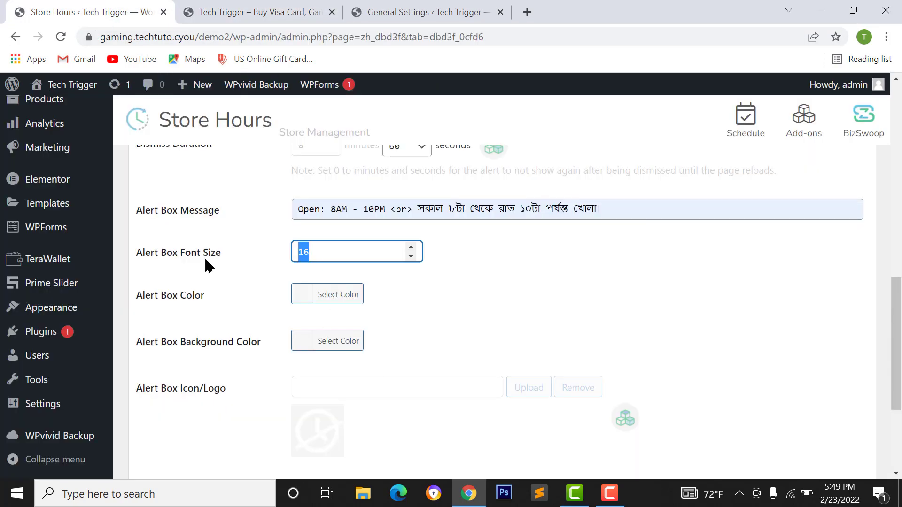
type("35")
left_click(437, 264)
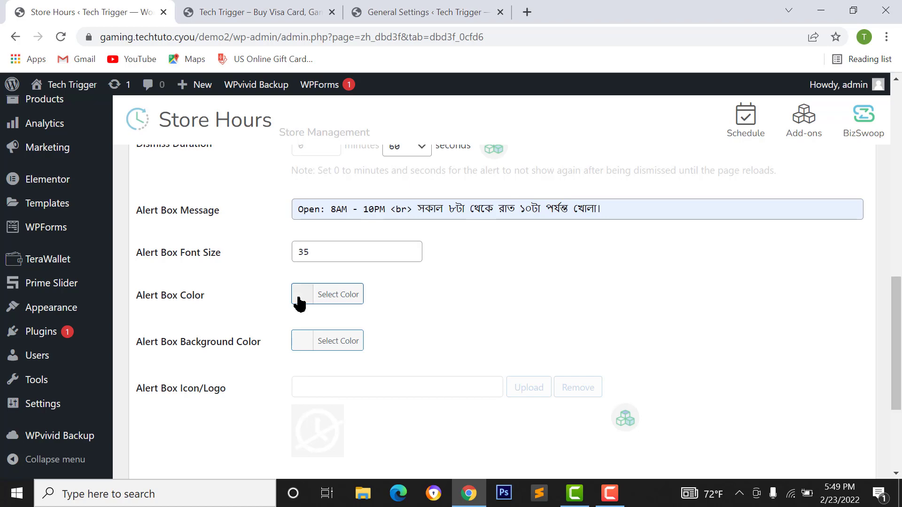
Set the alert box background color to a teal green, glancing at the storefront popup before choosing it
left_click(226, 4)
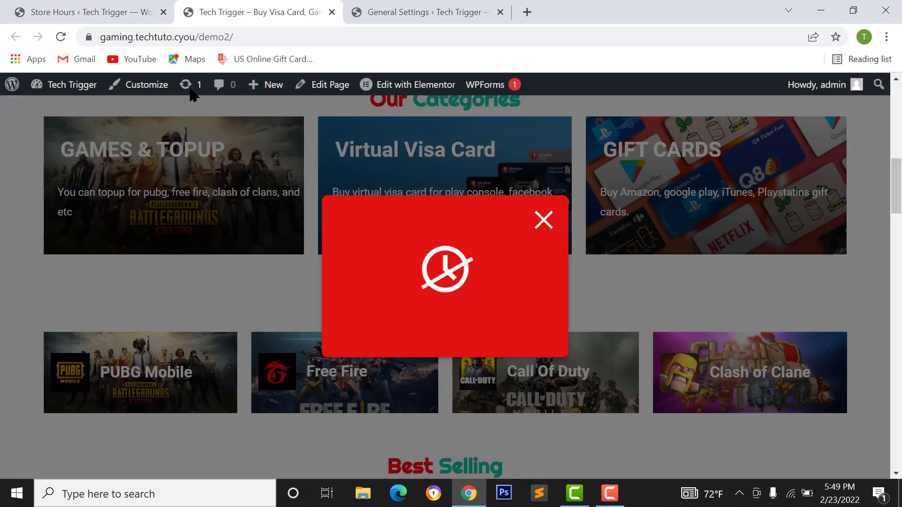
left_click(66, 13)
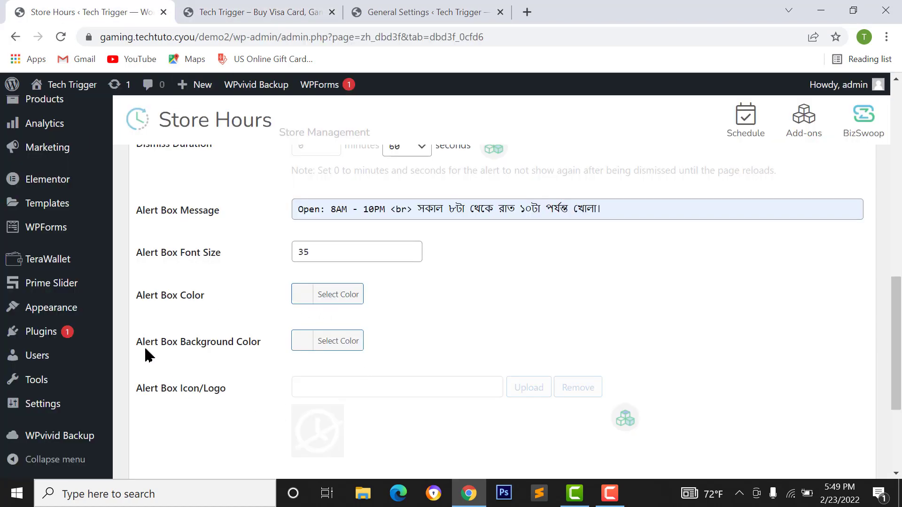
left_click(329, 342)
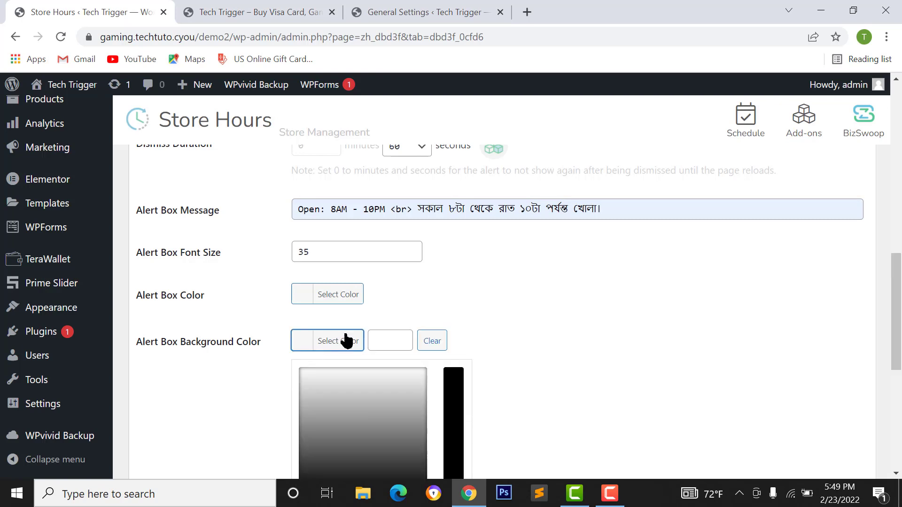
scroll(552, 316, "down", 3)
left_click(388, 340)
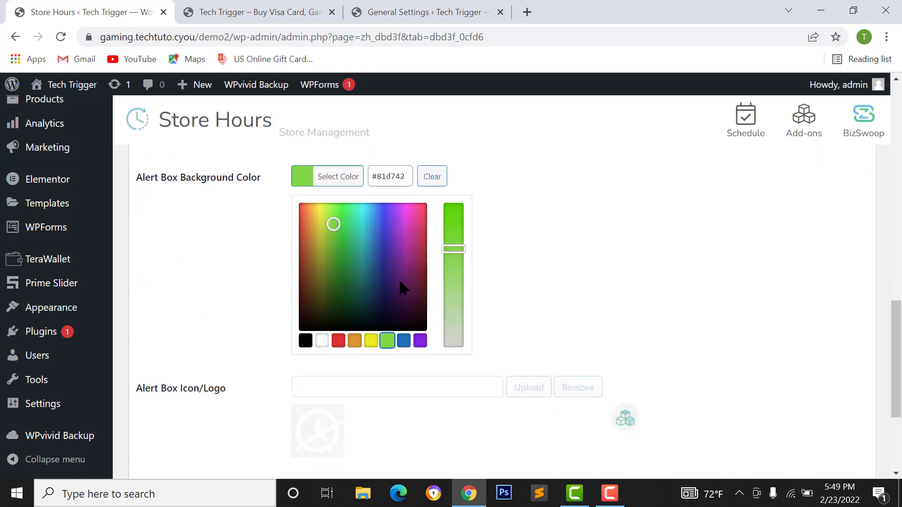
left_click(394, 234)
mouse_move(396, 227)
left_mouse_down()
mouse_move(413, 226)
mouse_move(393, 215)
mouse_move(376, 247)
mouse_move(360, 246)
left_mouse_up()
left_click(323, 179)
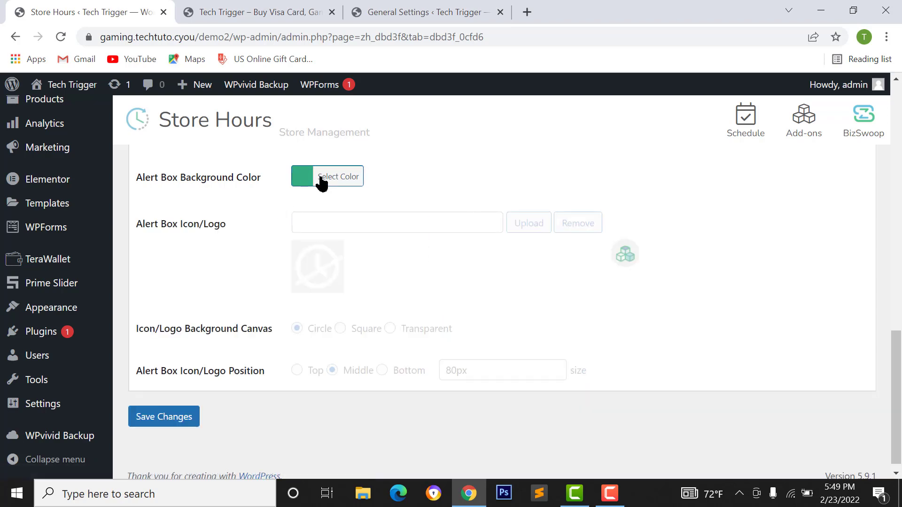
scroll(84, 263, "up", 1)
scroll(291, 286, "down", 1)
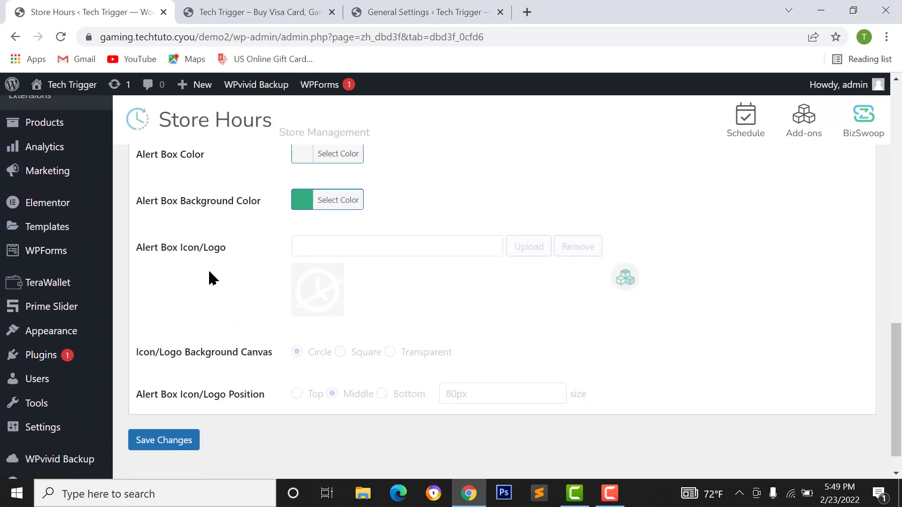
Compare the storefront popup's icon with the Alert Box Icon/Logo setting and save the notification changes
left_click(278, 14)
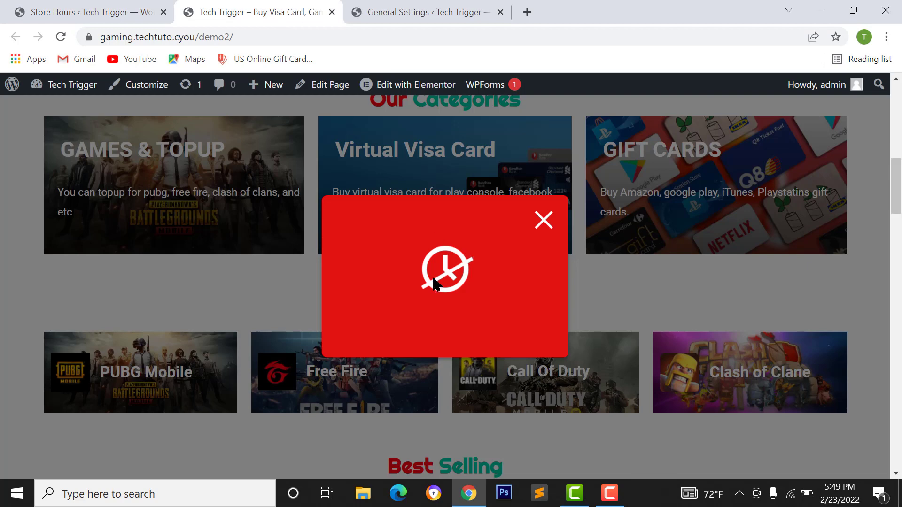
left_click(127, 14)
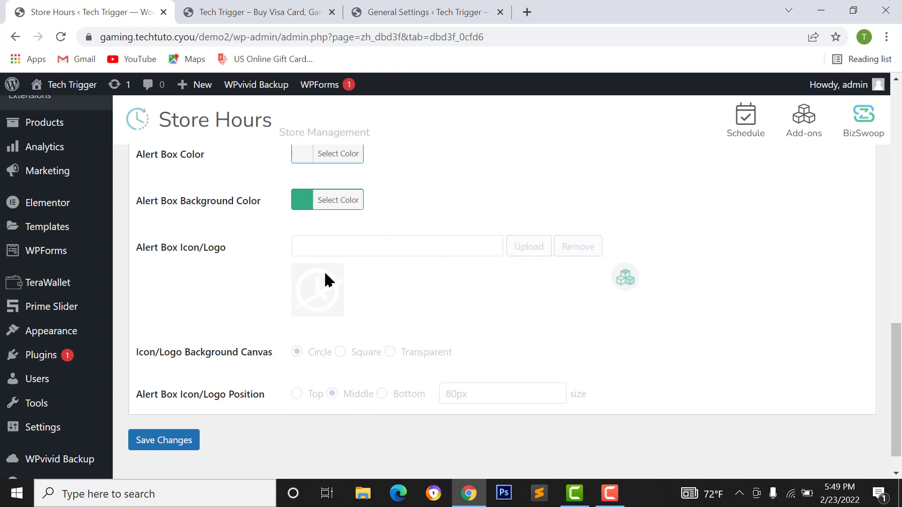
scroll(362, 355, "down", 1)
scroll(258, 268, "up", 6)
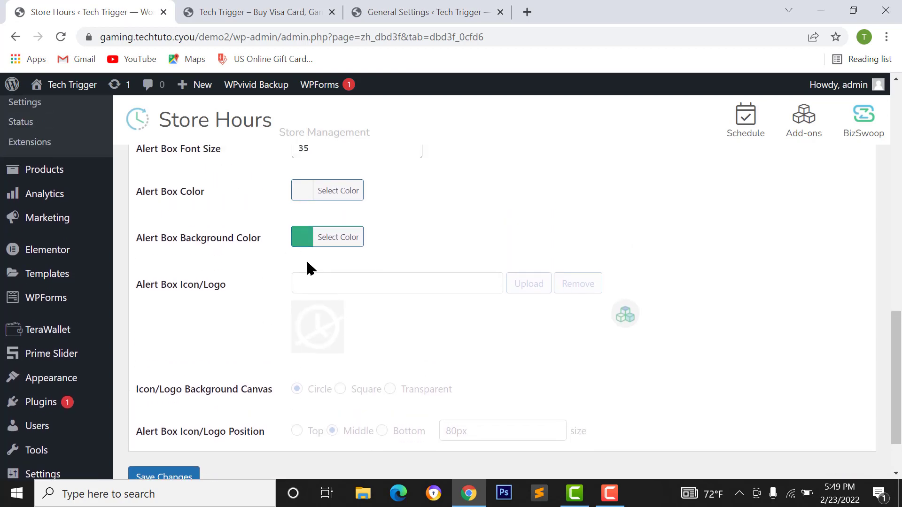
scroll(312, 332, "down", 6)
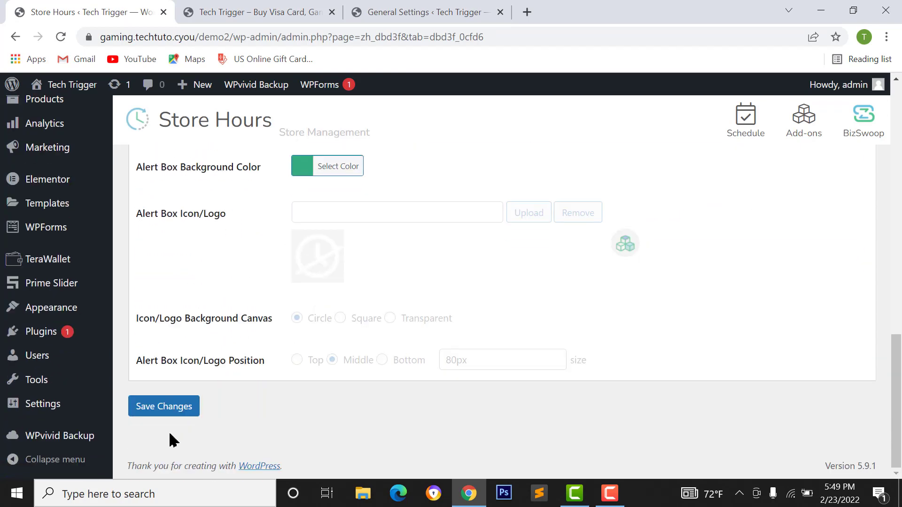
left_click(169, 415)
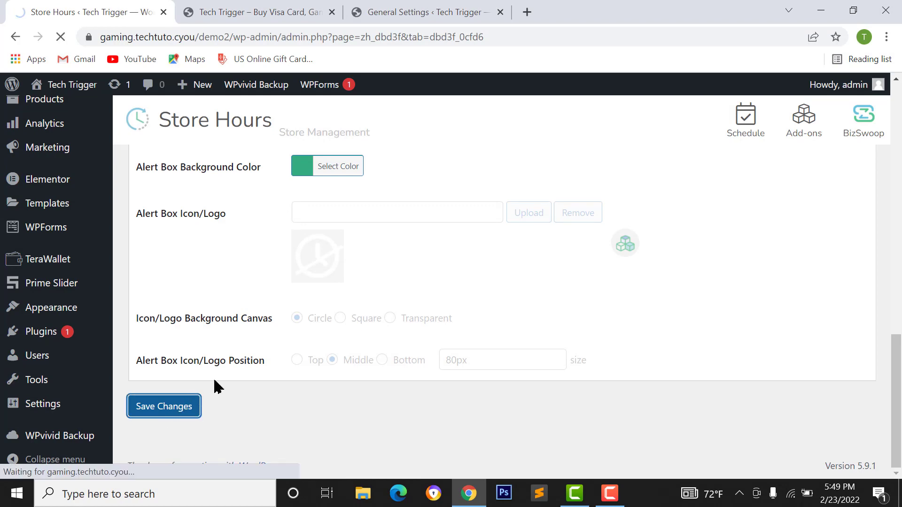
Reload the storefront and examine the store-closed popup's message text, font size and background color
scroll(471, 379, "up", 3)
left_click(260, 13)
left_click(62, 37)
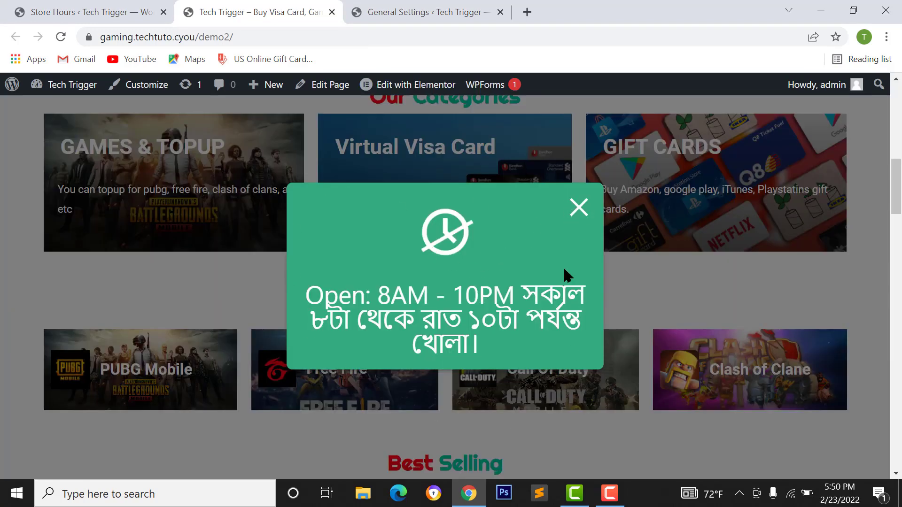
left_click_drag(294, 298, 576, 306)
left_click_drag(304, 326, 452, 322)
left_click_drag(525, 326, 345, 307)
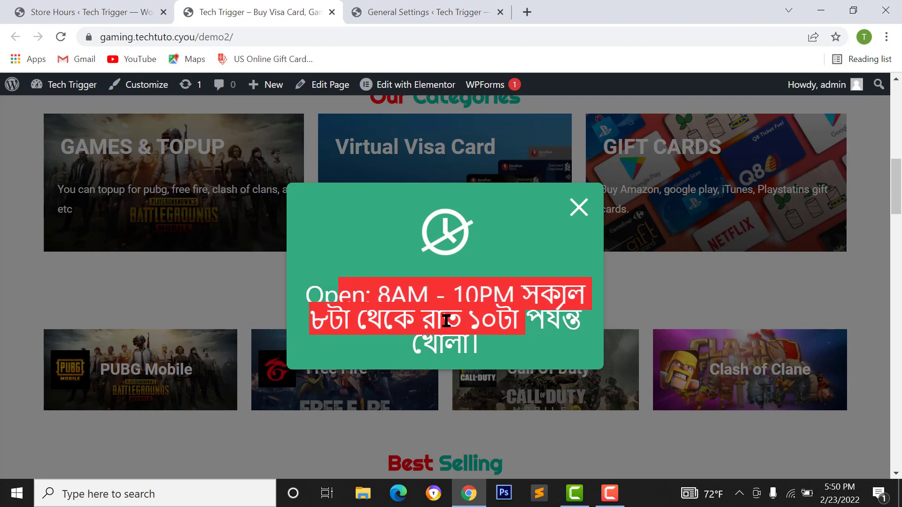
left_click(460, 268)
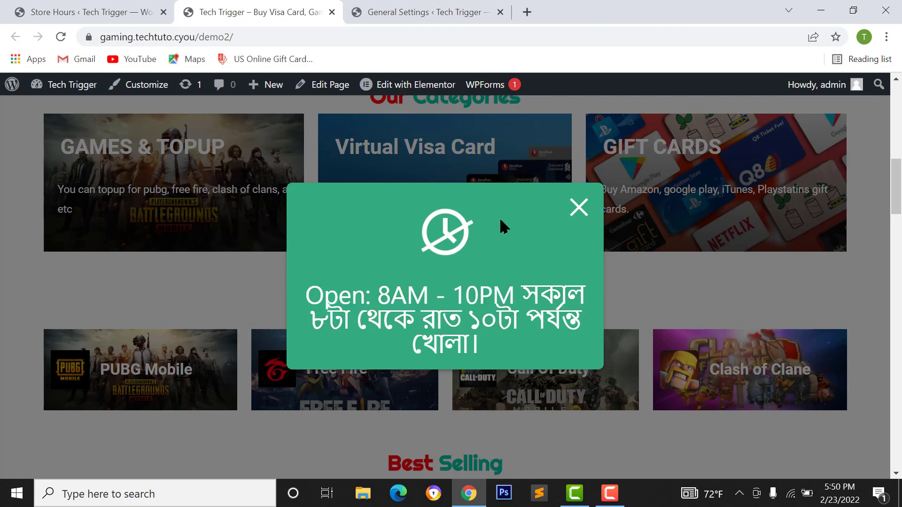
Dismiss the store-closed popup and open the Free Fire Diamond (Direct Top-up) product from Best Selling
left_click(578, 206)
scroll(401, 346, "down", 2)
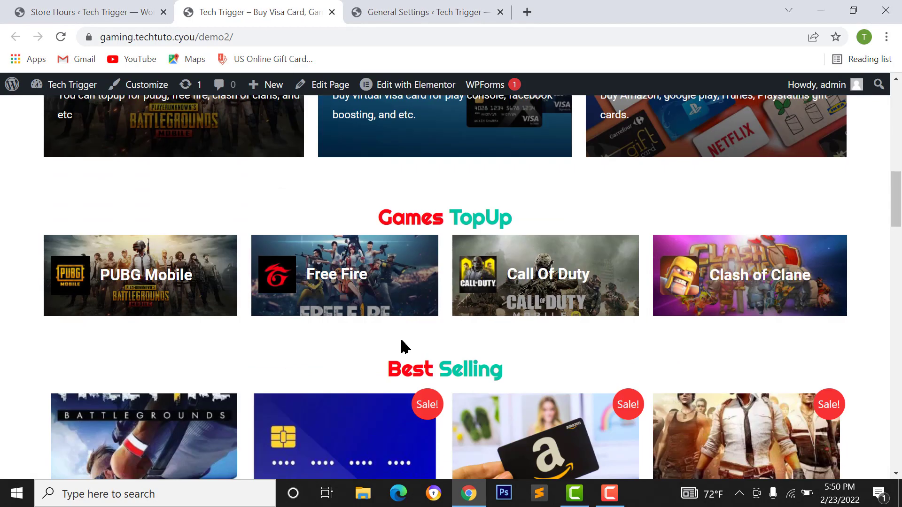
scroll(401, 346, "down", 6)
left_click(221, 197)
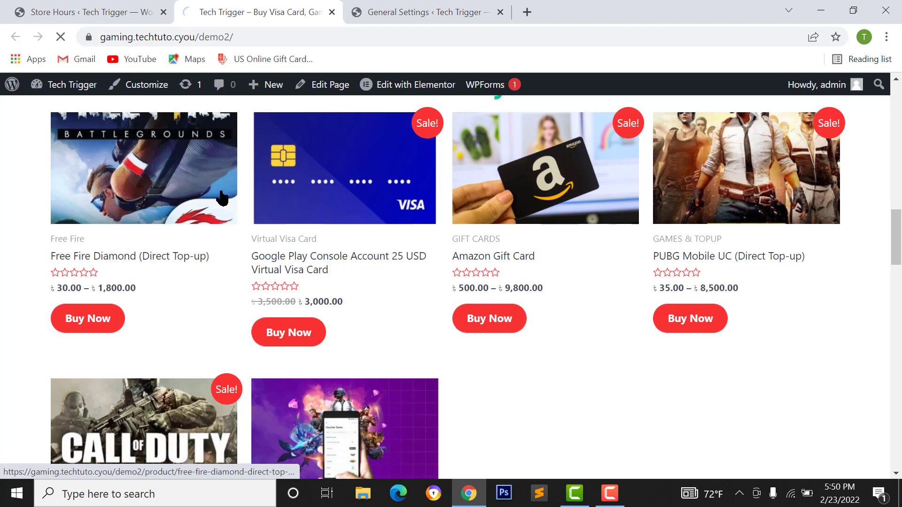
scroll(221, 198, "up", 3)
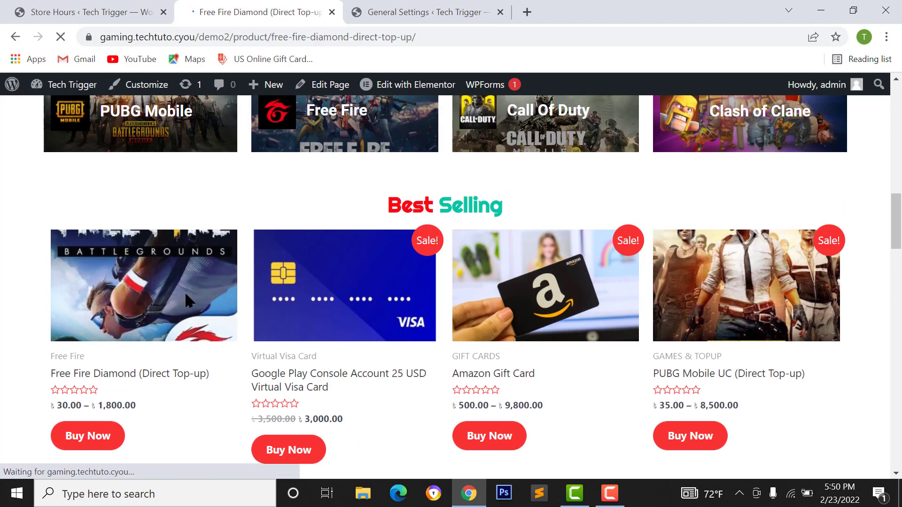
scroll(547, 345, "down", 3)
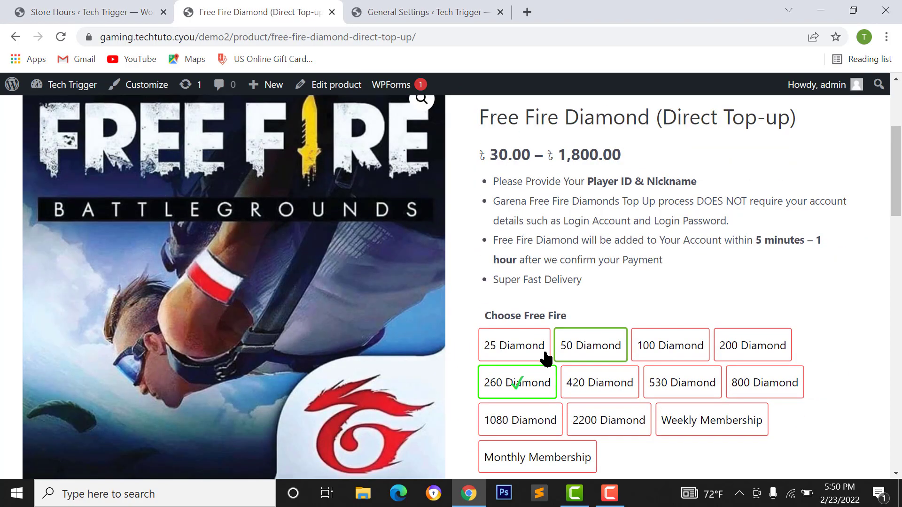
Choose 25 Diamond, fill in the player's ID number and nickname, and buy the Free Fire Diamond product
left_click(544, 355)
scroll(601, 282, "down", 3)
scroll(548, 346, "down", 1)
left_click(548, 336)
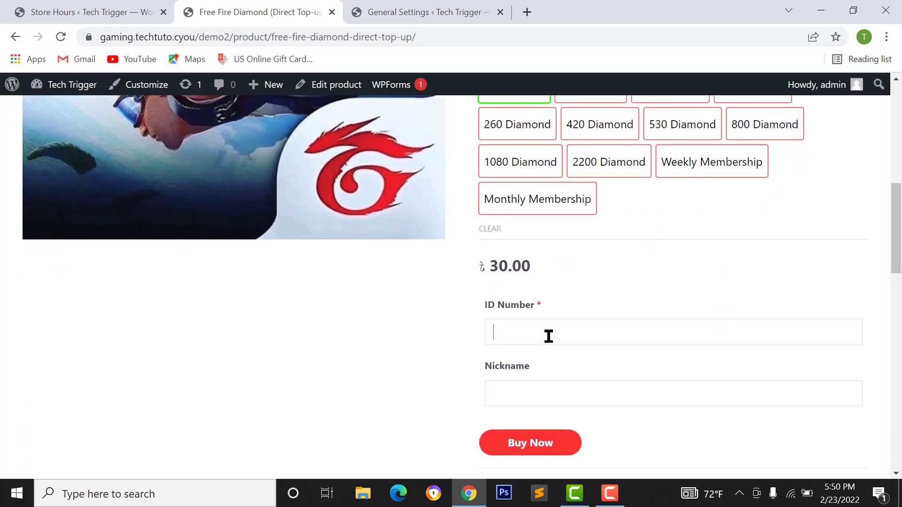
type("34343")
left_click(542, 394)
type("4343")
left_click(527, 439)
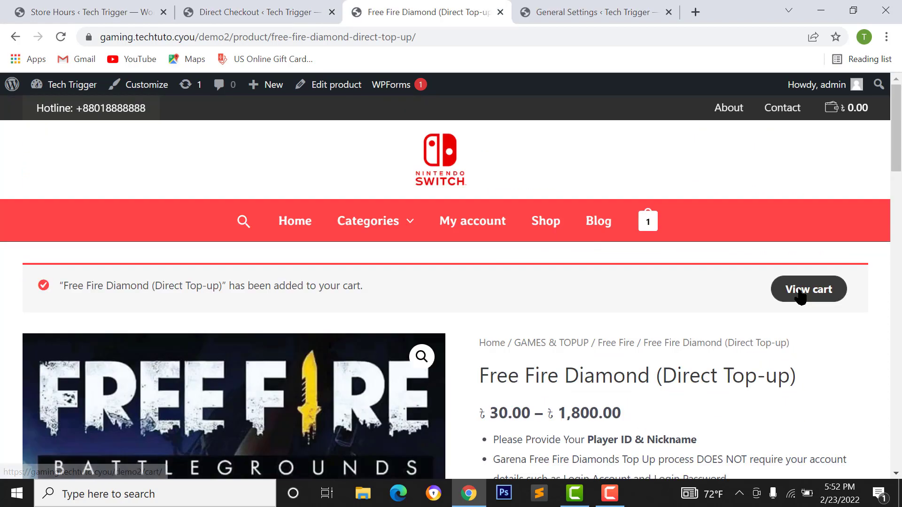
View the cart and examine its item details and Cart totals for a way to proceed to checkout
left_click(800, 297)
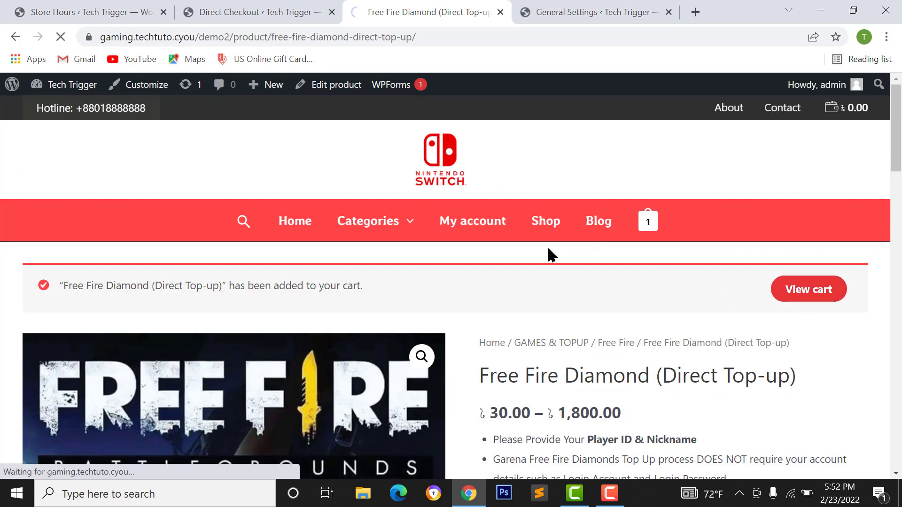
scroll(471, 298, "down", 4)
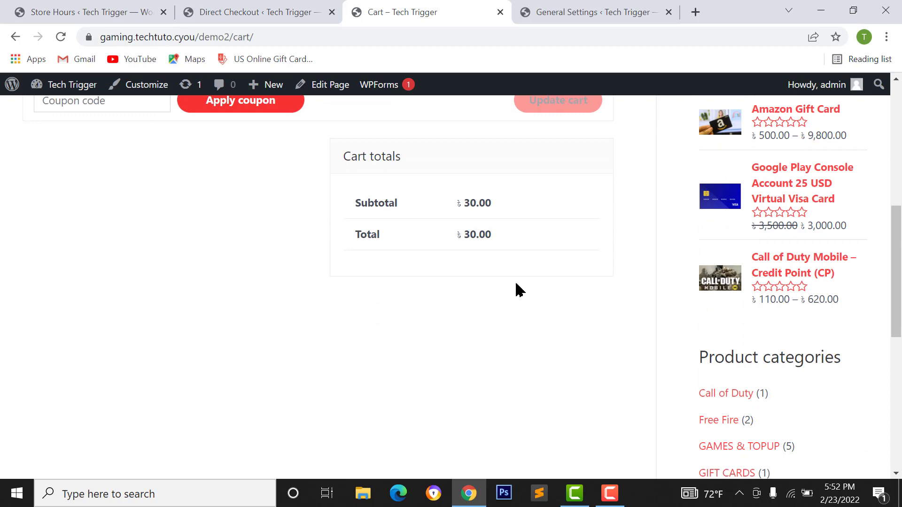
scroll(451, 328, "up", 1)
scroll(288, 217, "up", 3)
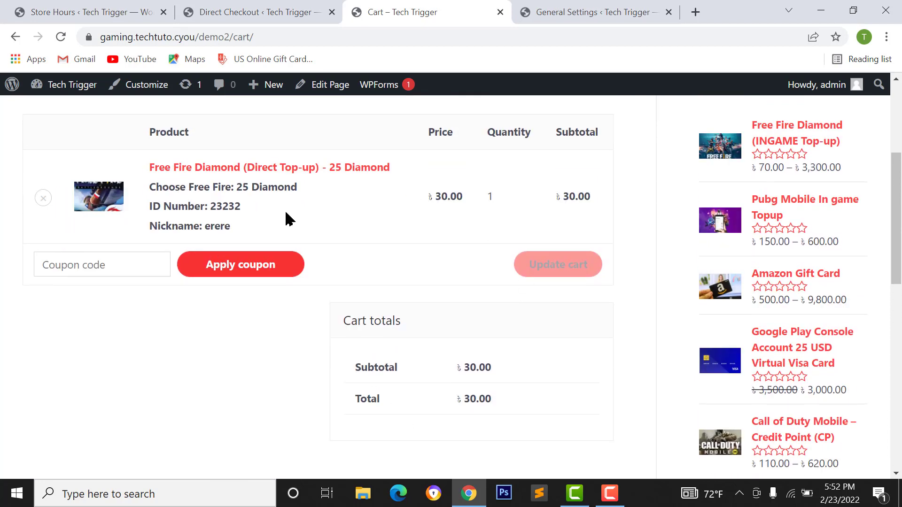
scroll(509, 430, "down", 3)
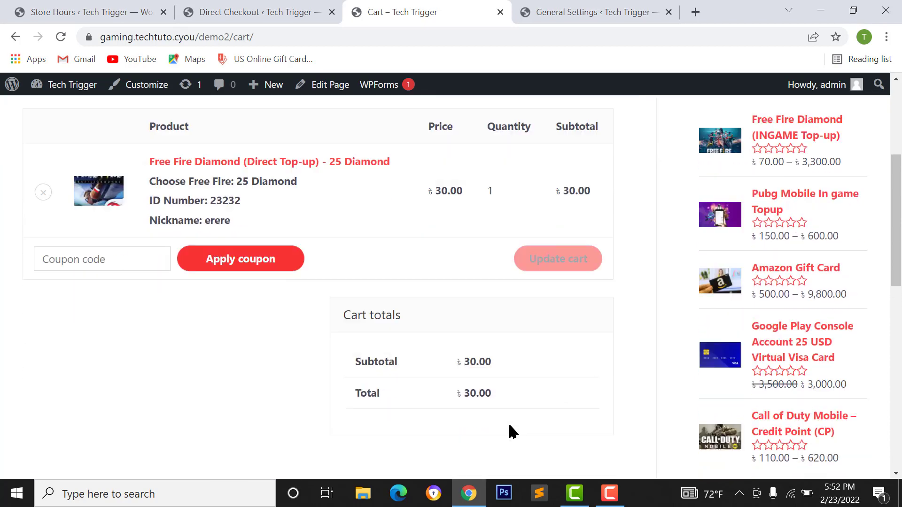
scroll(322, 296, "up", 3)
scroll(451, 364, "down", 3)
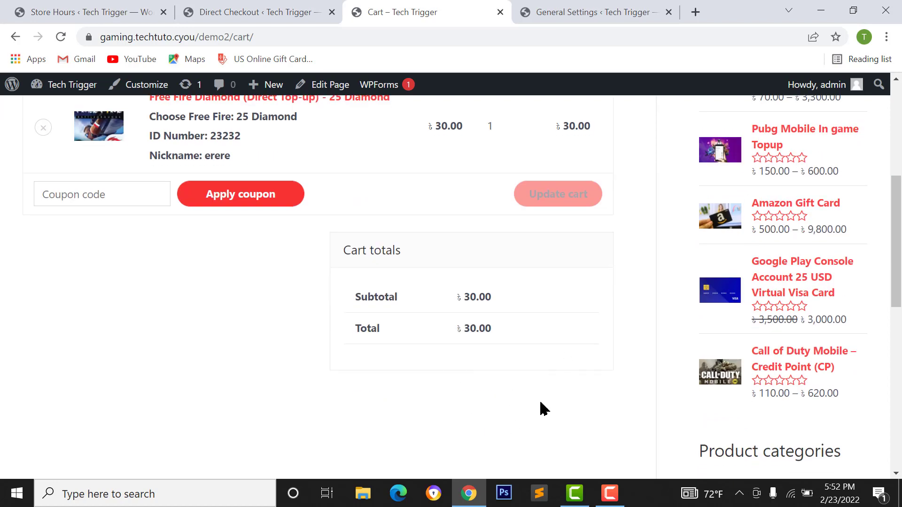
scroll(517, 329, "up", 2)
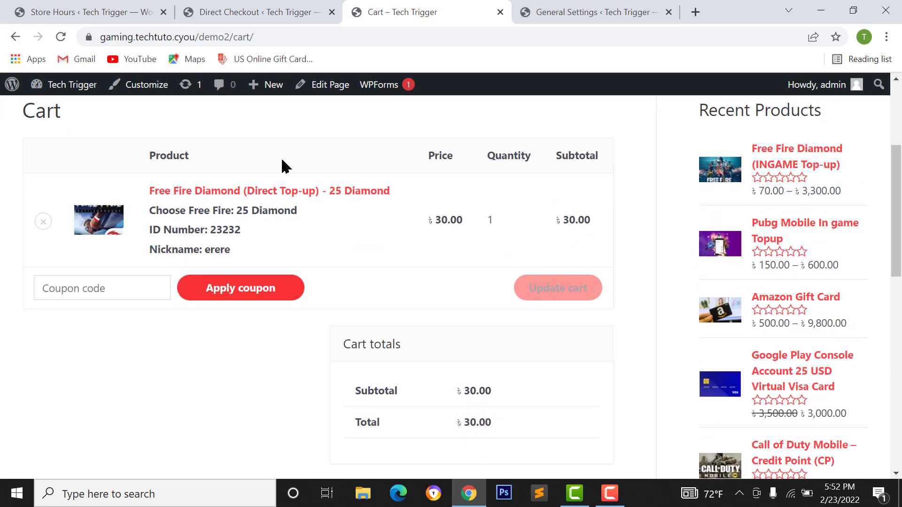
Open the Store Hours Actions settings and compare the Checkout Disabled behavior with the storefront cart, dismissing its store-closed popup
left_click(111, 9)
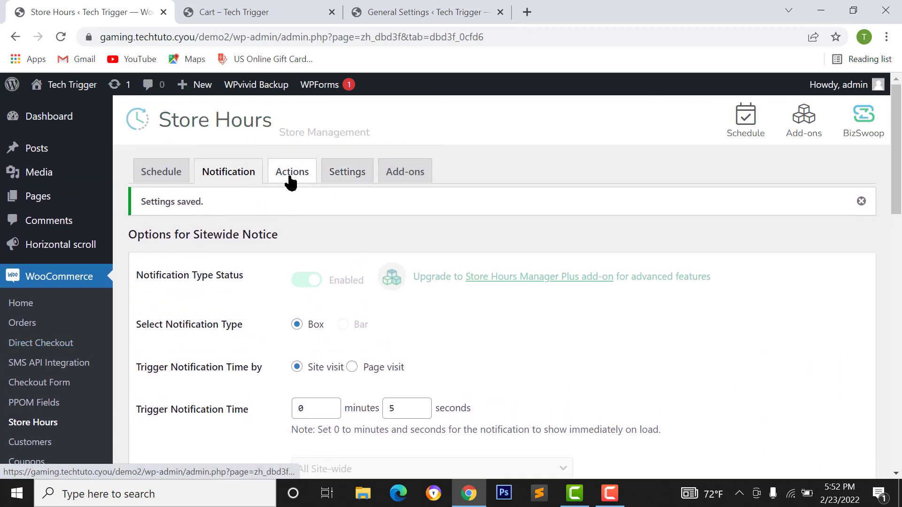
left_click(287, 179)
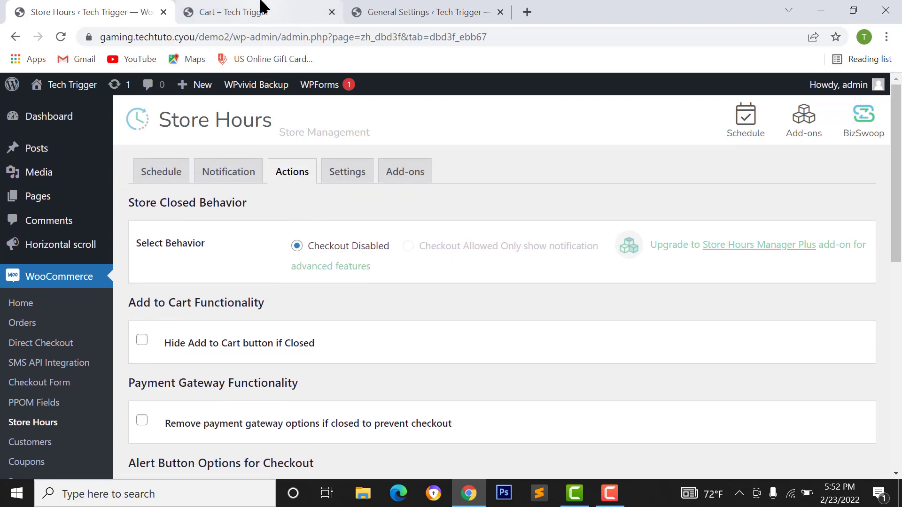
left_click(243, 12)
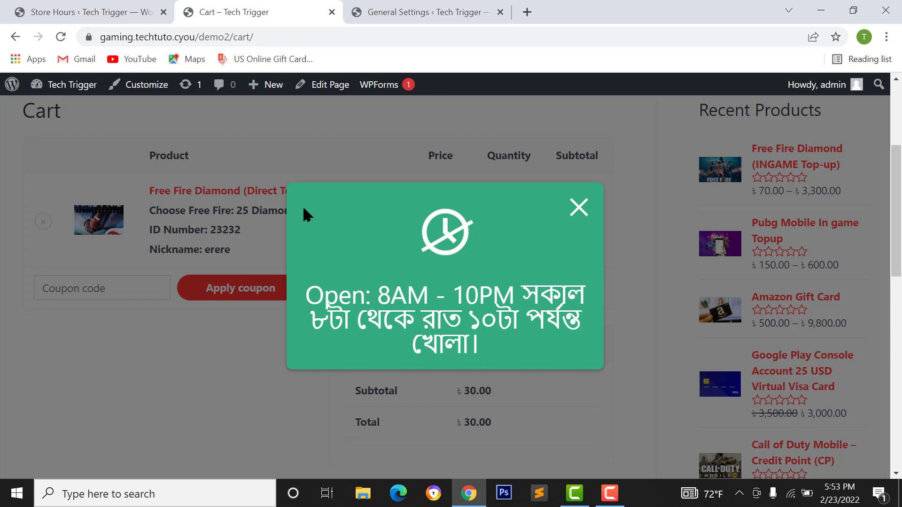
left_click(579, 207)
scroll(429, 268, "down", 3)
scroll(544, 430, "up", 7)
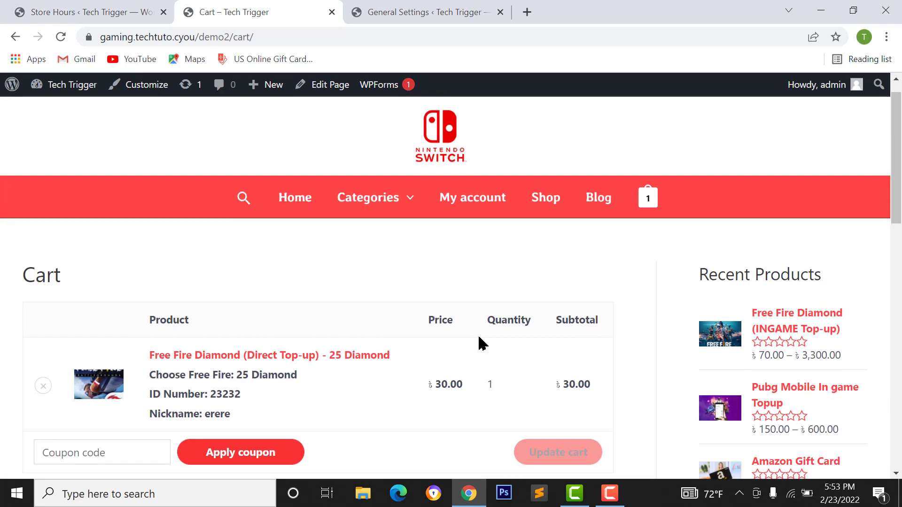
scroll(481, 344, "down", 2)
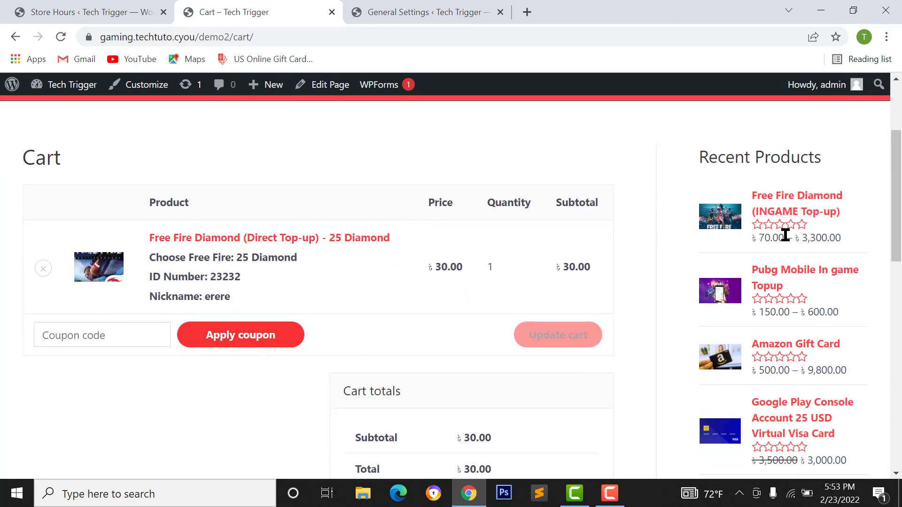
scroll(467, 362, "down", 2)
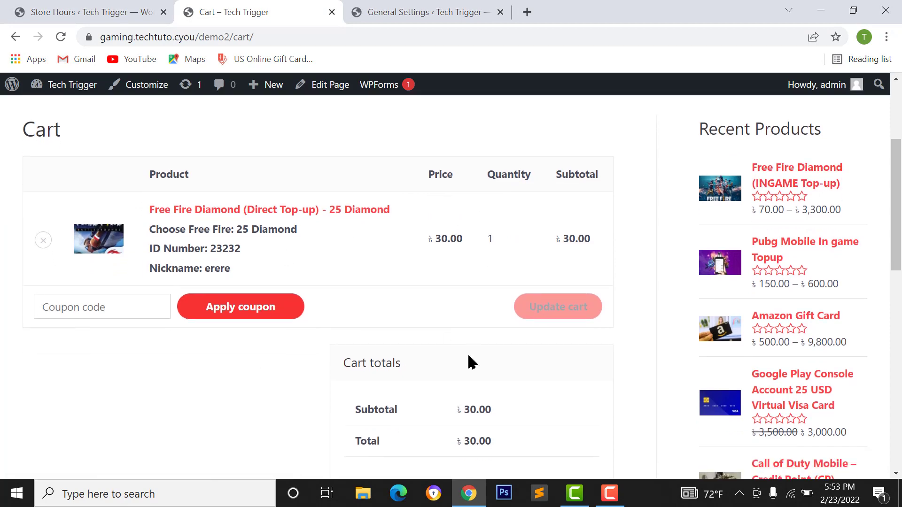
scroll(188, 202, "up", 1)
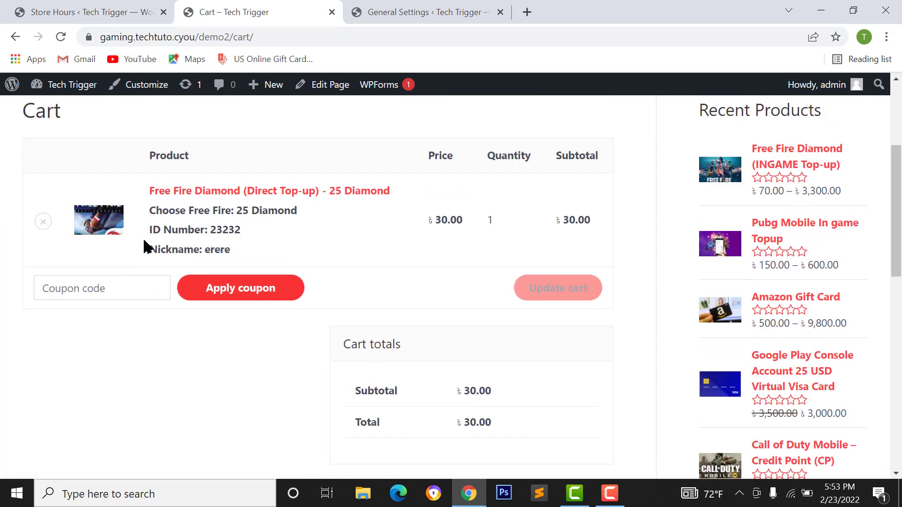
Return to the Store Hours Actions settings and enable Hide Add to Cart button if Closed
left_click(75, 10)
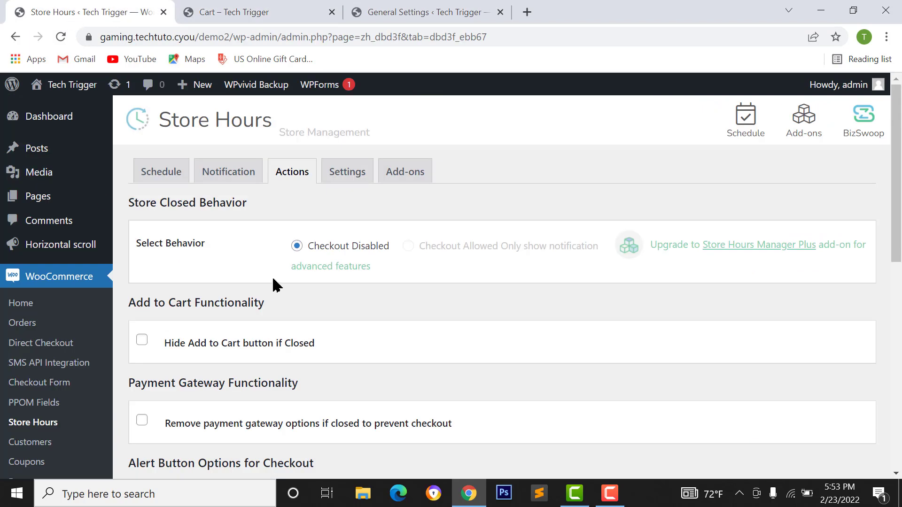
scroll(277, 289, "down", 2)
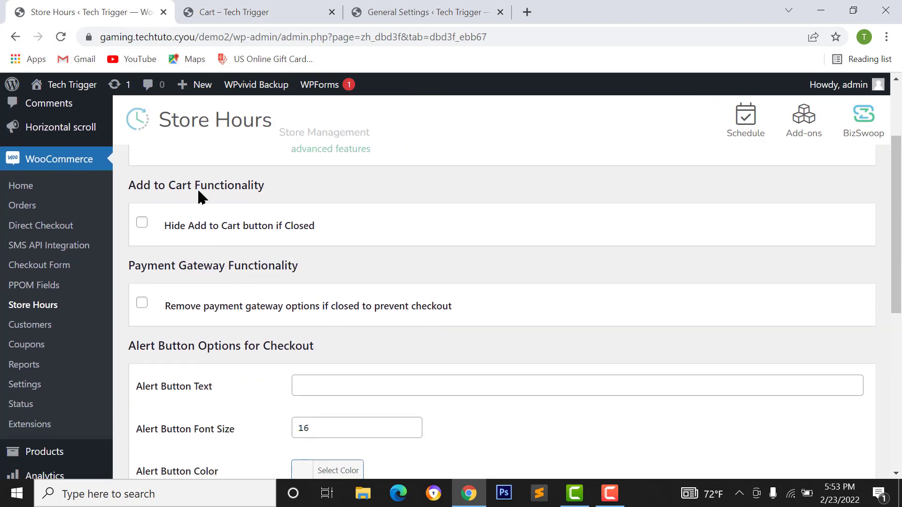
left_click_drag(129, 186, 200, 186)
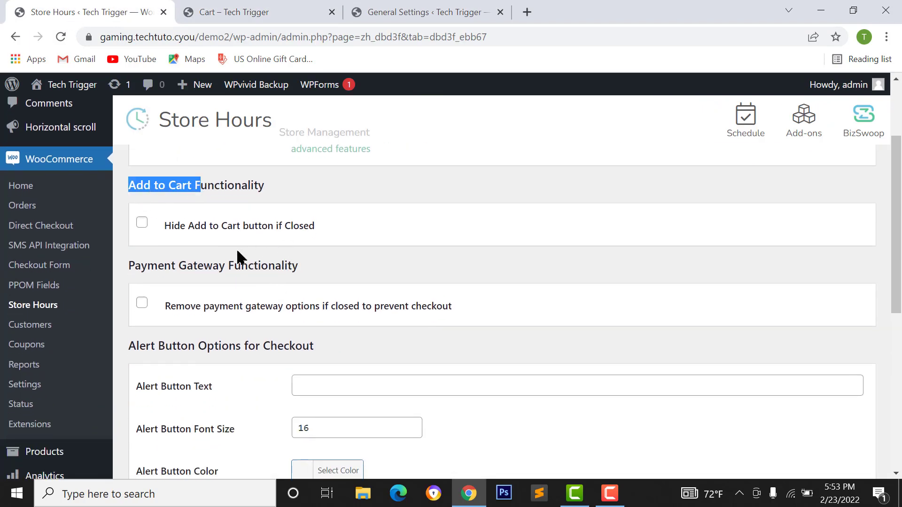
left_click_drag(236, 226, 241, 226)
left_click_drag(195, 188, 316, 188)
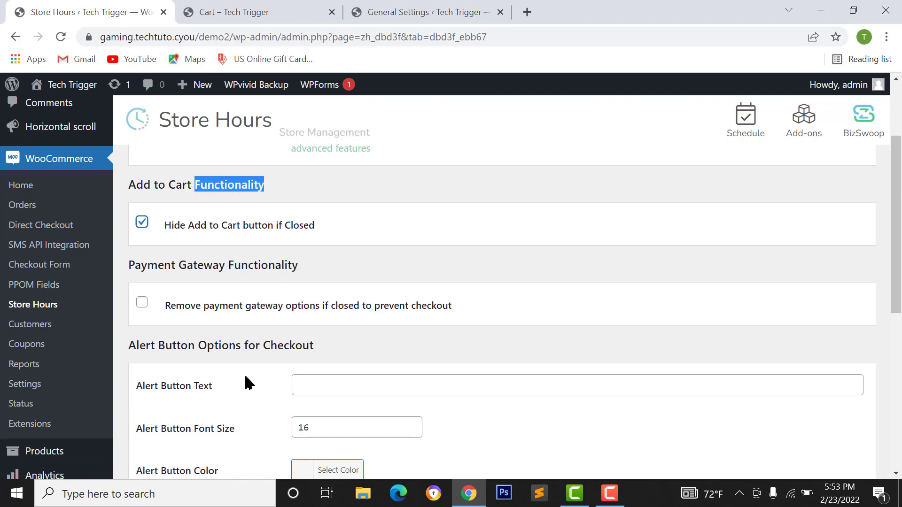
Enable Remove payment gateway options if closed to prevent checkout under Payment Gateway Functionality
scroll(245, 383, "down", 1)
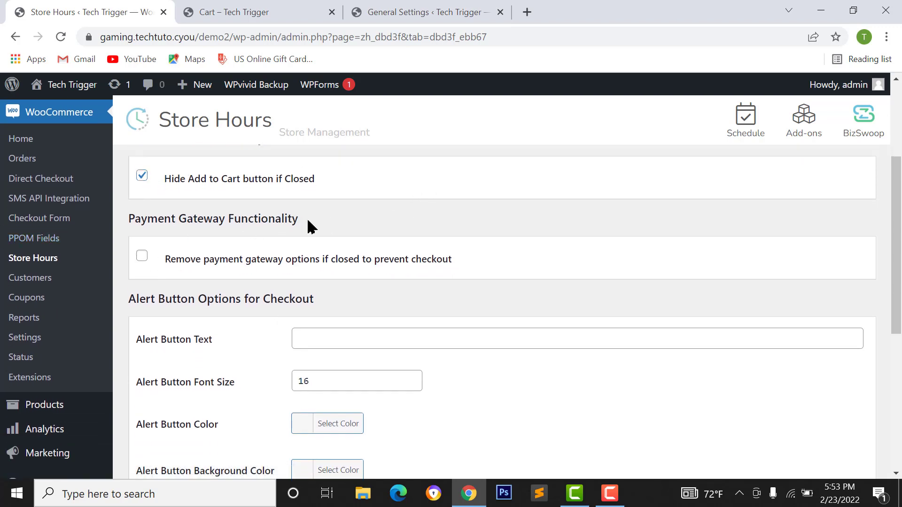
left_click(143, 259)
scroll(338, 336, "up", 2)
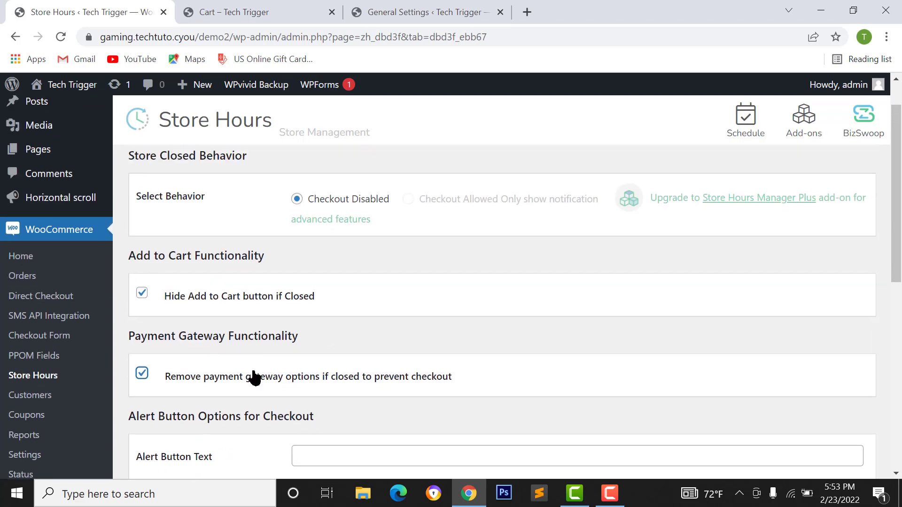
left_click_drag(297, 354, 409, 361)
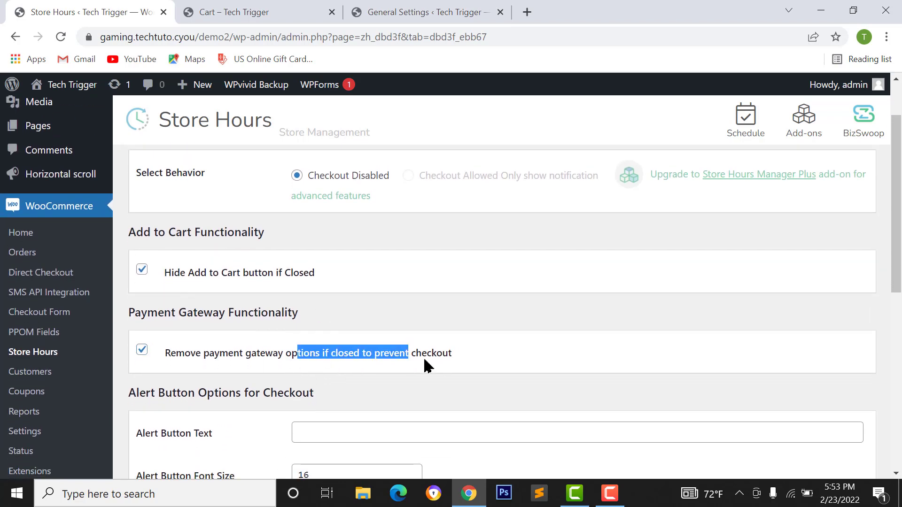
scroll(425, 366, "down", 4)
scroll(326, 284, "up", 2)
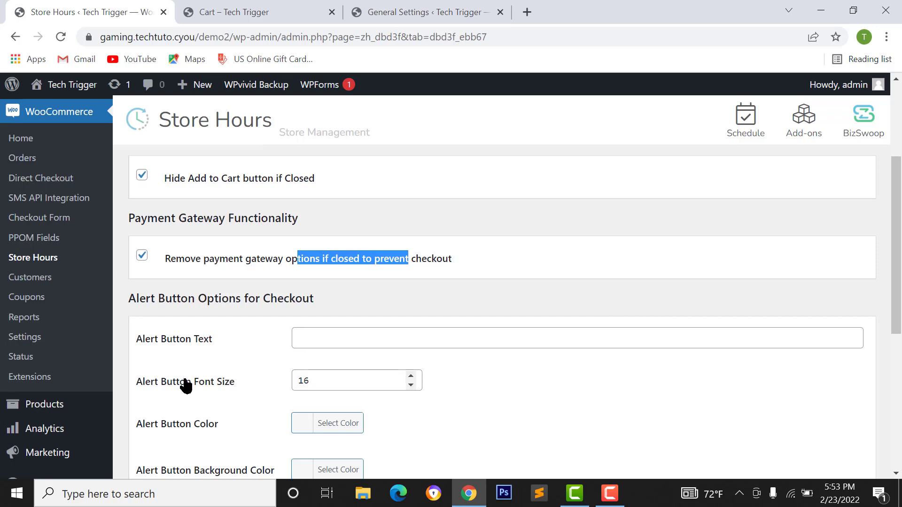
Set the checkout Alert Button Text to "Please visit 8 am to 10 pm" and save the changes
scroll(182, 377, "down", 2)
left_click(149, 237)
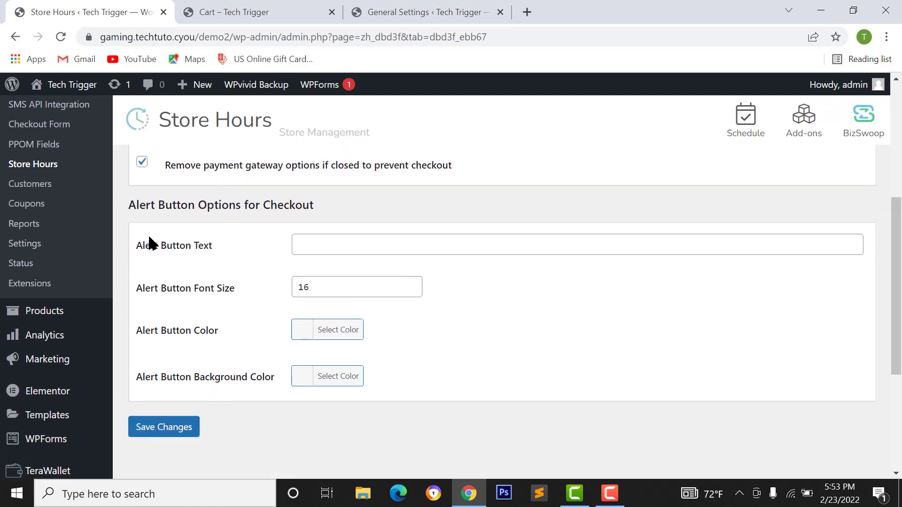
left_click(316, 242)
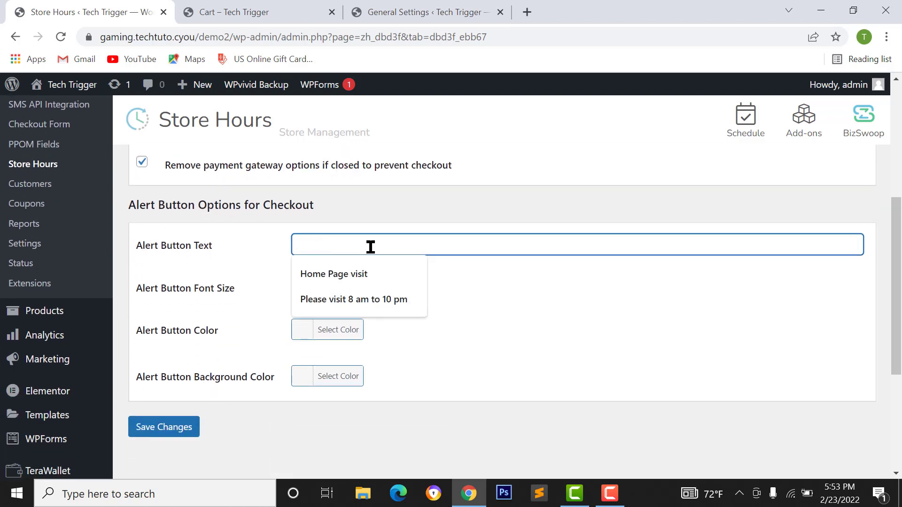
left_click(296, 11)
scroll(465, 357, "down", 3)
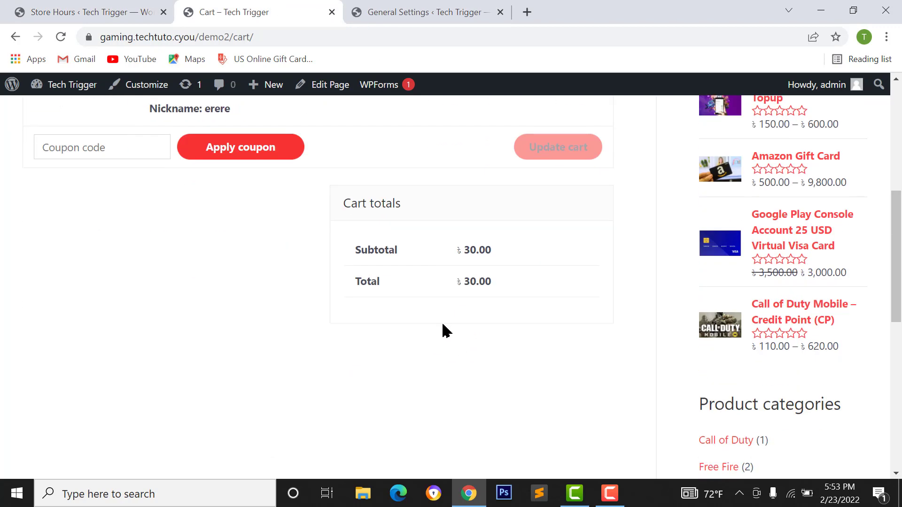
left_click(100, 6)
left_click(321, 246)
left_click(332, 297)
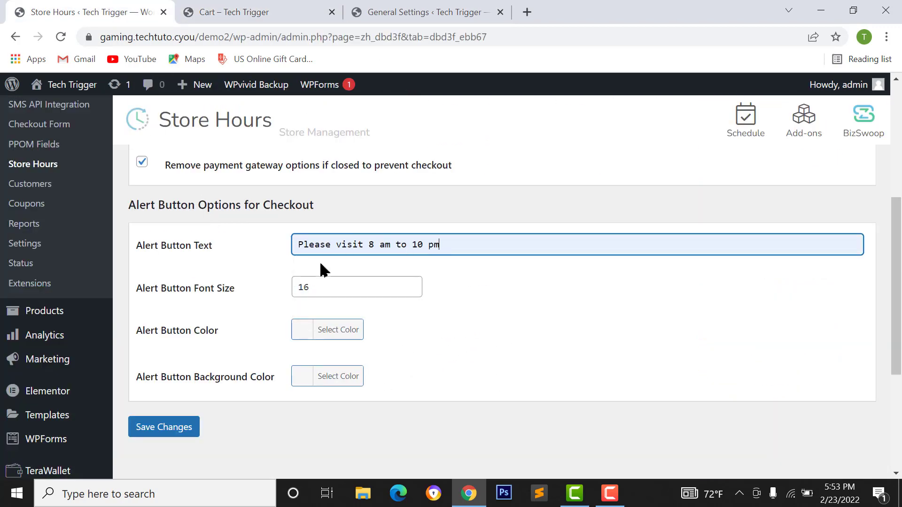
left_click(157, 426)
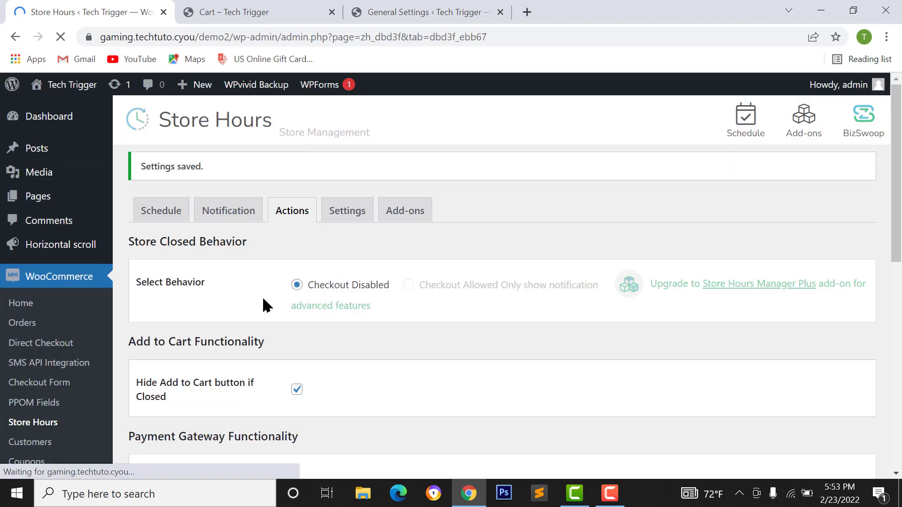
Reload the storefront cart and examine the alert text under Cart totals, dismissing the store-closed popup
left_click(258, 14)
left_click(66, 40)
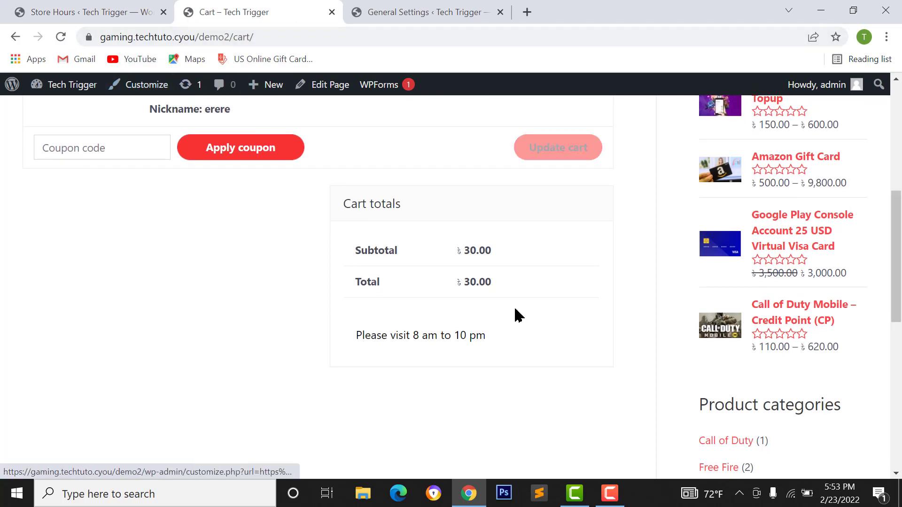
left_click_drag(353, 337, 519, 334)
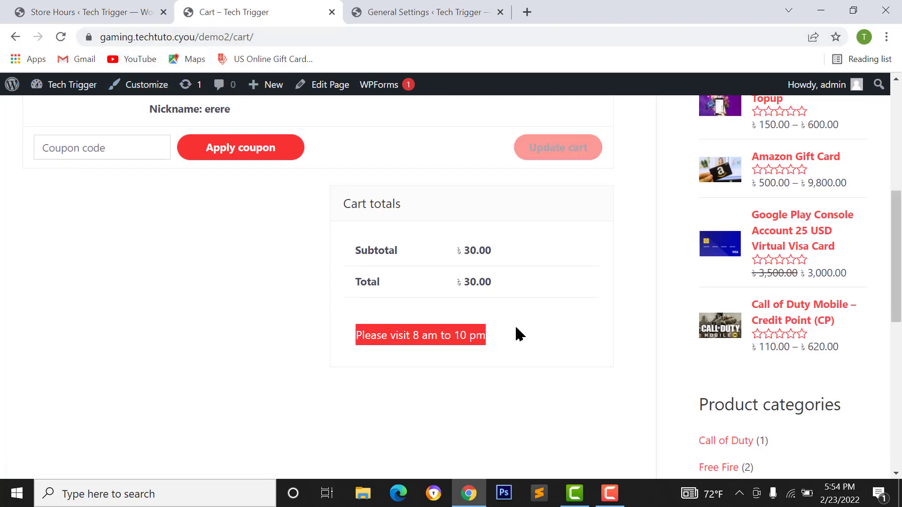
left_click_drag(354, 336, 523, 335)
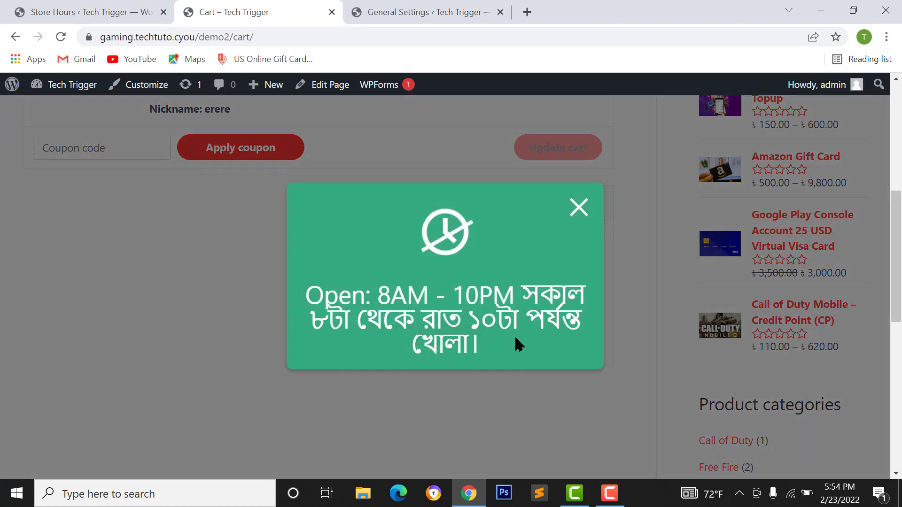
left_click(582, 208)
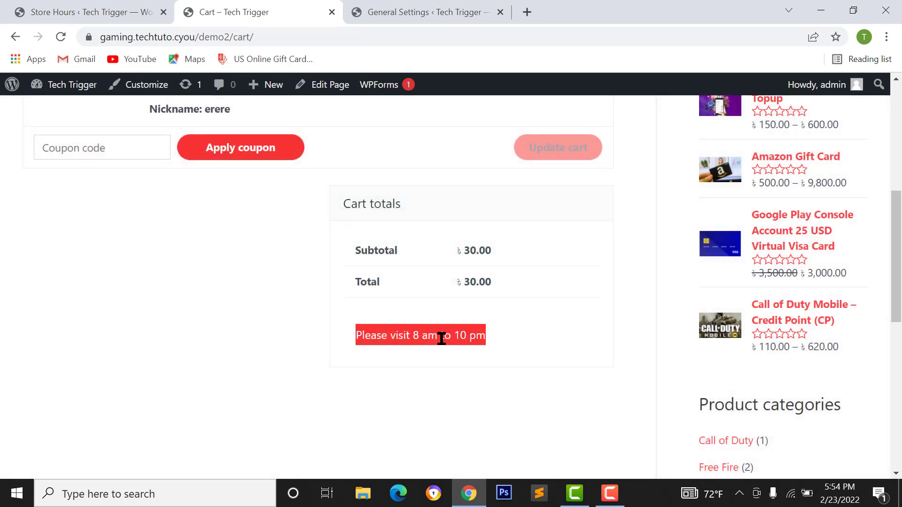
left_click(442, 338)
left_click_drag(389, 337, 503, 350)
left_click(458, 346)
scroll(459, 346, "up", 4)
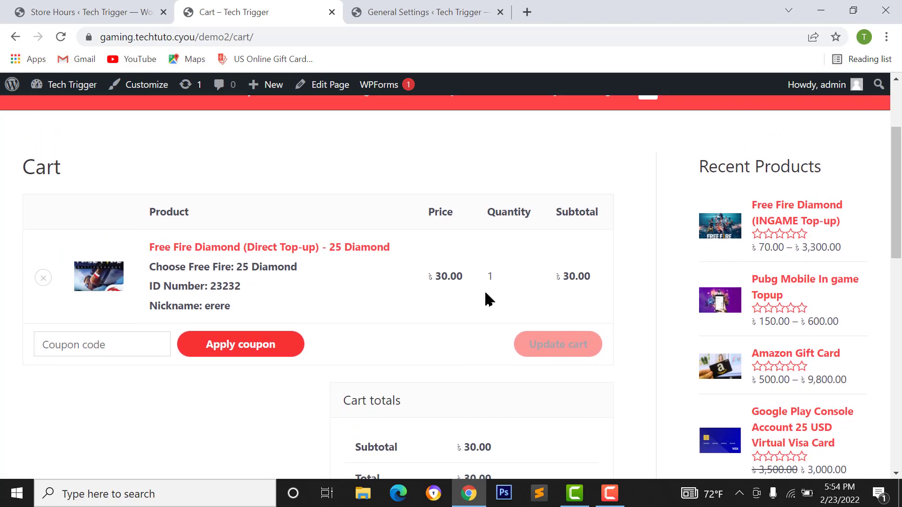
scroll(485, 298, "down", 3)
Recheck the Add to Cart option in the Actions settings and remove the Free Fire Diamond item from the storefront cart
left_click(72, 7)
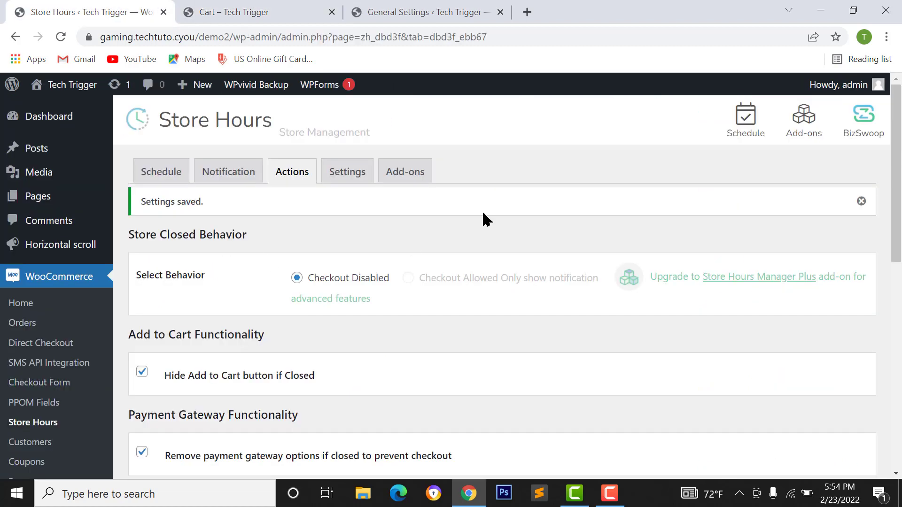
scroll(342, 271, "down", 3)
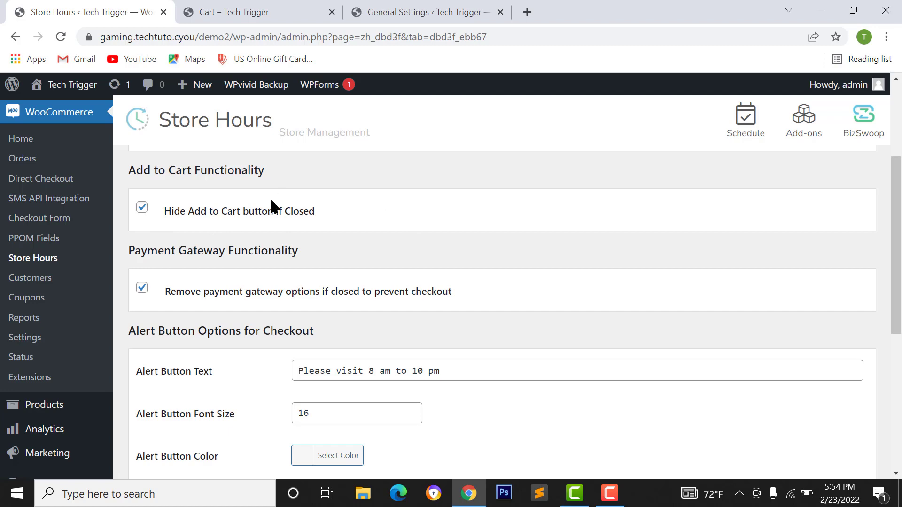
left_click(233, 6)
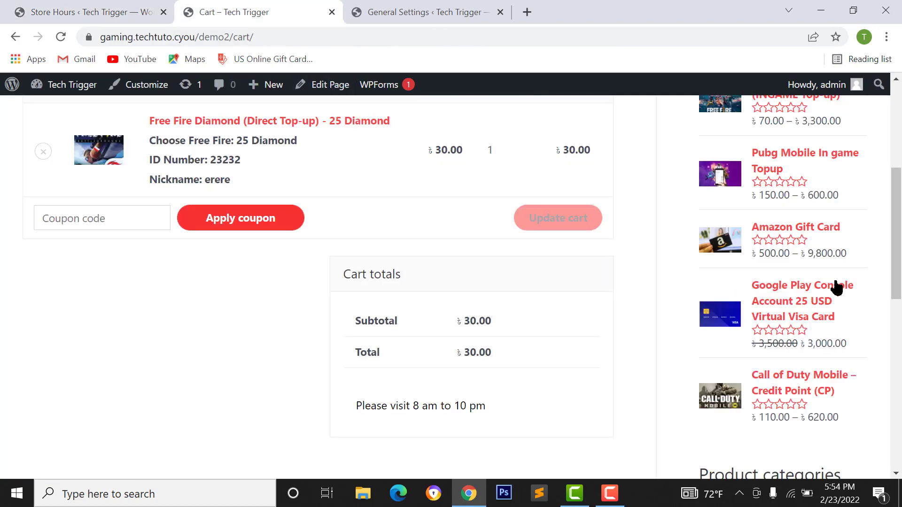
scroll(799, 259, "up", 3)
left_click(49, 270)
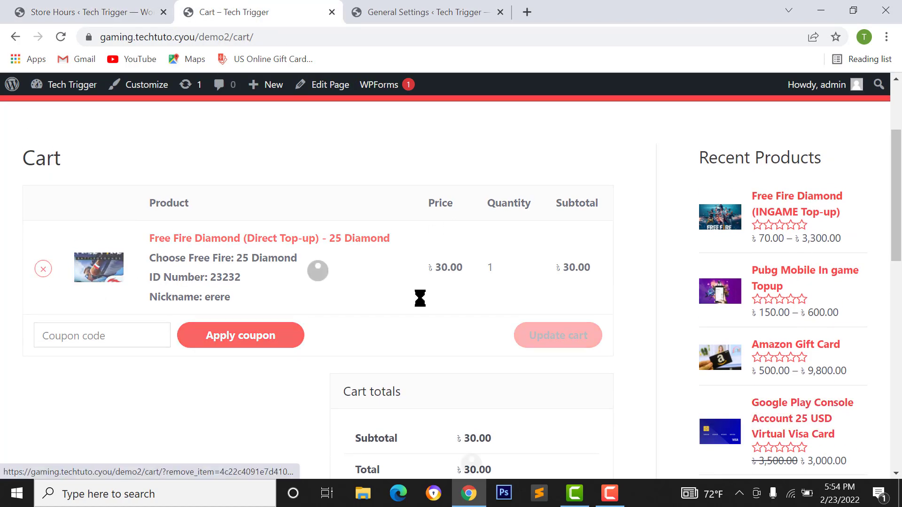
Open the Google Play Console Account 25 USD Virtual Visa Card product from Recent Products and check its page for an Add to Cart button
scroll(765, 261, "down", 2)
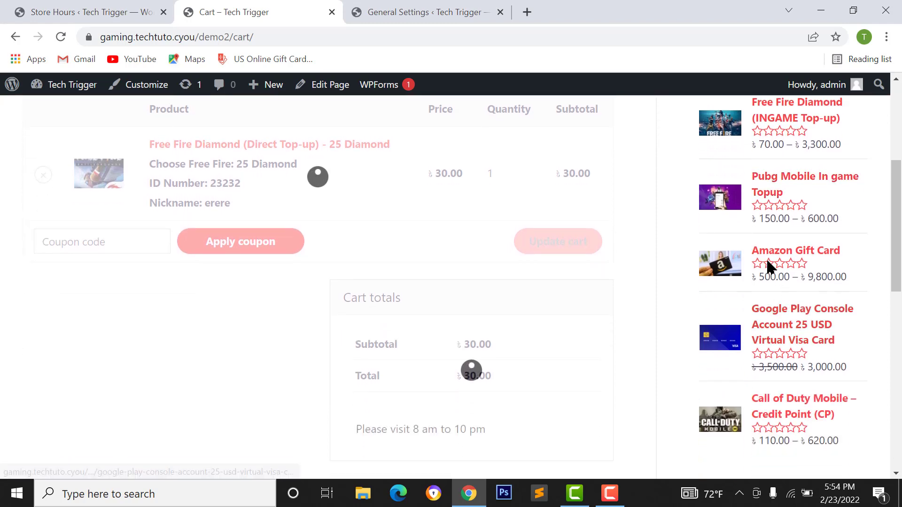
scroll(789, 408, "down", 2)
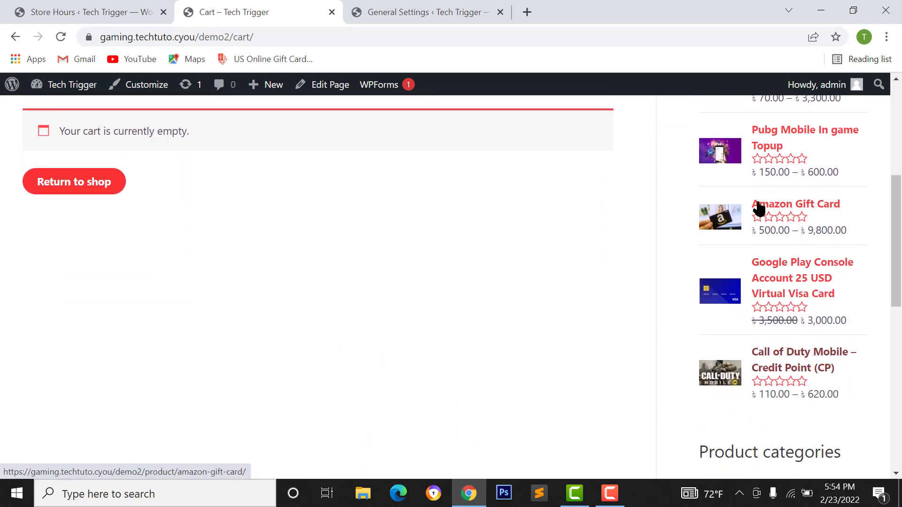
left_click(791, 283)
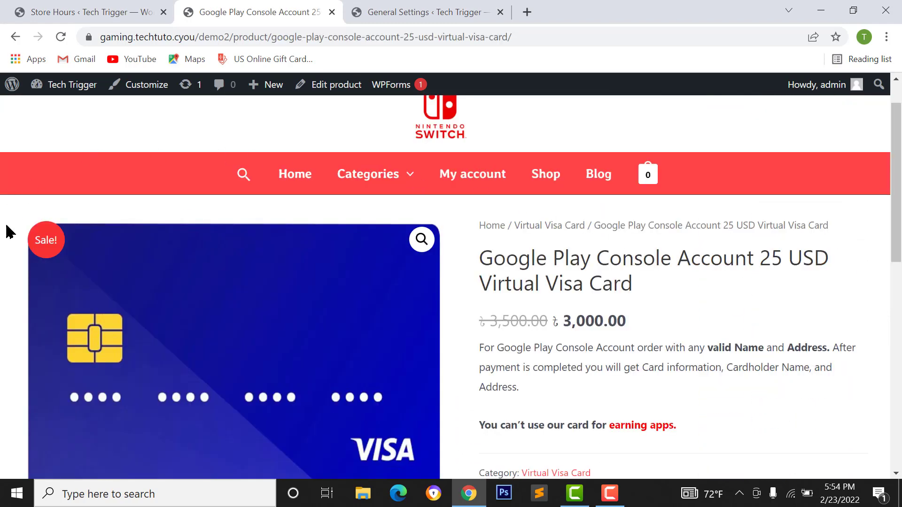
scroll(664, 195, "down", 3)
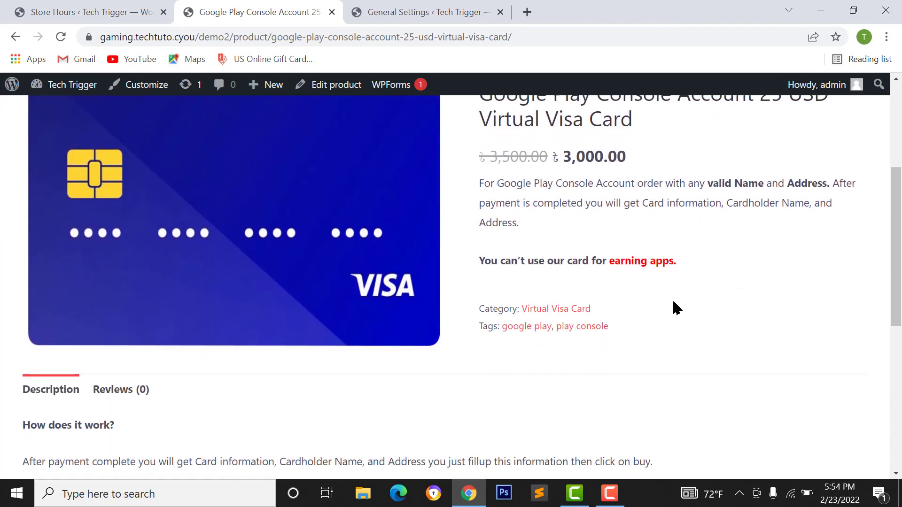
scroll(674, 307, "up", 3)
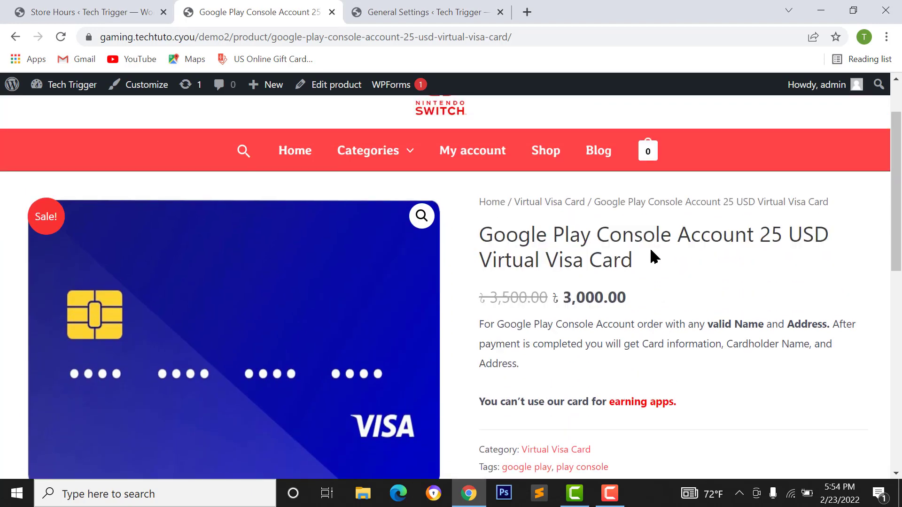
scroll(540, 274, "down", 4)
scroll(600, 275, "up", 2)
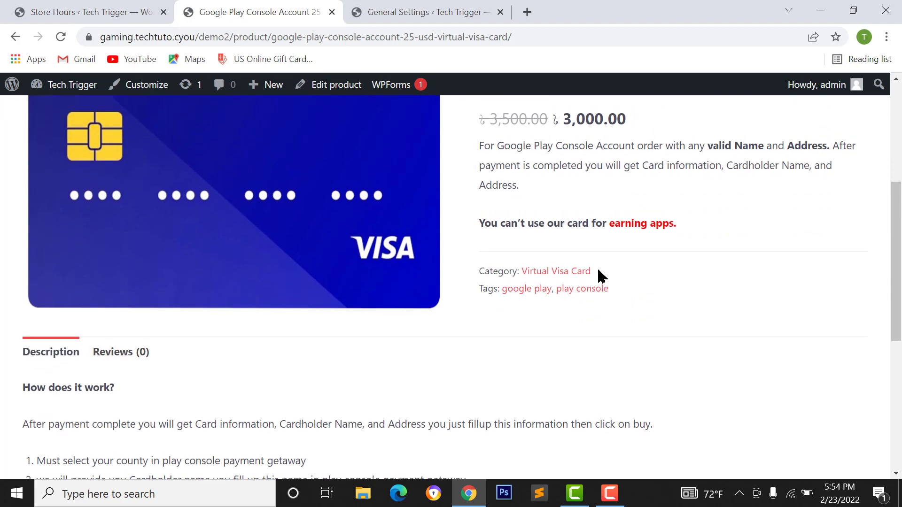
scroll(627, 324, "down", 2)
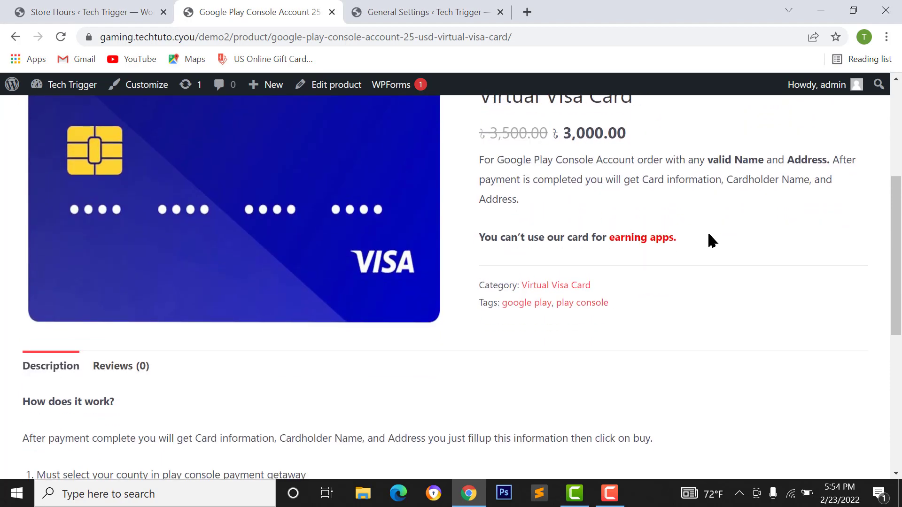
scroll(568, 249, "up", 5)
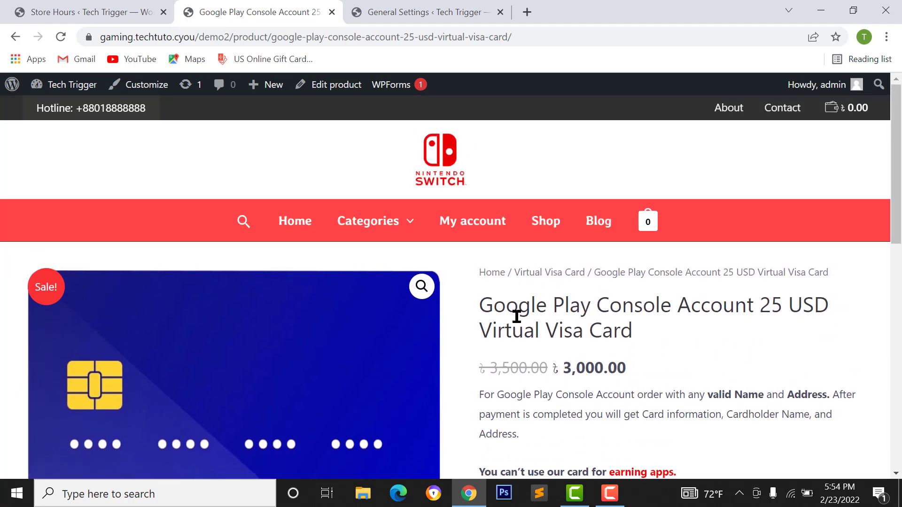
scroll(636, 312, "down", 3)
Set Wednesday's opening time to 05:54 AM and closing time to 11:54 PM in the Store Hours schedule and save the changes
left_click(96, 13)
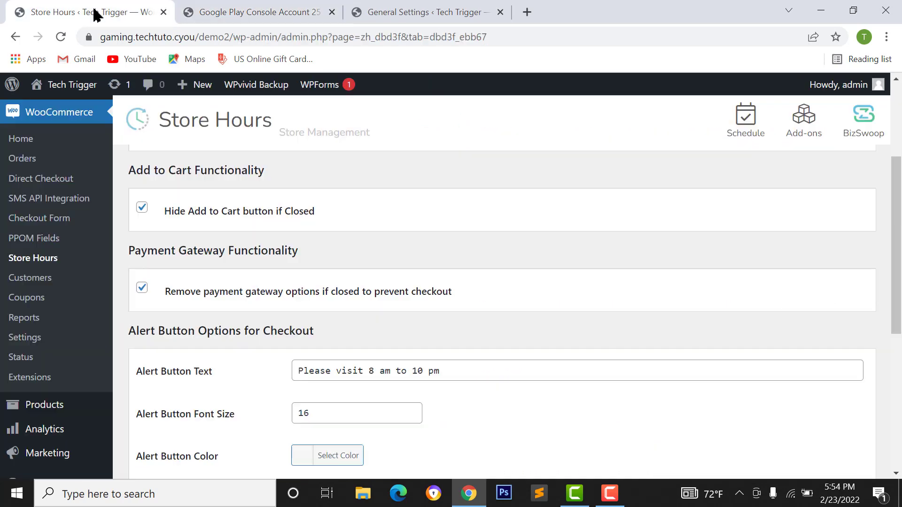
scroll(296, 216, "up", 2)
scroll(297, 215, "up", 2)
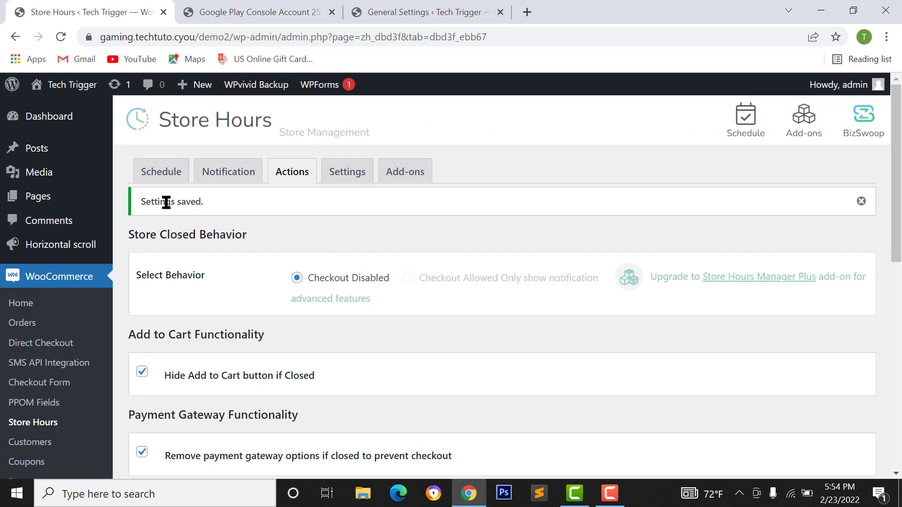
left_click(164, 173)
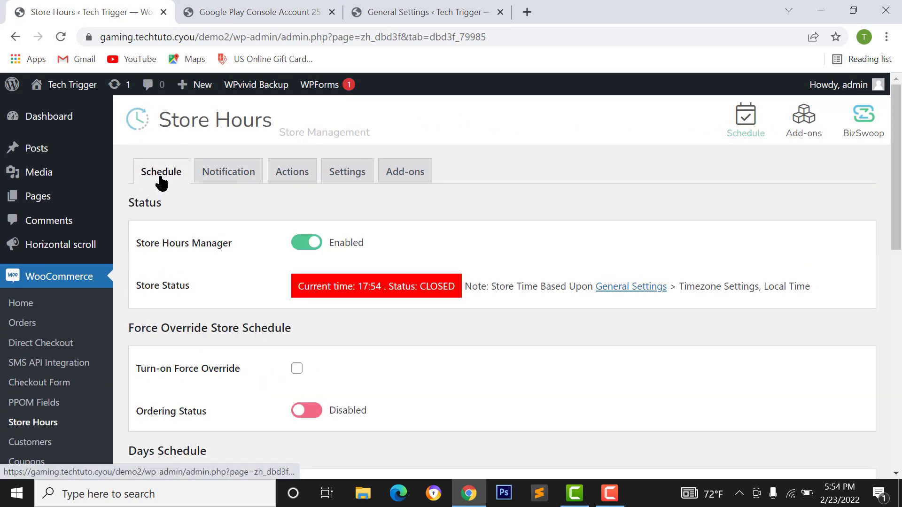
scroll(347, 333, "down", 3)
scroll(348, 331, "down", 3)
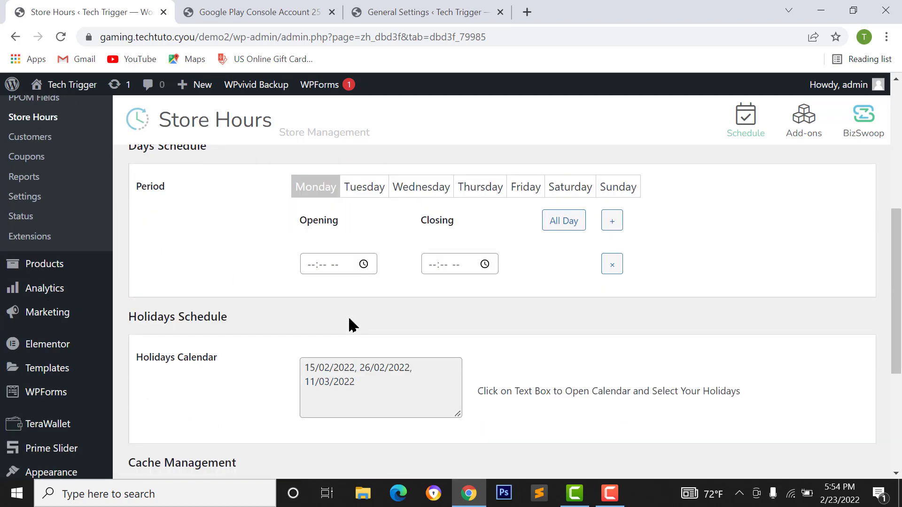
scroll(444, 240, "up", 2)
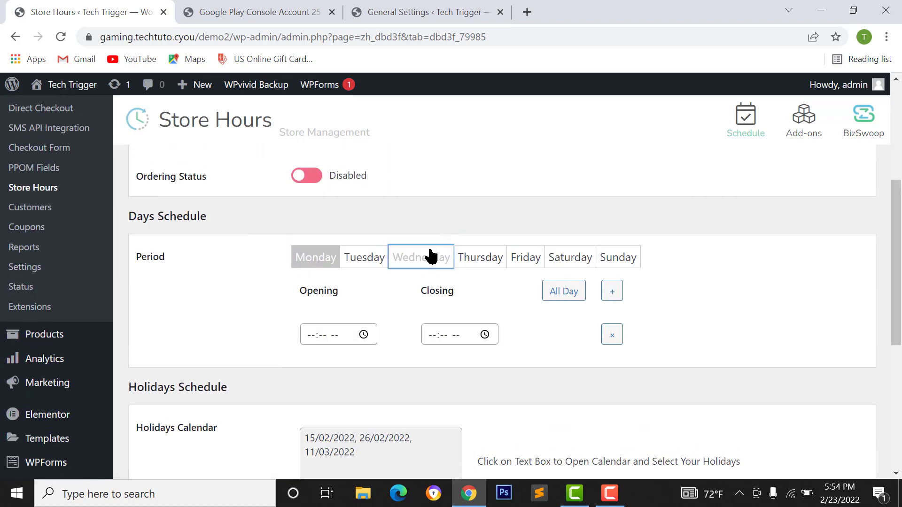
left_click(428, 256)
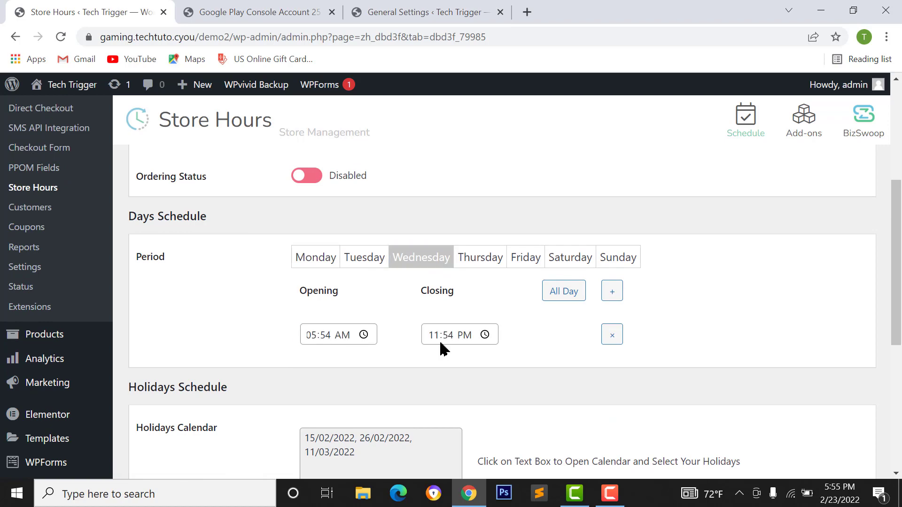
scroll(477, 354, "down", 6)
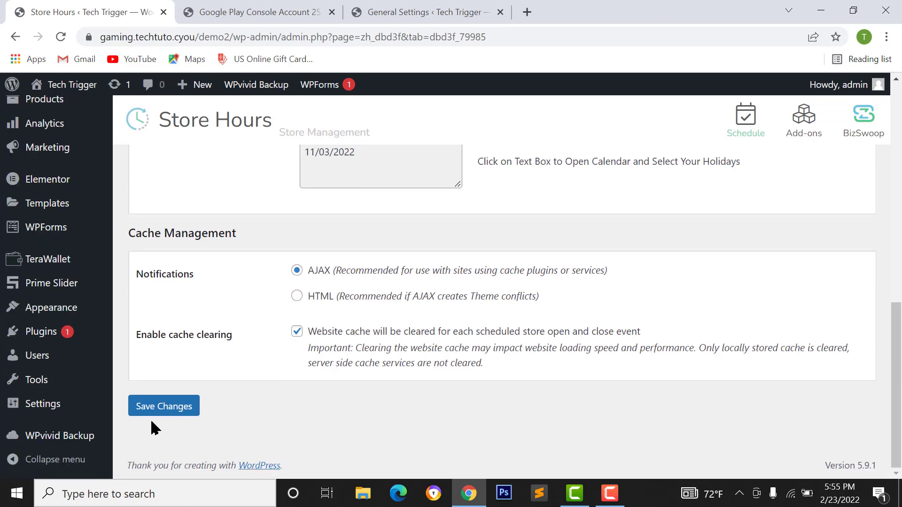
left_click(168, 413)
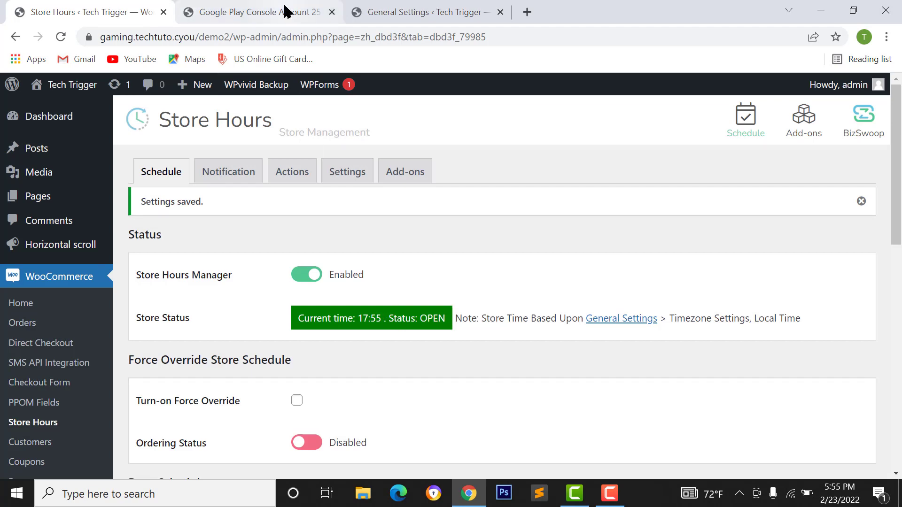
Reload the Google Play Console Account 25 USD Virtual Visa Card product page and check it for a Buy Now button
left_click(263, 12)
left_click(61, 37)
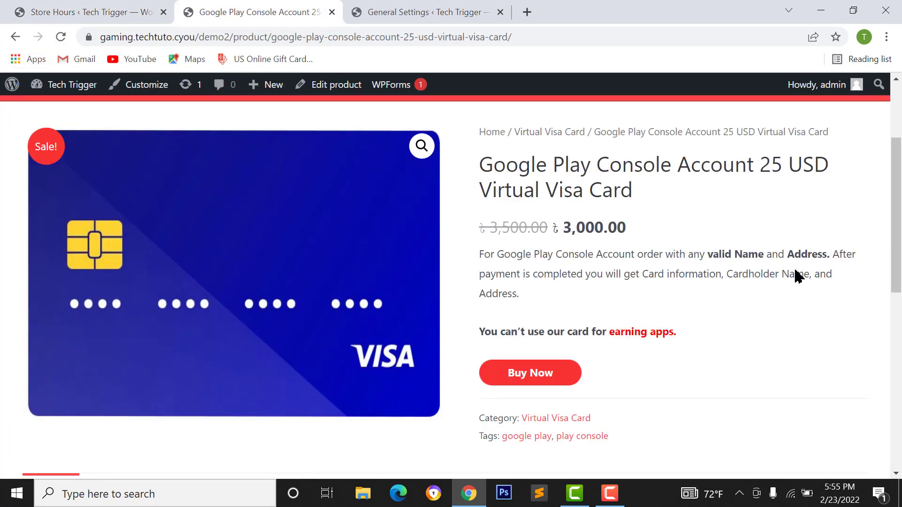
scroll(584, 267, "down", 1)
scroll(583, 267, "down", 1)
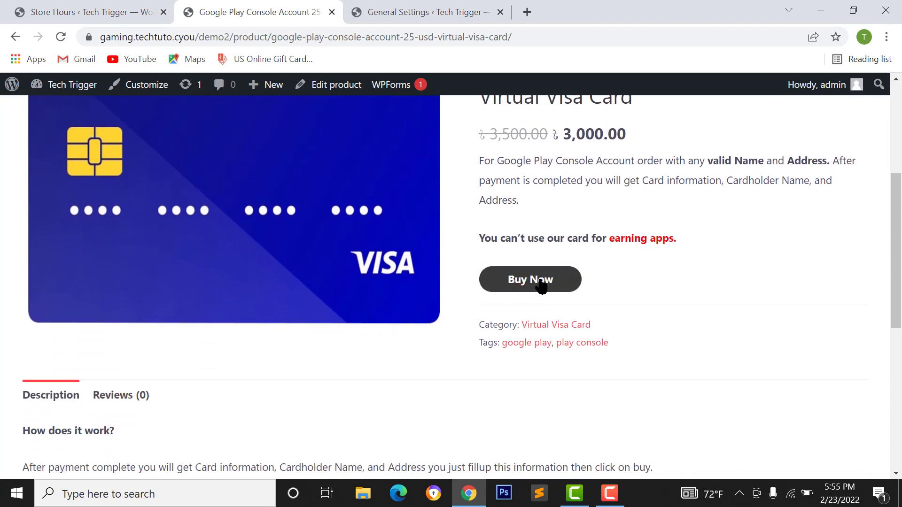
scroll(529, 329, "up", 2)
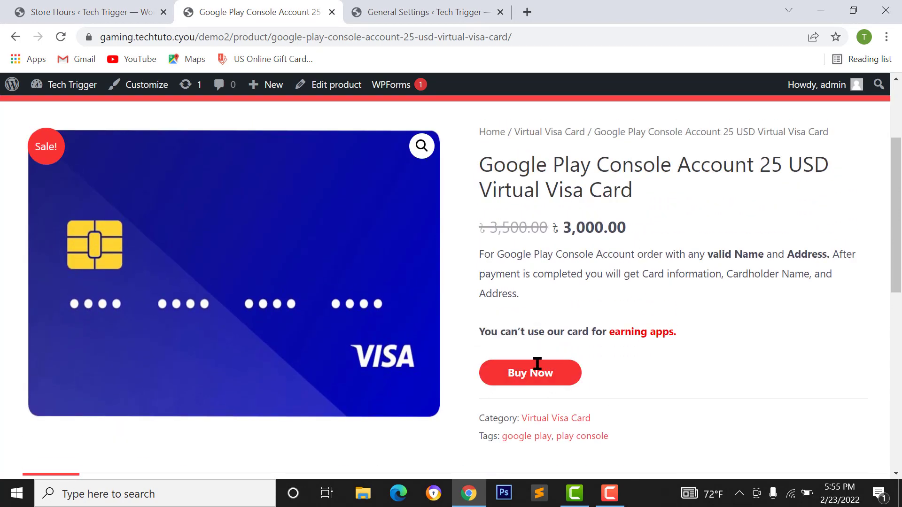
Review the opening and closing times of each weekday in the Store Hours Days Schedule, along with the Holidays Calendar
left_click(29, 7)
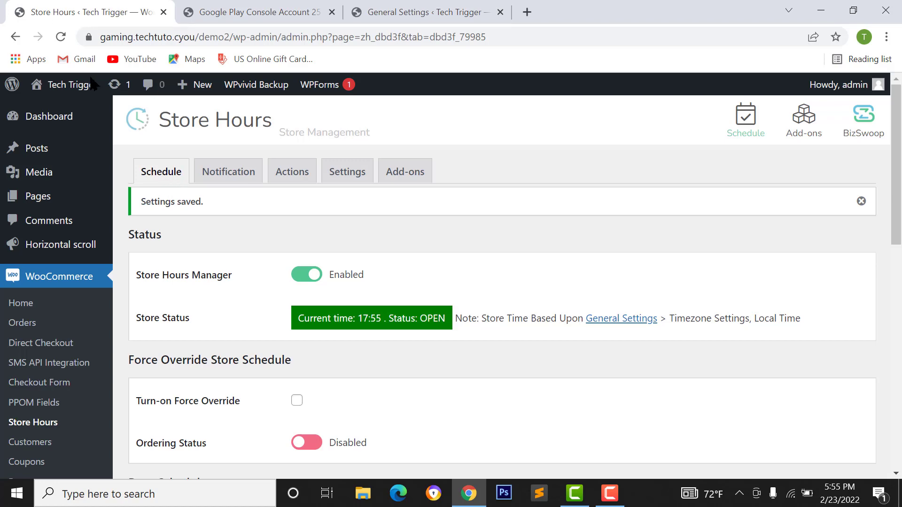
scroll(315, 299, "down", 8)
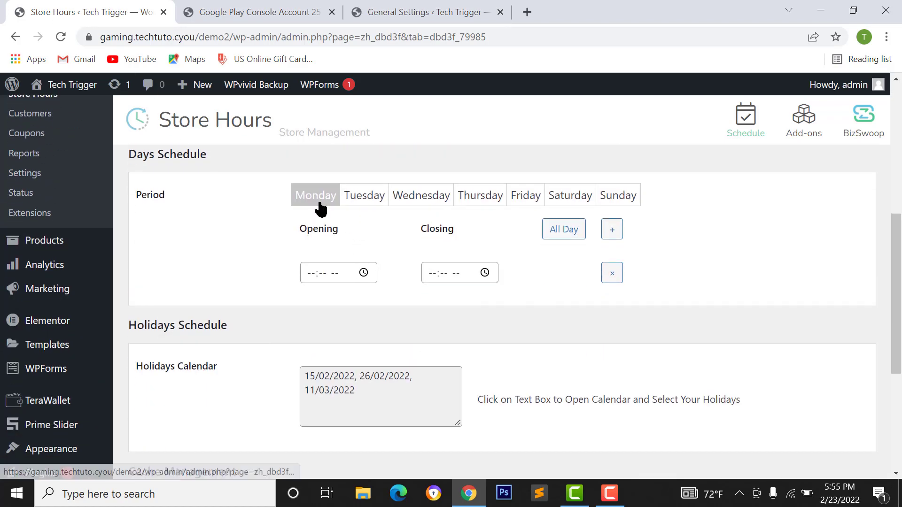
left_click(357, 197)
left_click(423, 198)
left_click(480, 198)
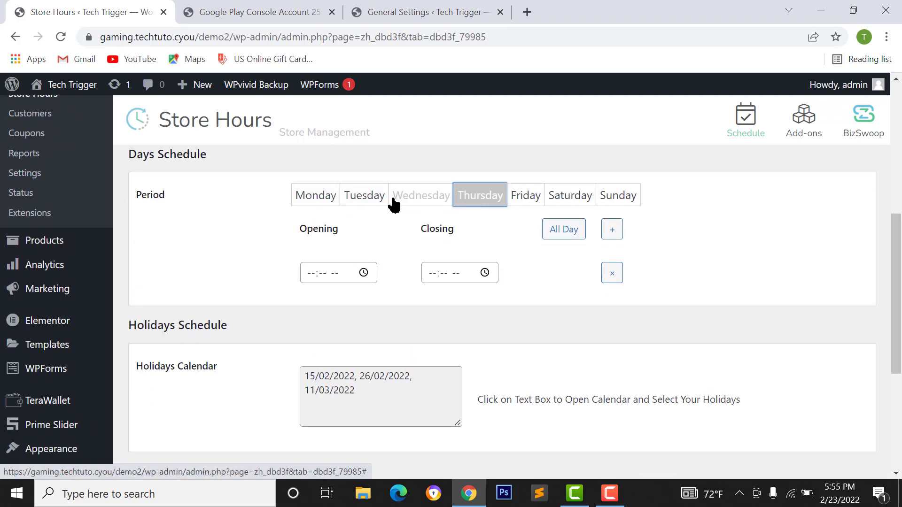
left_click(399, 197)
left_click(360, 205)
left_click(322, 204)
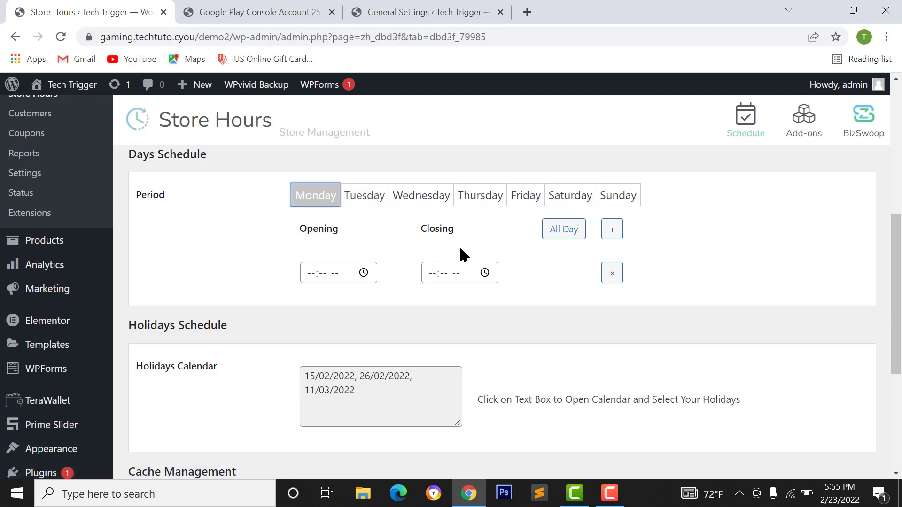
left_click(471, 203)
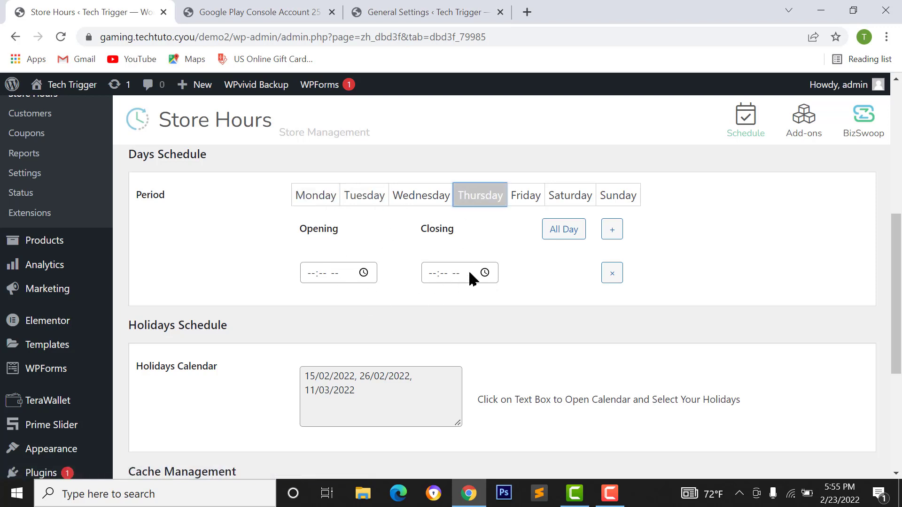
left_click(523, 195)
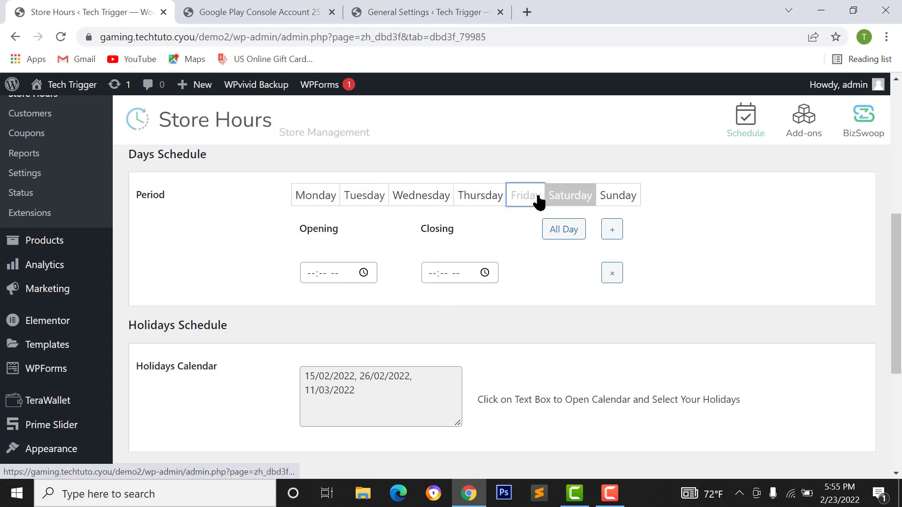
left_click(587, 204)
left_click(614, 200)
scroll(352, 254, "down", 1)
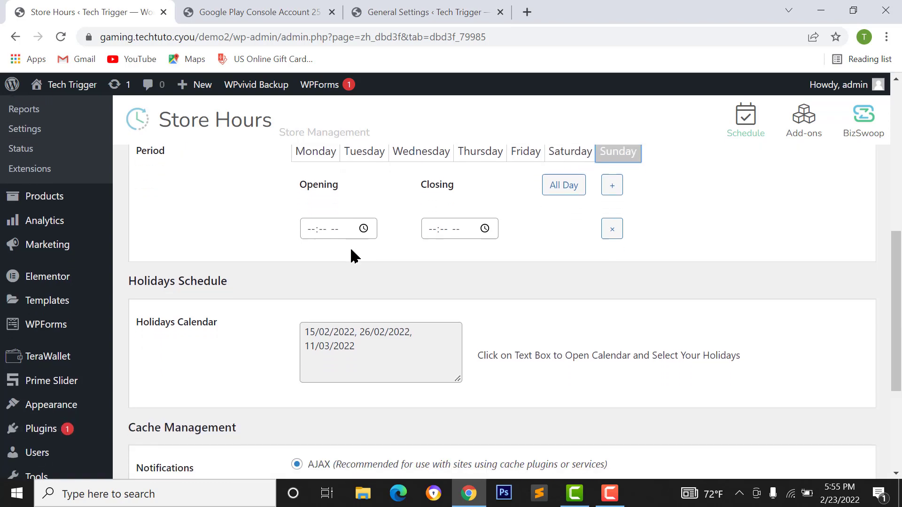
scroll(297, 252, "up", 3)
scroll(374, 296, "down", 7)
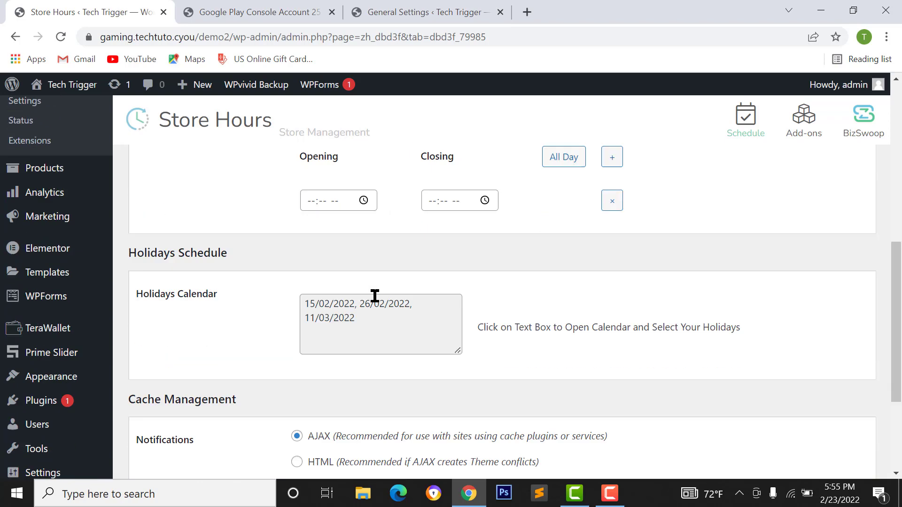
scroll(258, 378, "up", 5)
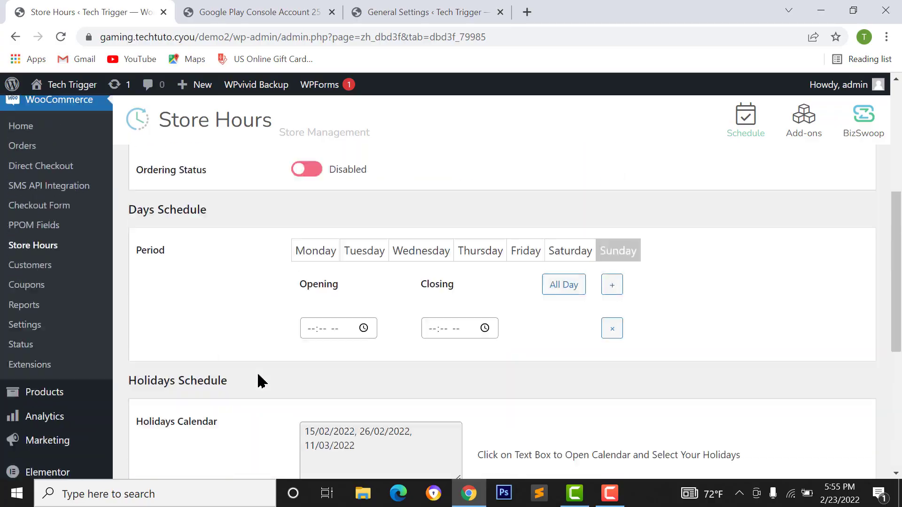